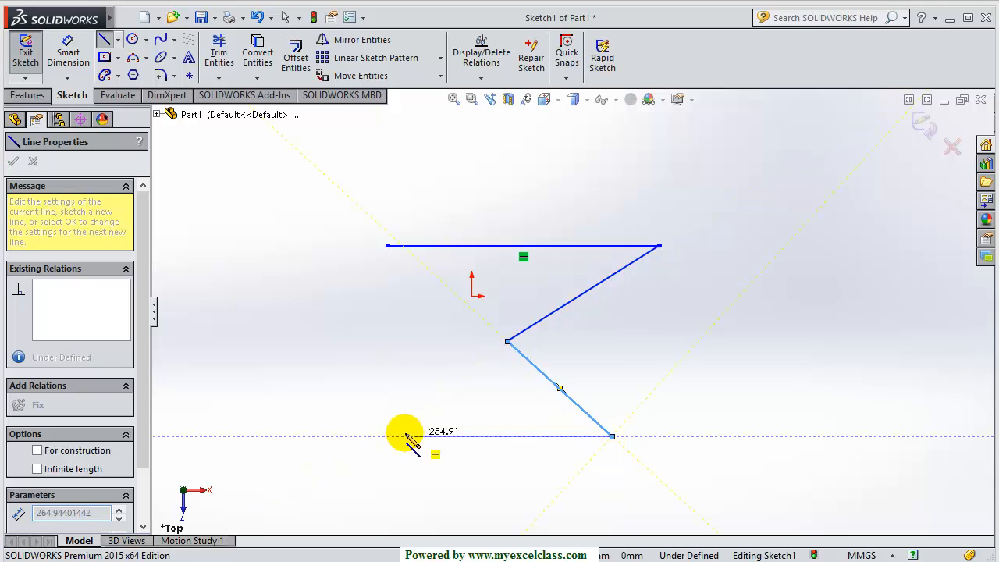
Draw the Z's bottom horizontal line, then exit the Line tool
click(388, 436)
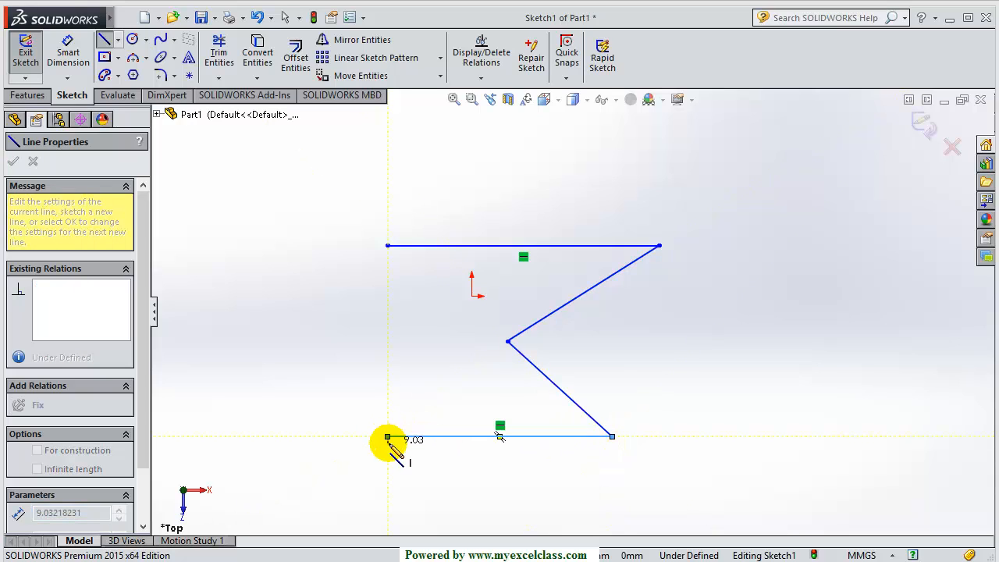
key(Escape)
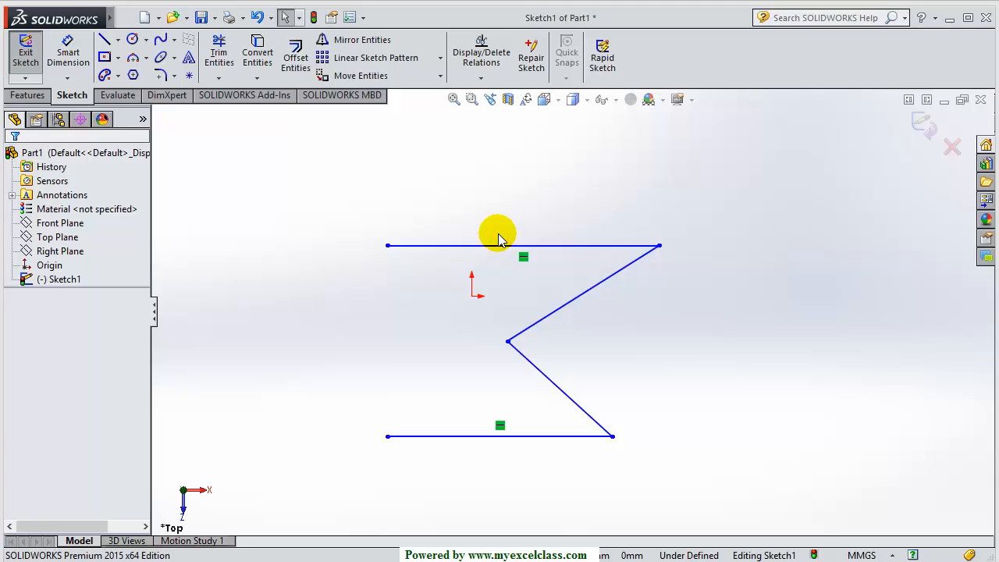
Offset the Z's top line 50 mm upward to create a parallel line above it
click(296, 63)
click(49, 252)
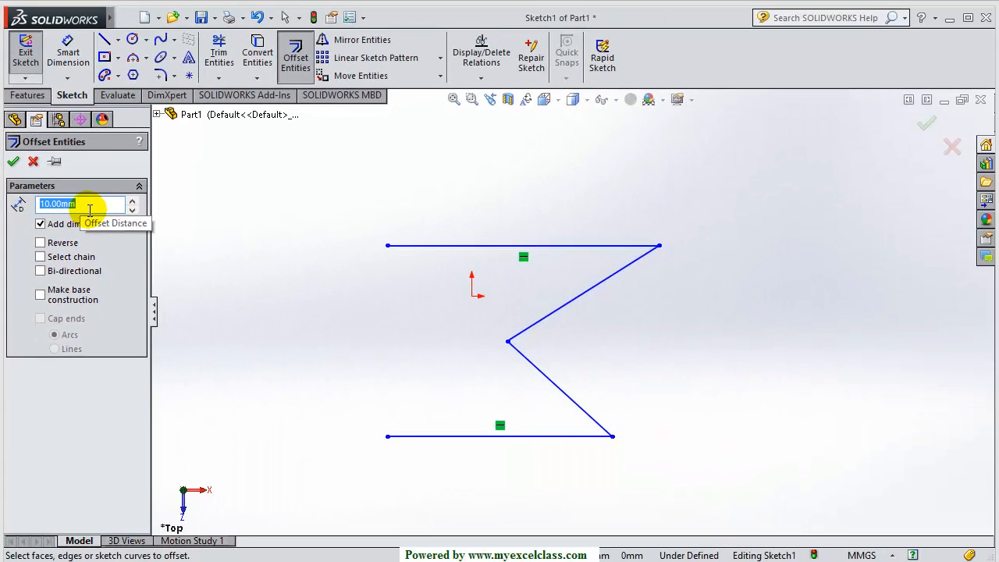
click(464, 248)
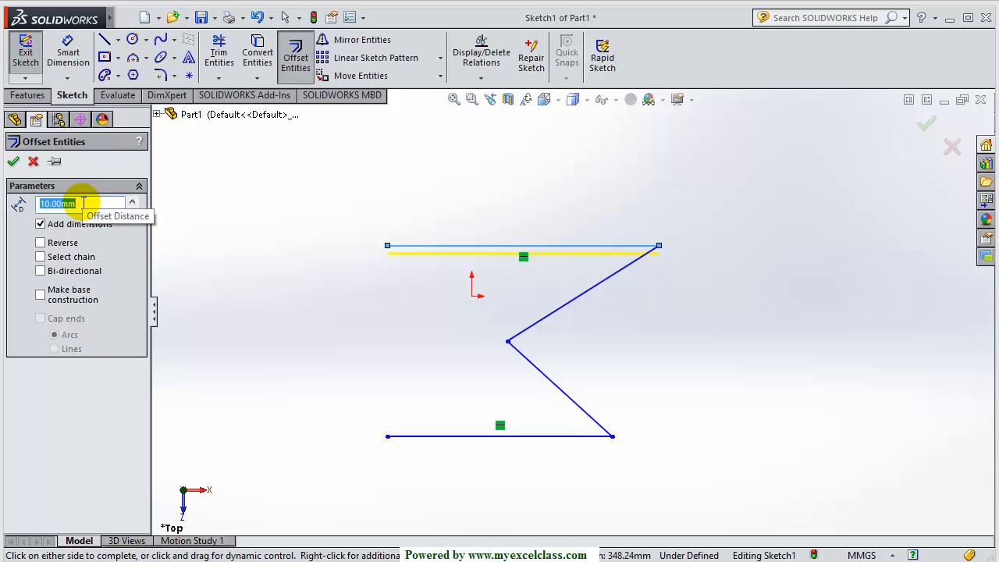
text(50)
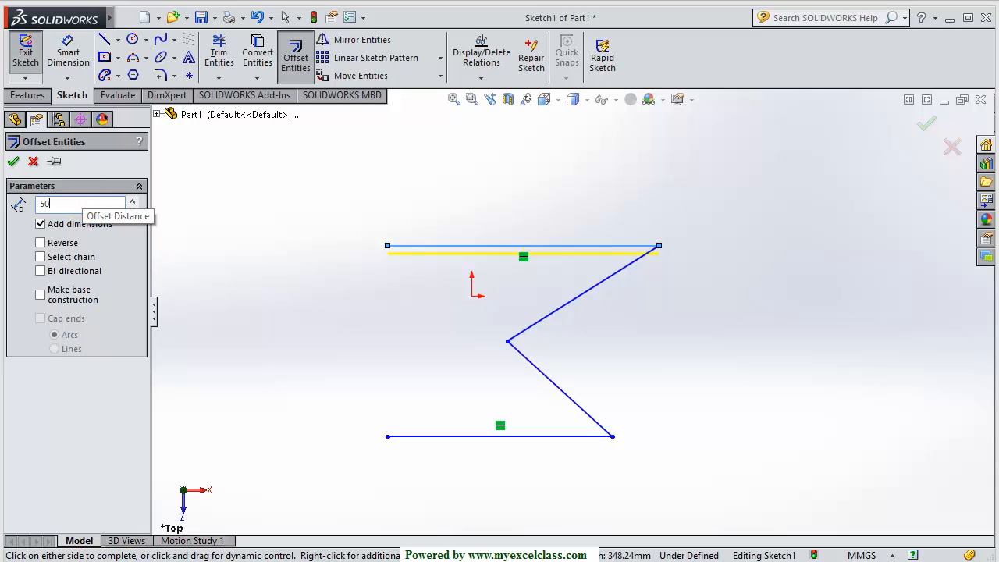
key(Return)
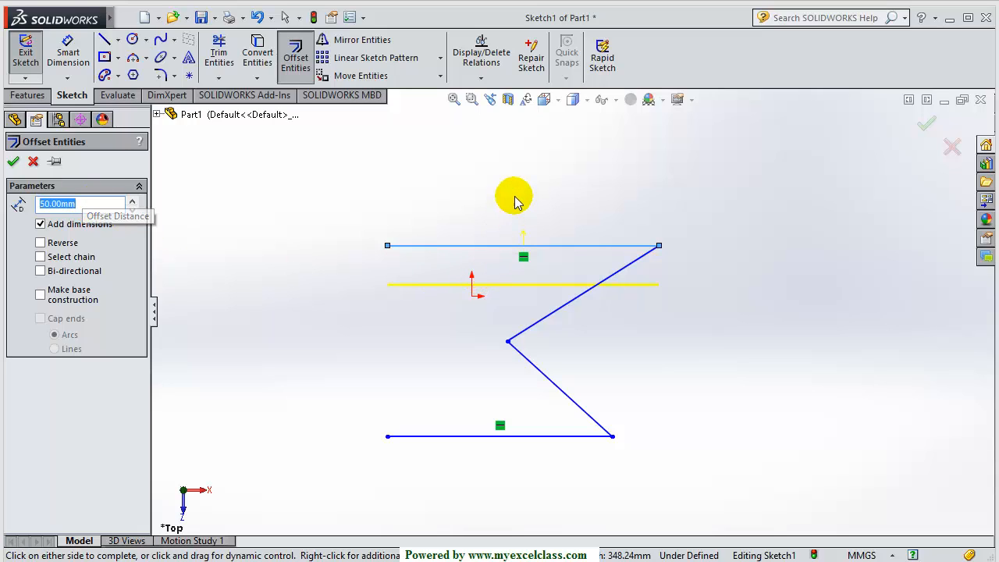
scroll(519, 230, down, 3)
scroll(528, 248, down, 3)
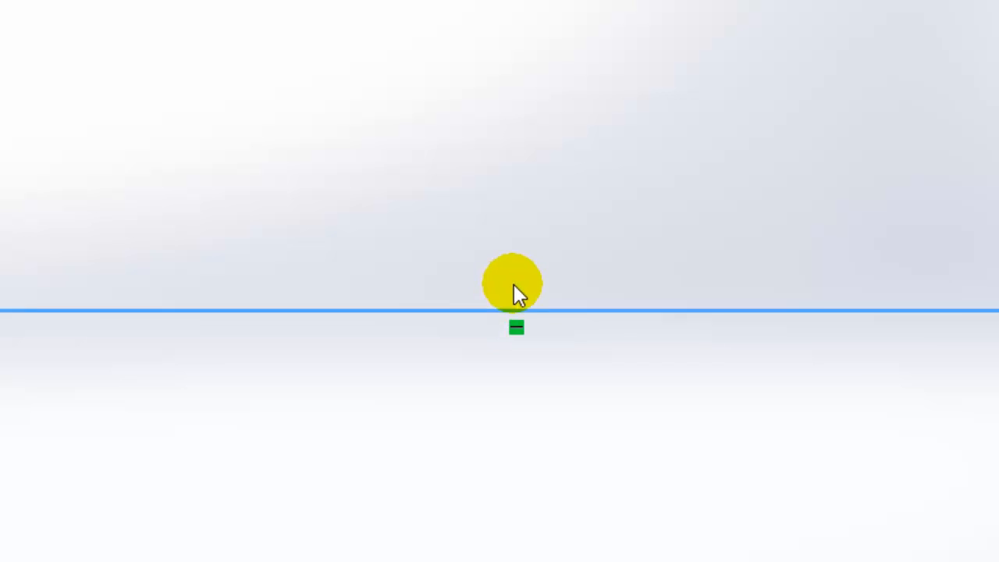
scroll(514, 284, up, 4)
scroll(540, 252, up, 1)
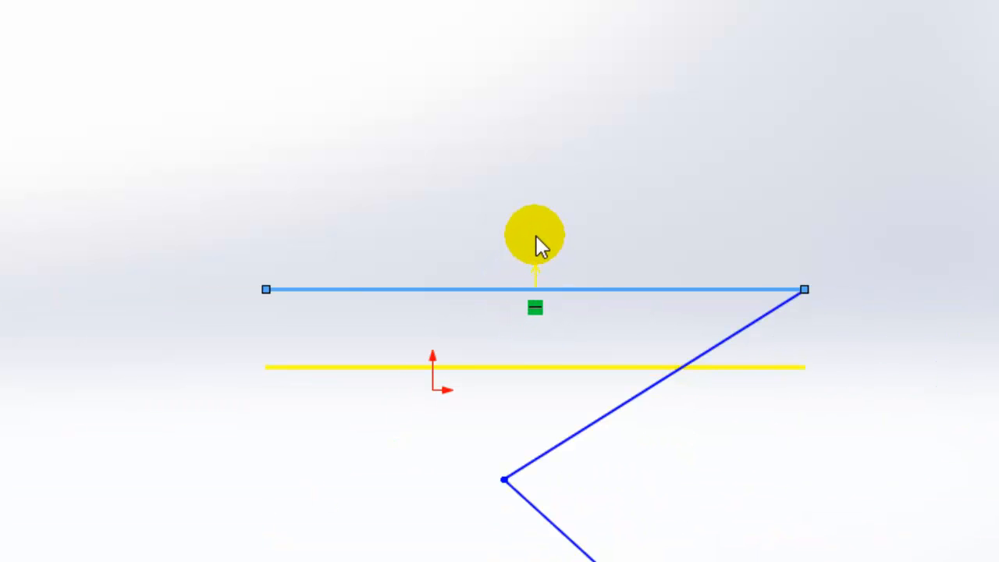
click(533, 188)
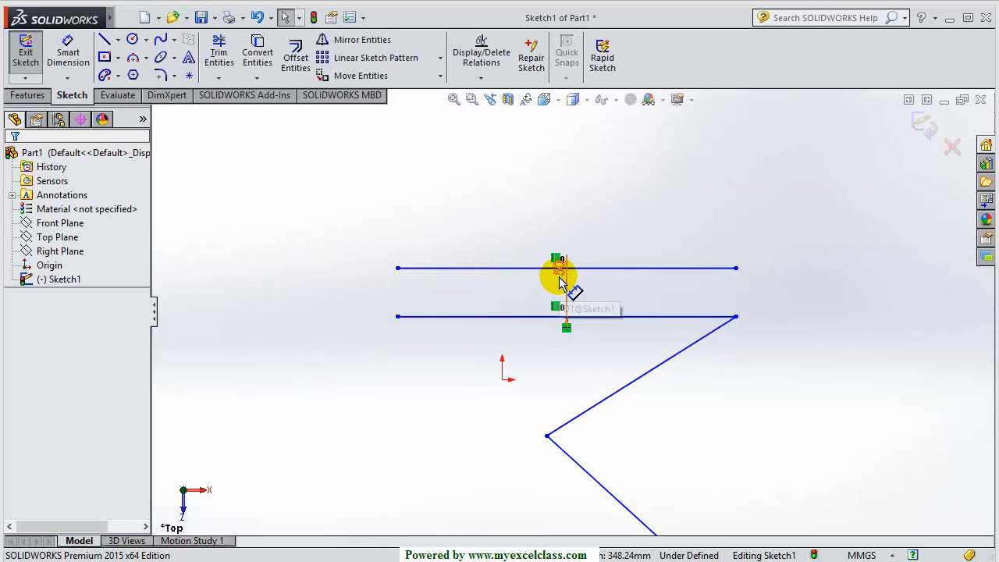
Move the 50 dimension between the lines, then delete the offset line above the Z
drag(559, 278, 551, 299)
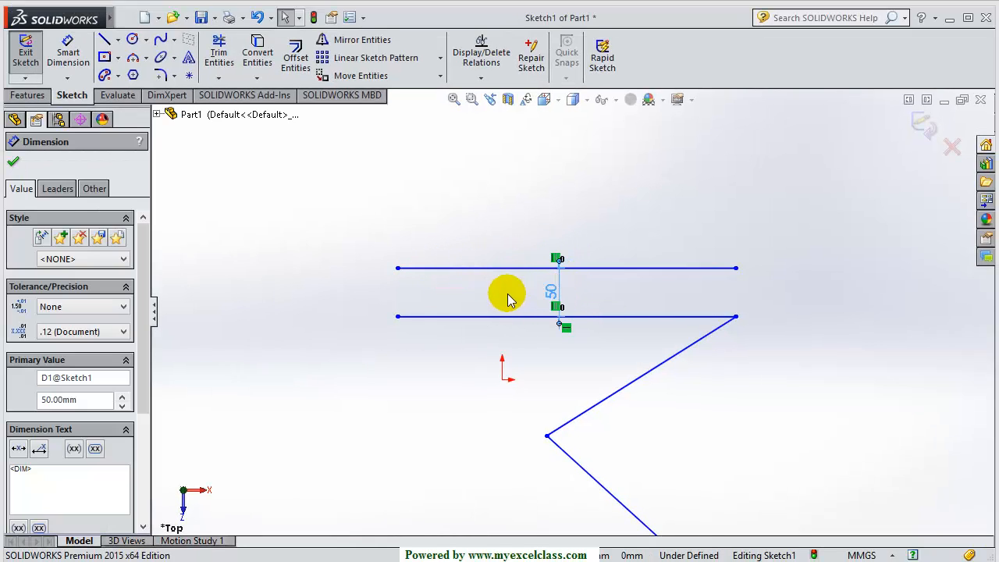
click(506, 300)
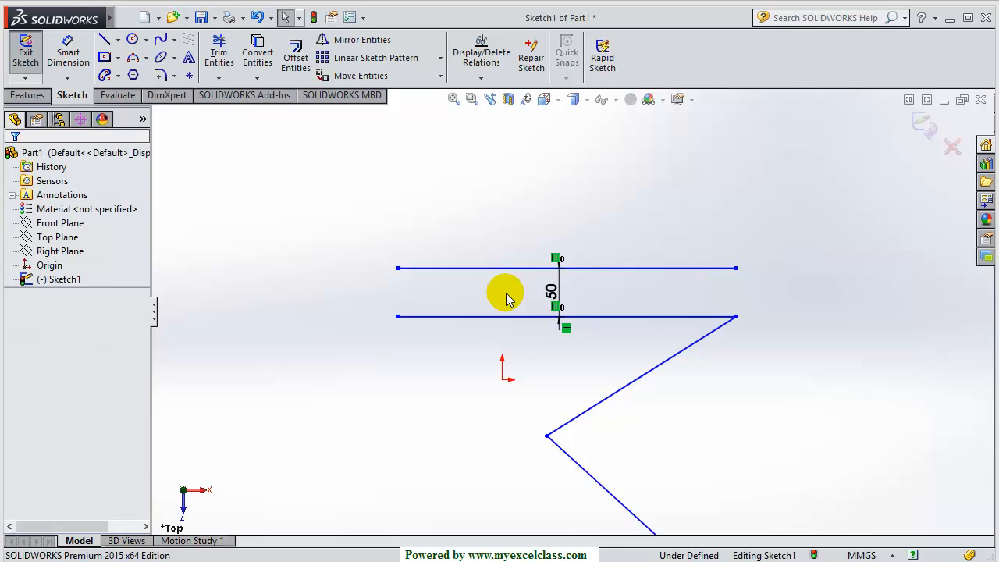
scroll(570, 351, up, 3)
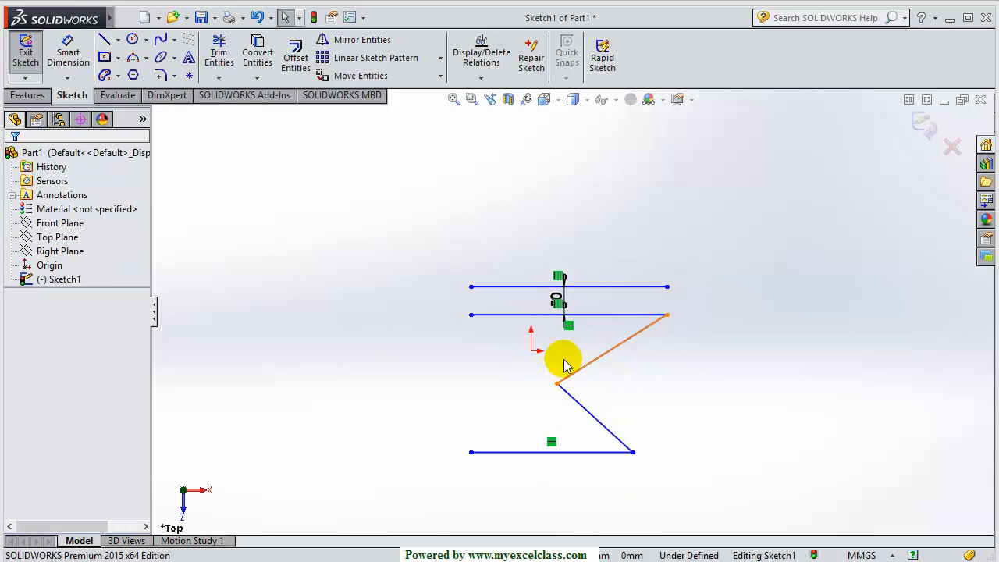
click(616, 287)
key(Delete)
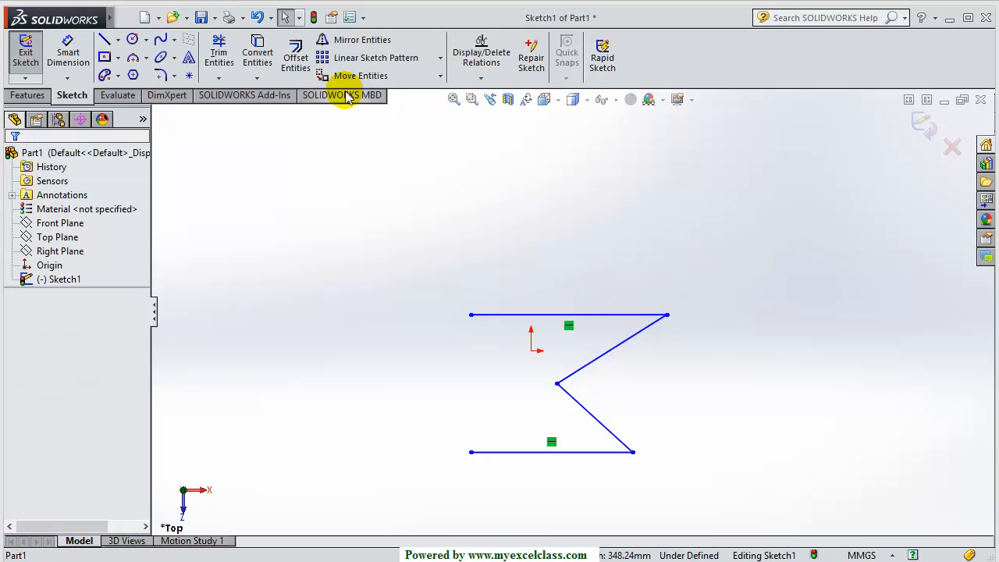
click(295, 58)
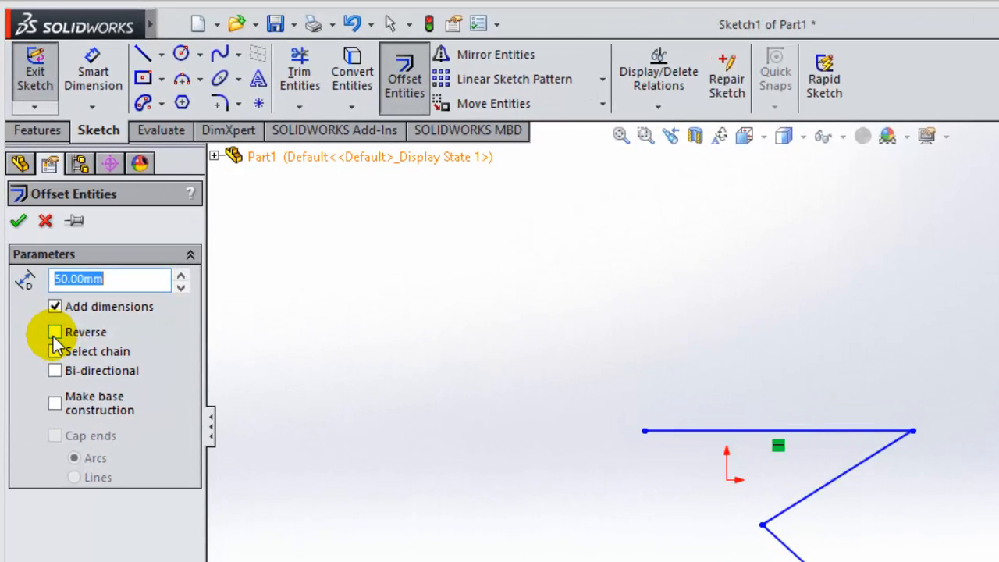
click(39, 243)
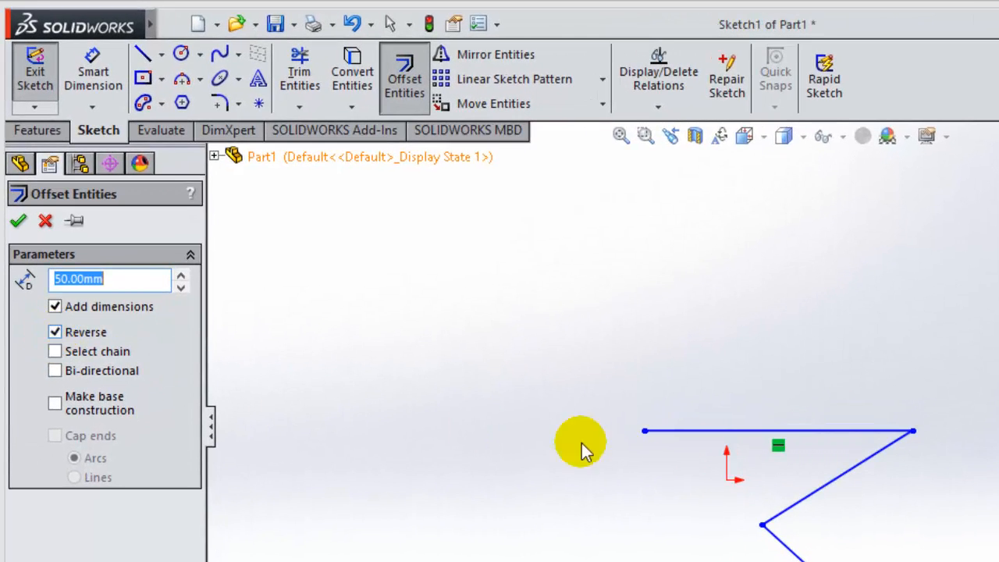
click(765, 429)
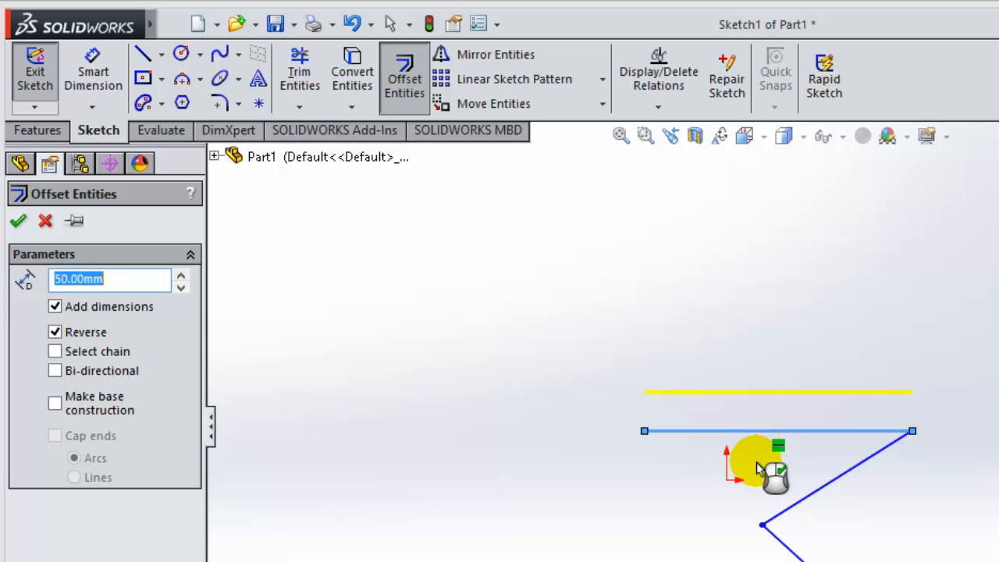
click(758, 477)
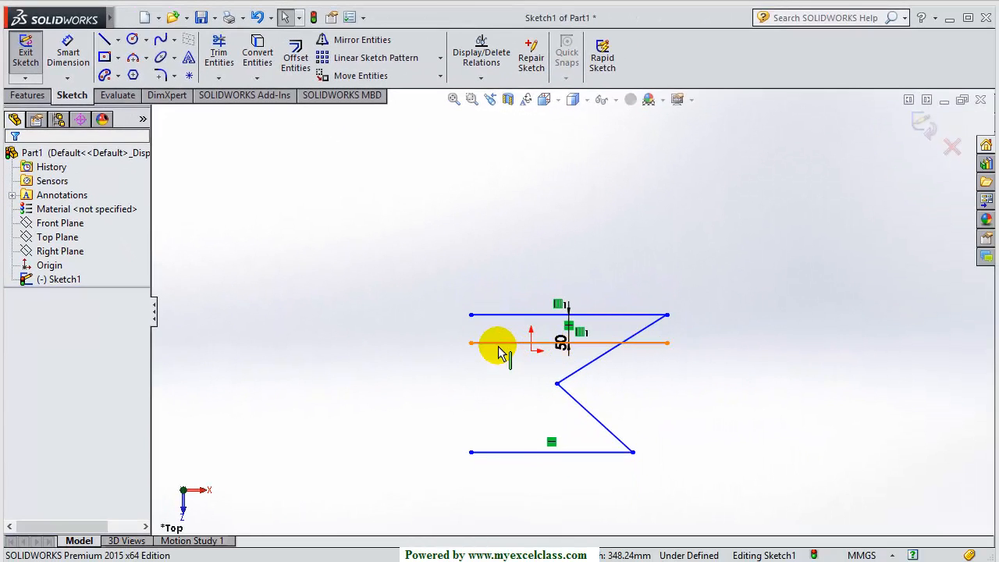
click(499, 345)
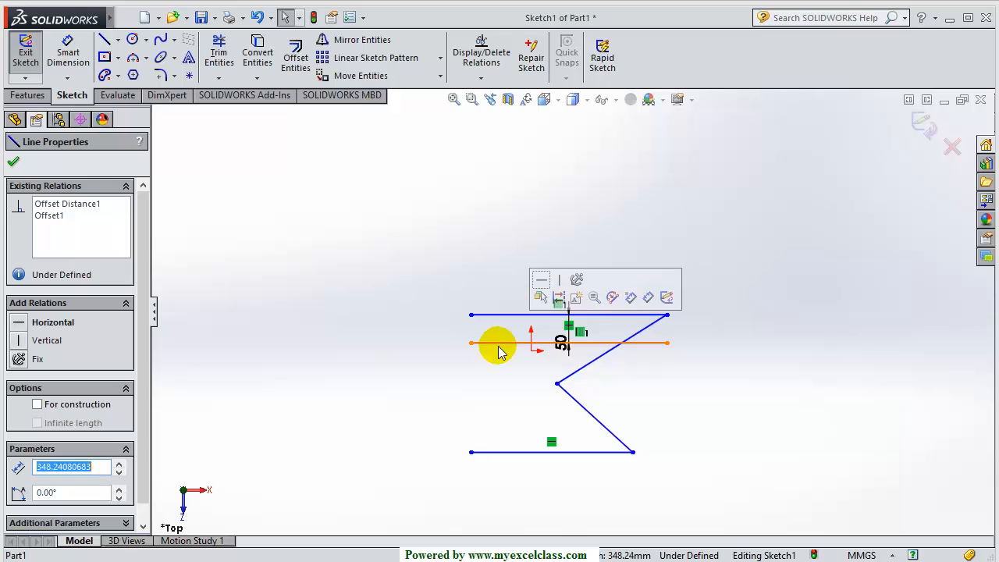
key(Delete)
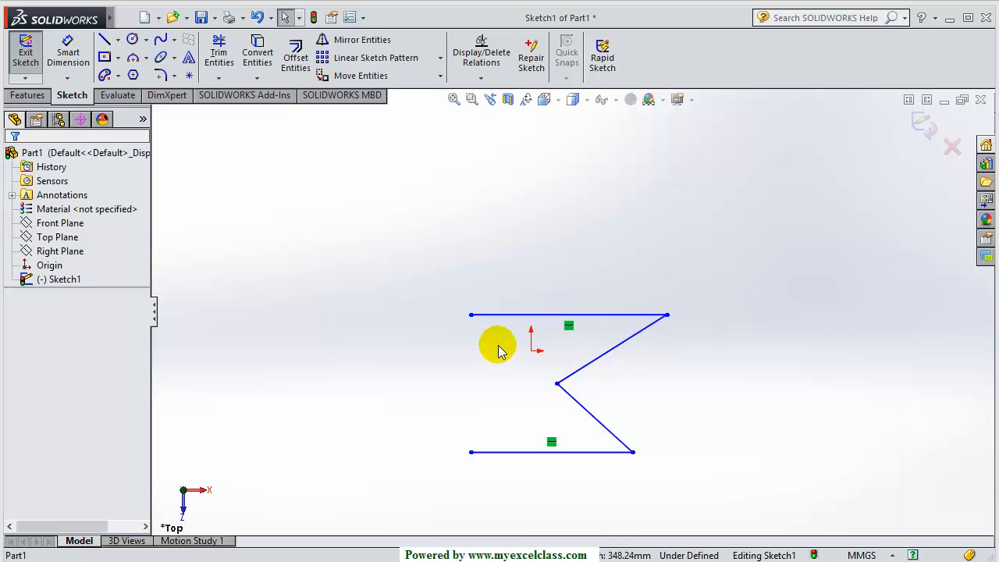
Offset the Z's top line 50 mm with Select chain on, previewing a copy of the whole Z
click(295, 56)
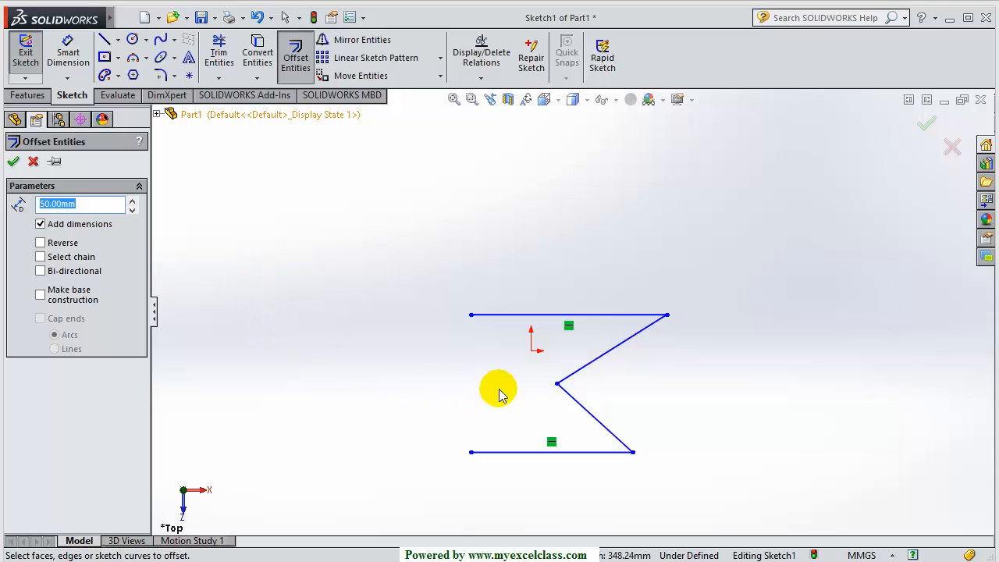
click(504, 316)
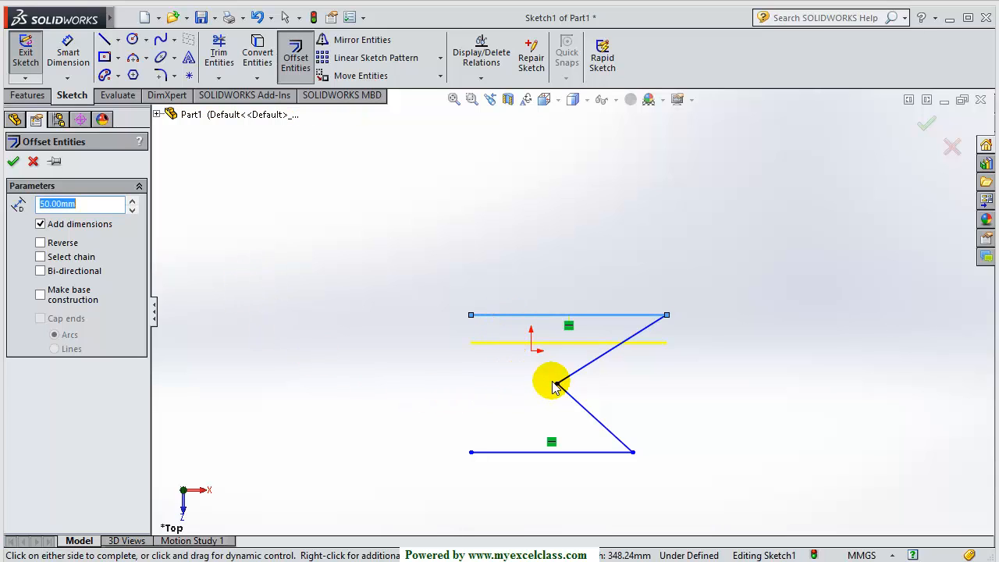
scroll(551, 383, down, 5)
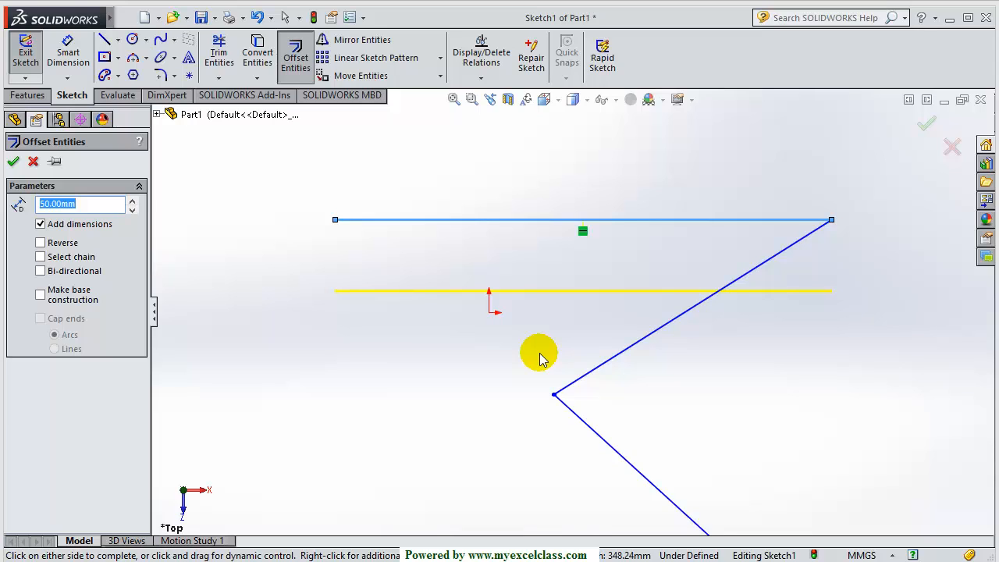
click(40, 257)
key(f)
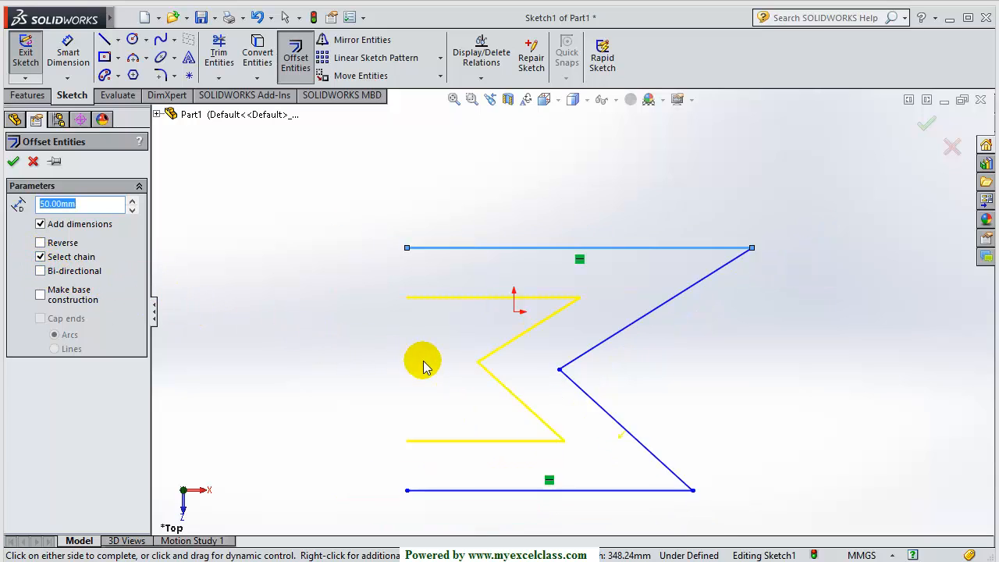
scroll(578, 344, up, 3)
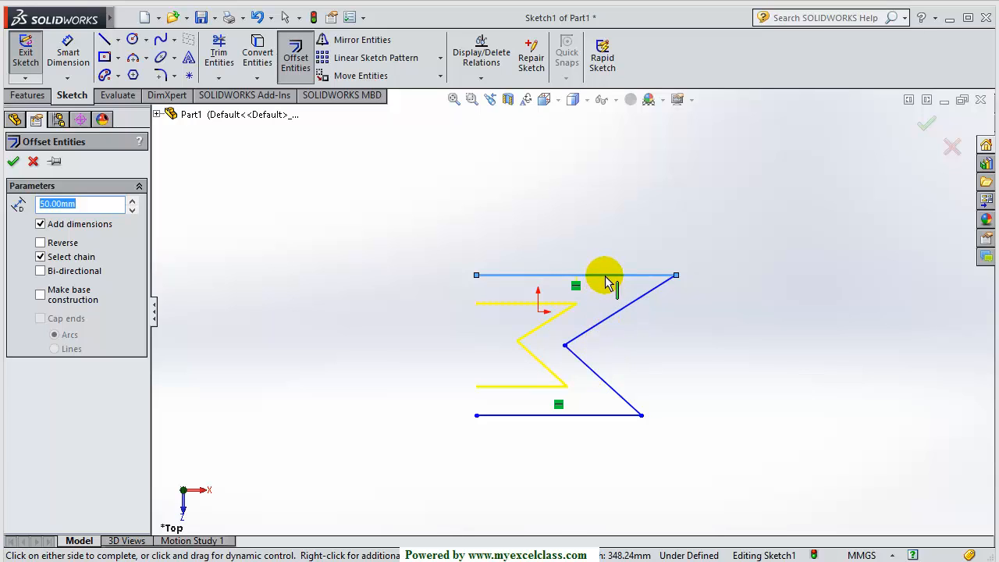
scroll(611, 280, down, 4)
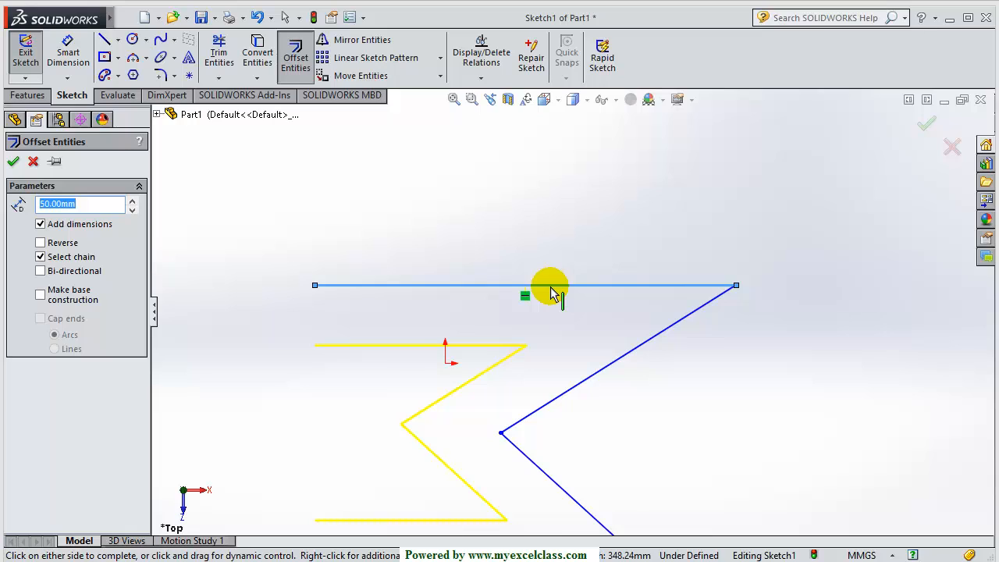
scroll(552, 293, up, 3)
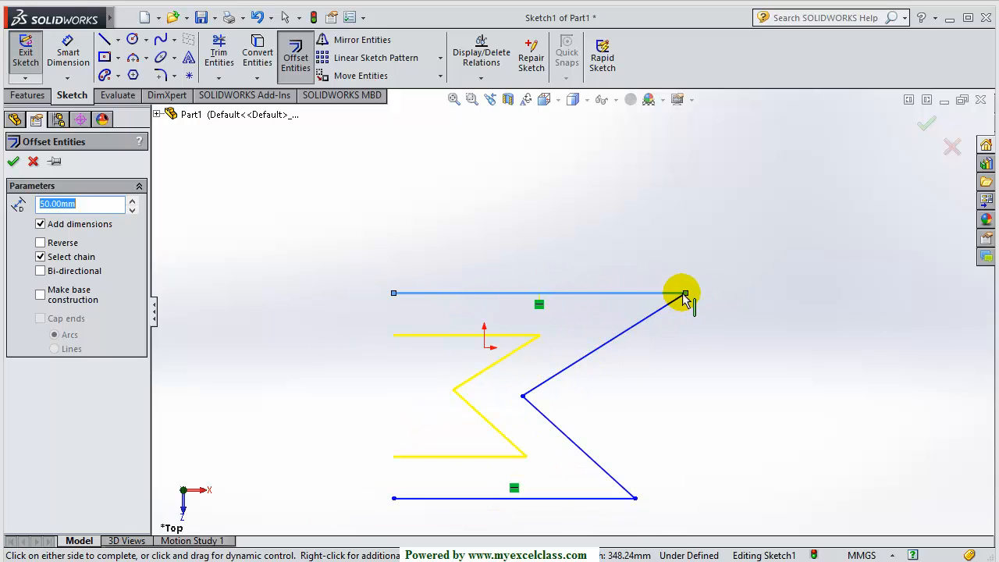
scroll(549, 398, up, 3)
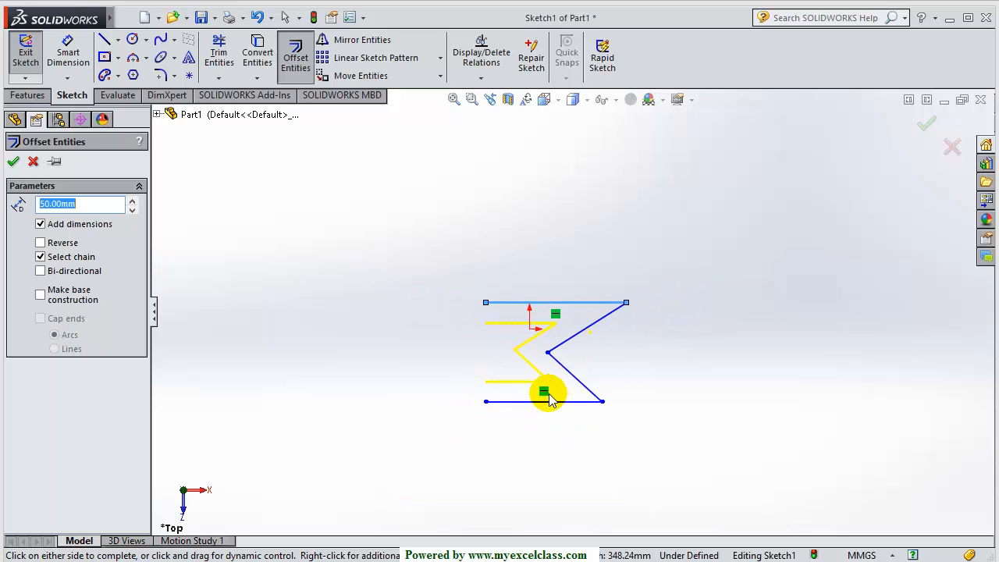
scroll(548, 398, down, 3)
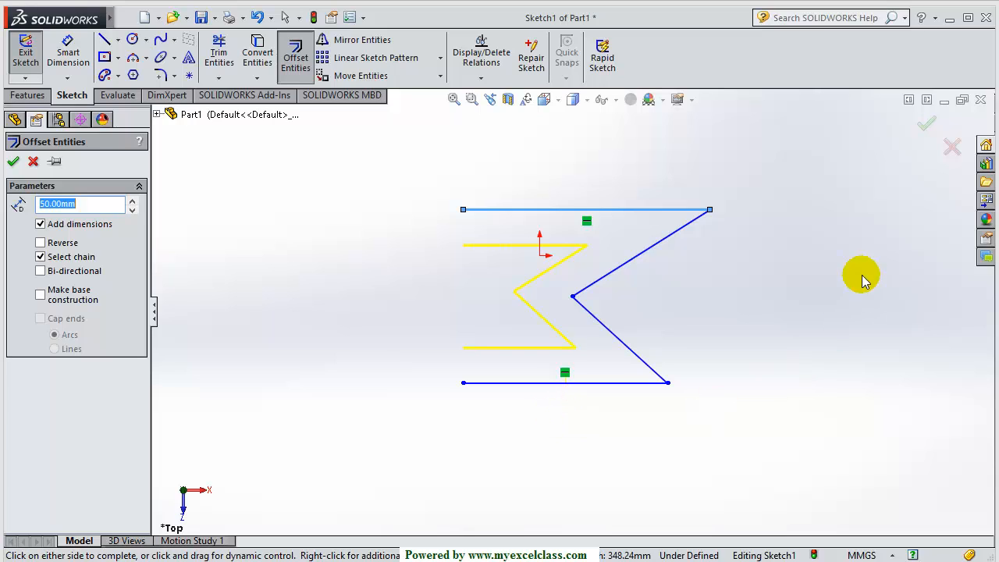
Place the 50 mm chain offset and move its dimension, then undo it so only the original Z remains
click(784, 270)
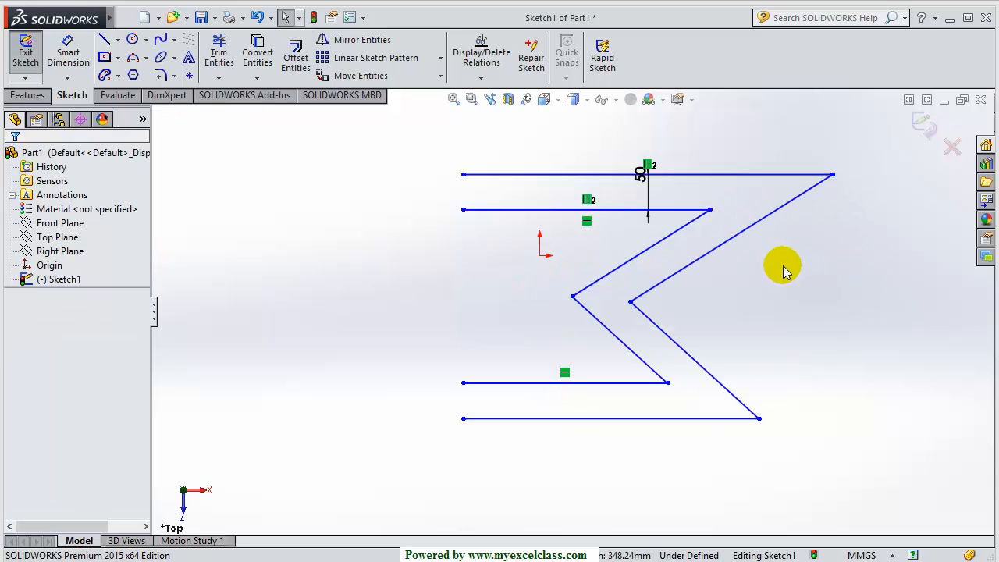
scroll(584, 274, up, 3)
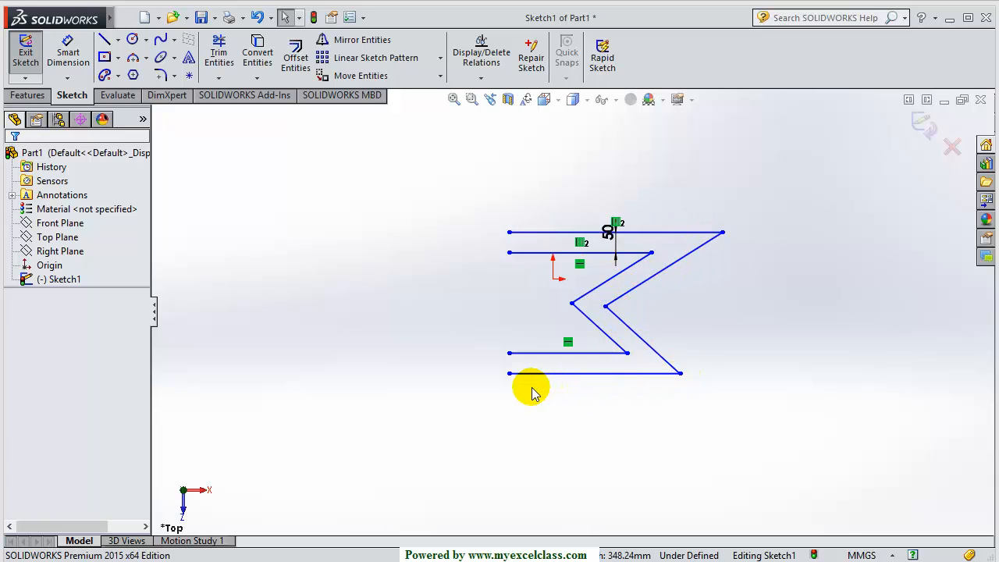
scroll(662, 279, down, 3)
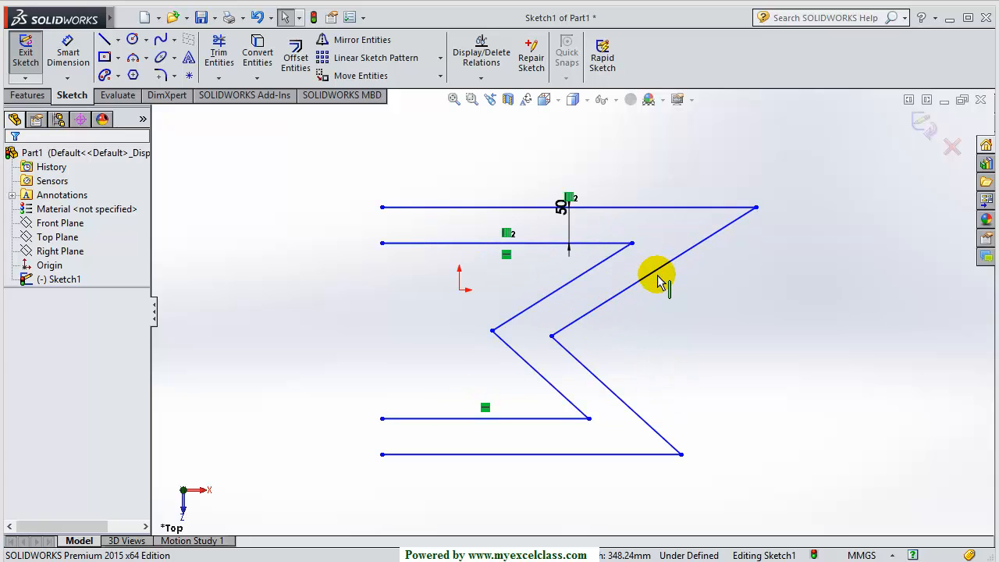
drag(559, 213, 564, 227)
click(643, 336)
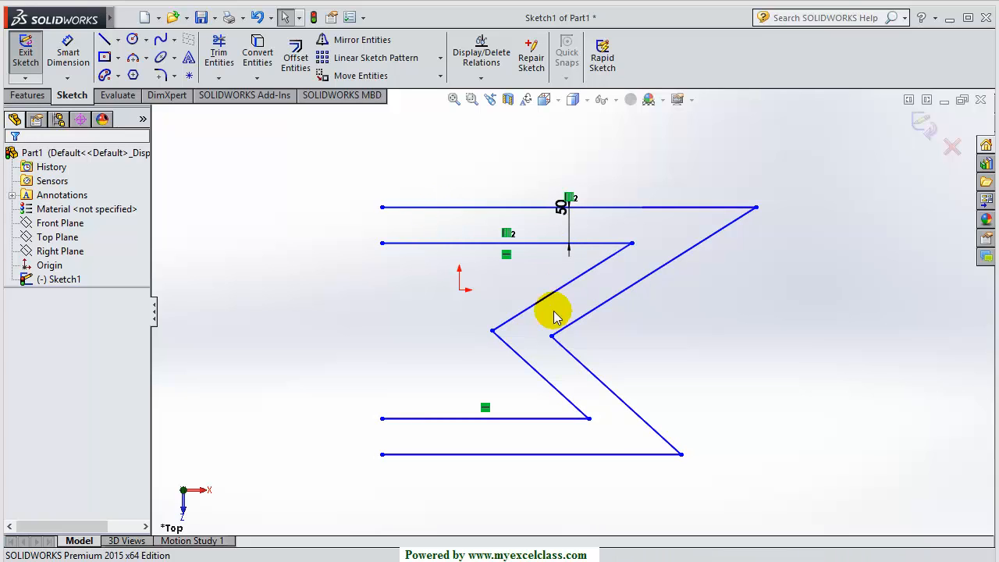
key(ctrl+z)
click(670, 361)
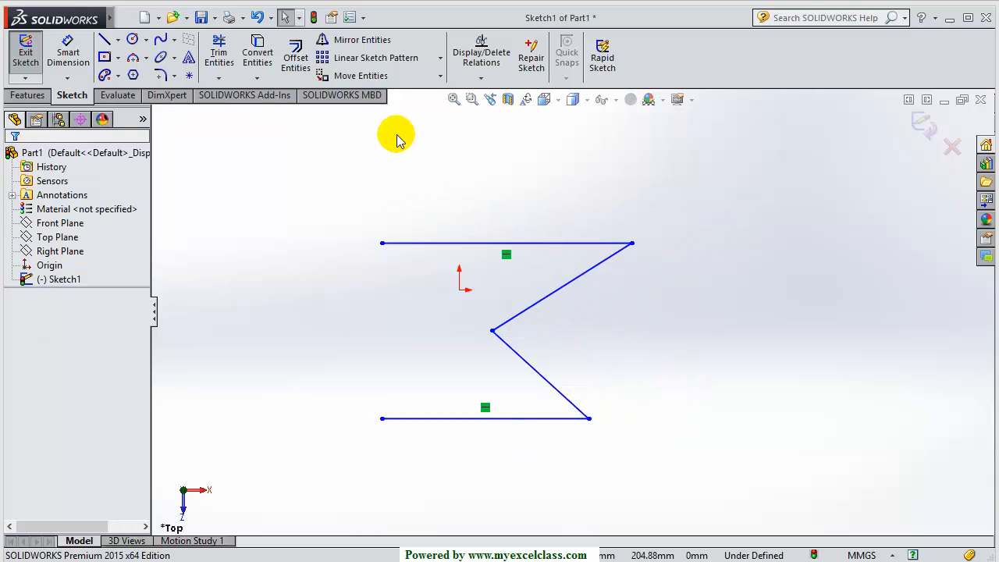
Offset only the zigzag's top line 50 mm bi-directionally, creating lines above and below it
click(295, 64)
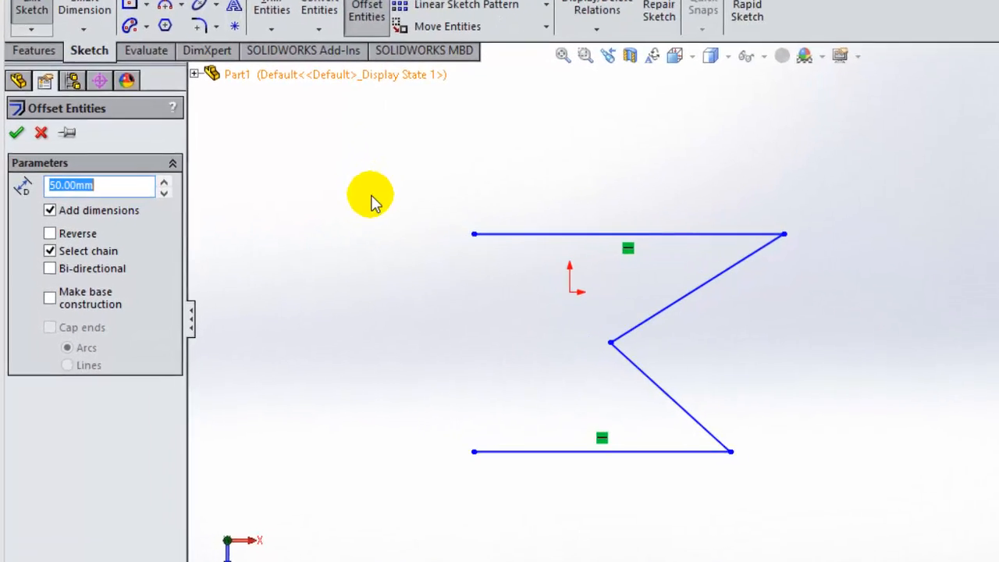
click(60, 245)
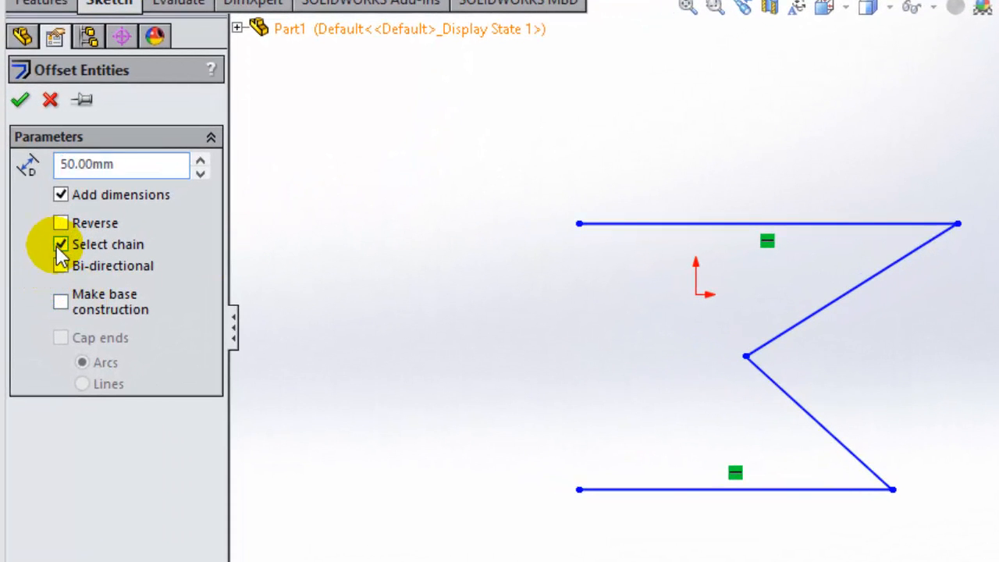
click(60, 265)
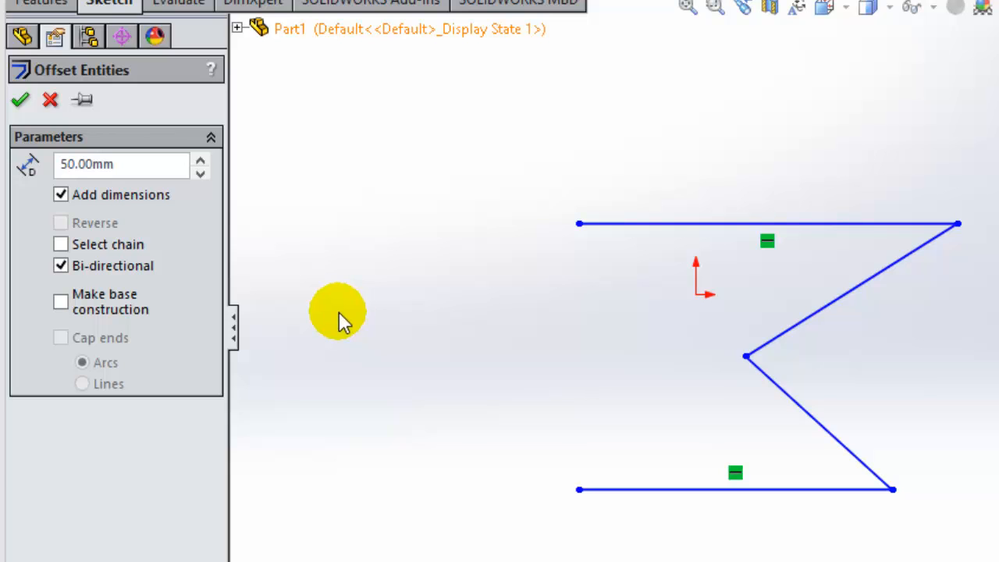
click(825, 225)
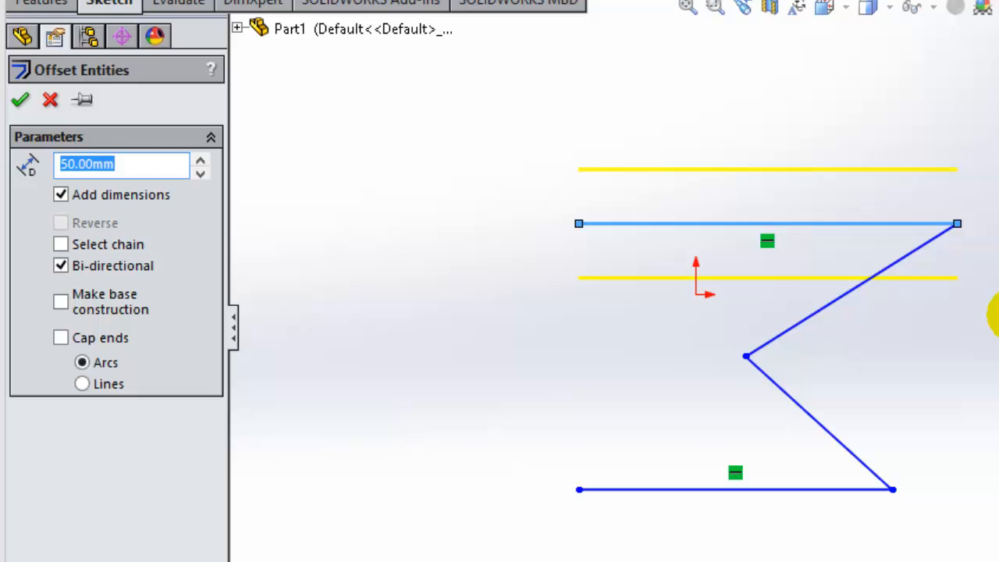
click(671, 305)
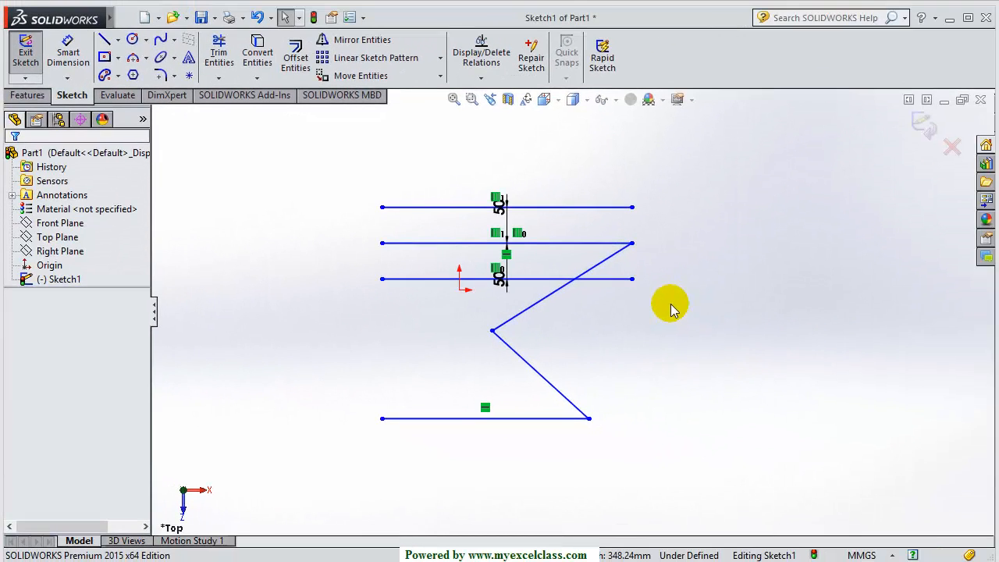
Cancel a second offset, delete the lower offset line, and select the upper one
click(296, 60)
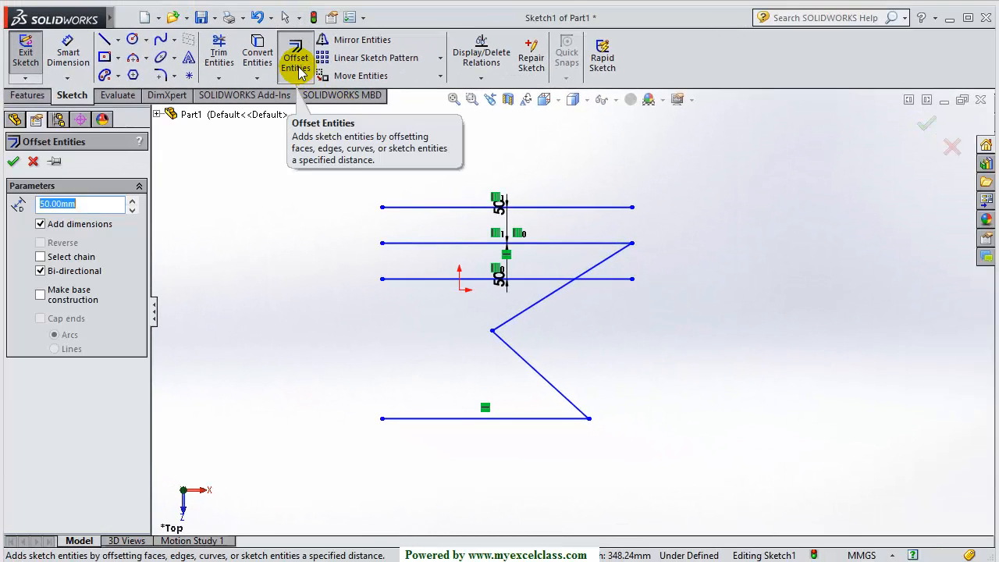
click(33, 160)
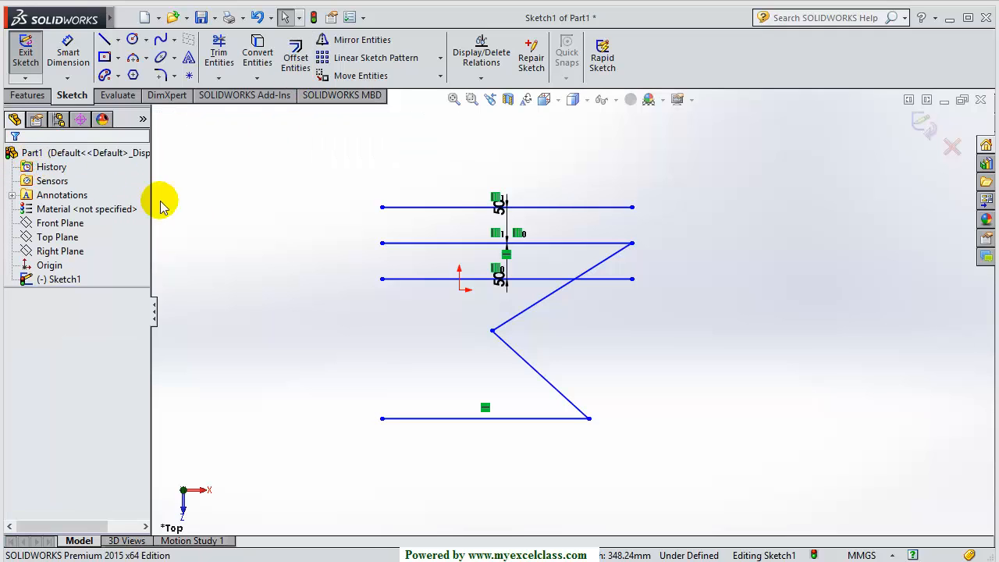
click(419, 286)
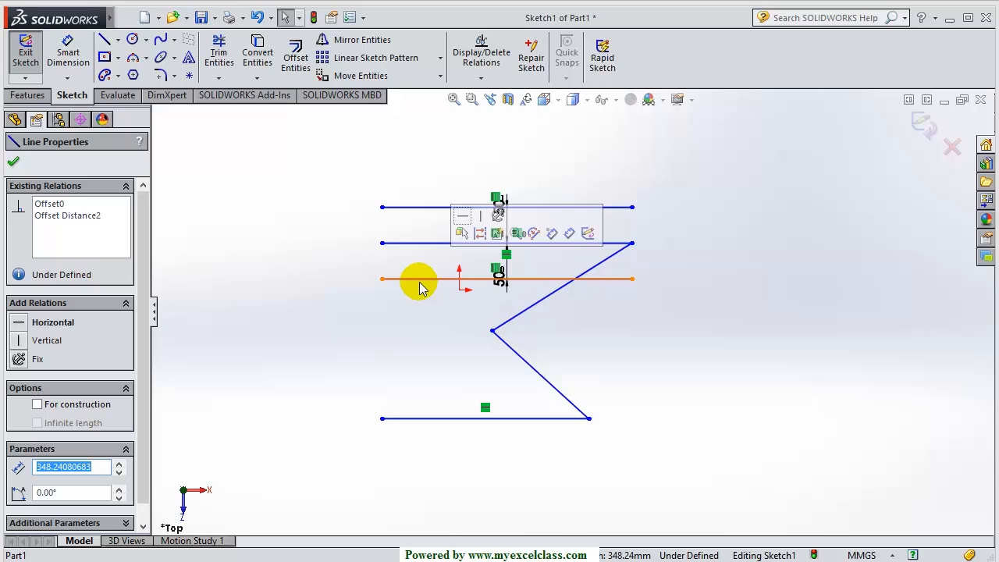
key(Delete)
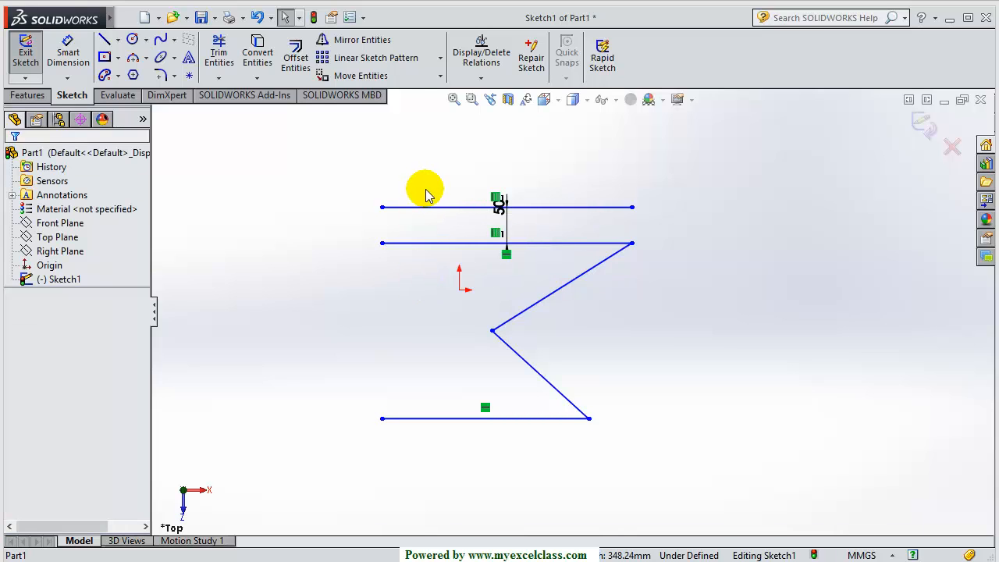
click(444, 207)
Delete the upper offset line and draw a roughly 480 mm vertical centerline right of the Z
key(Delete)
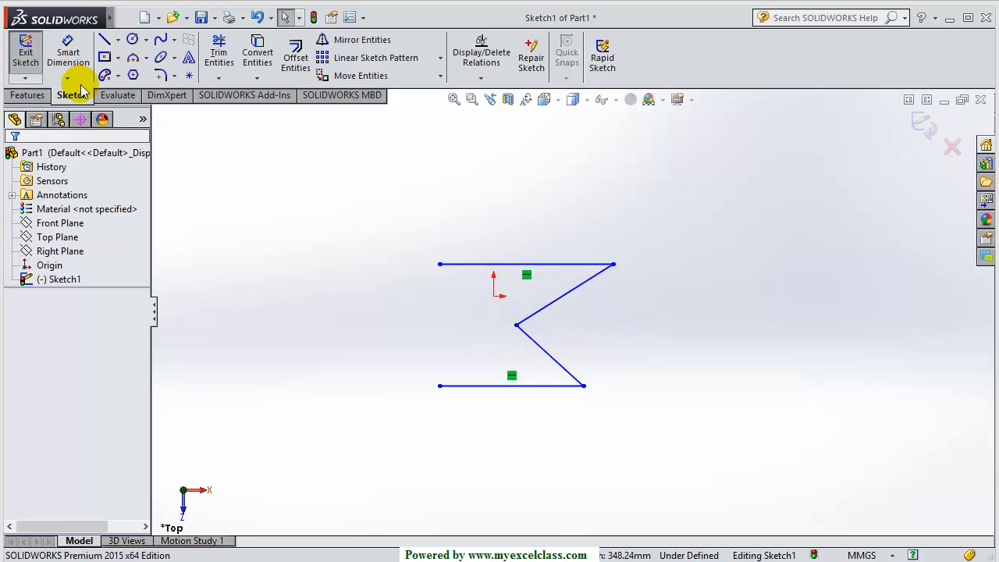
click(117, 41)
click(141, 73)
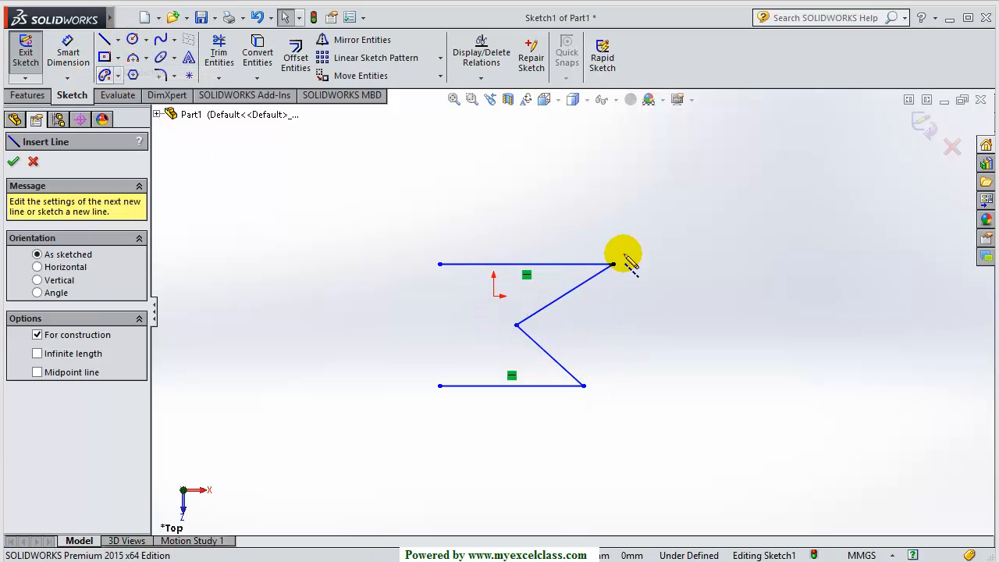
click(658, 224)
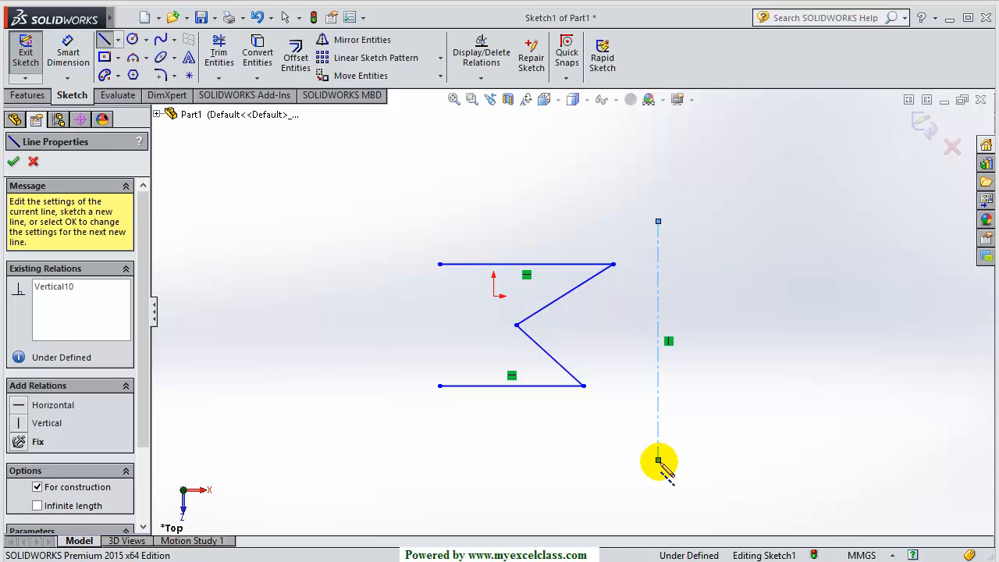
click(658, 461)
key(Escape)
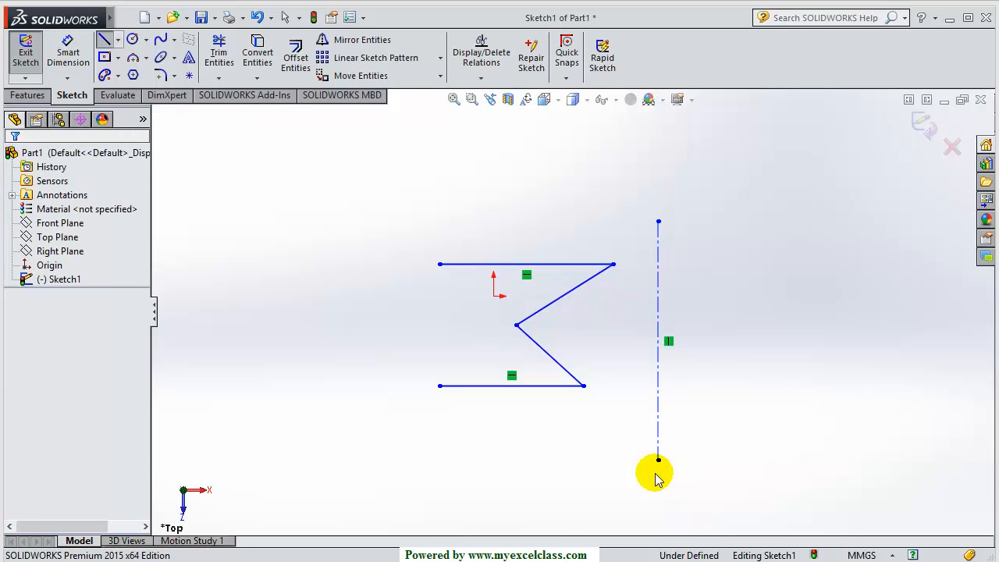
click(660, 351)
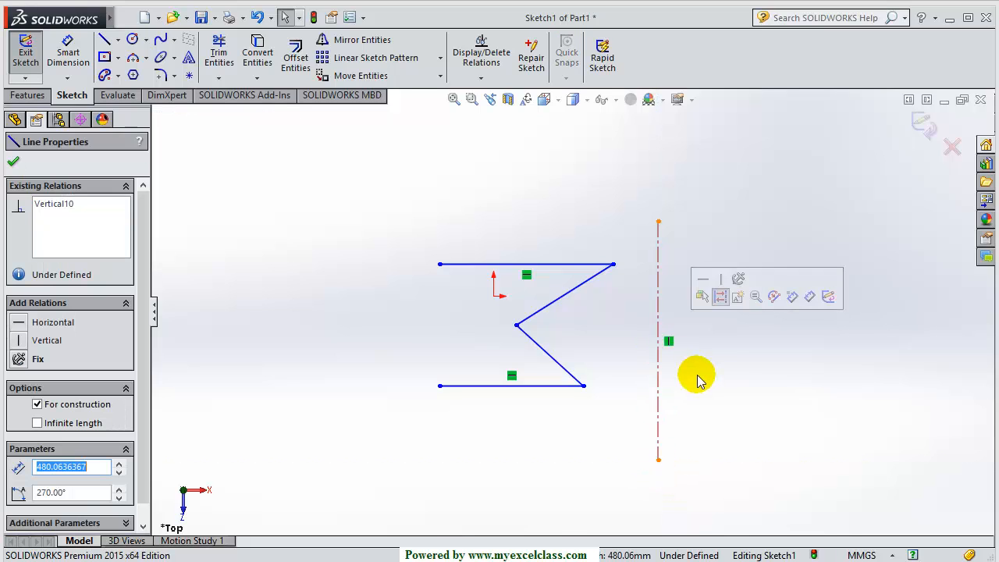
key(Escape)
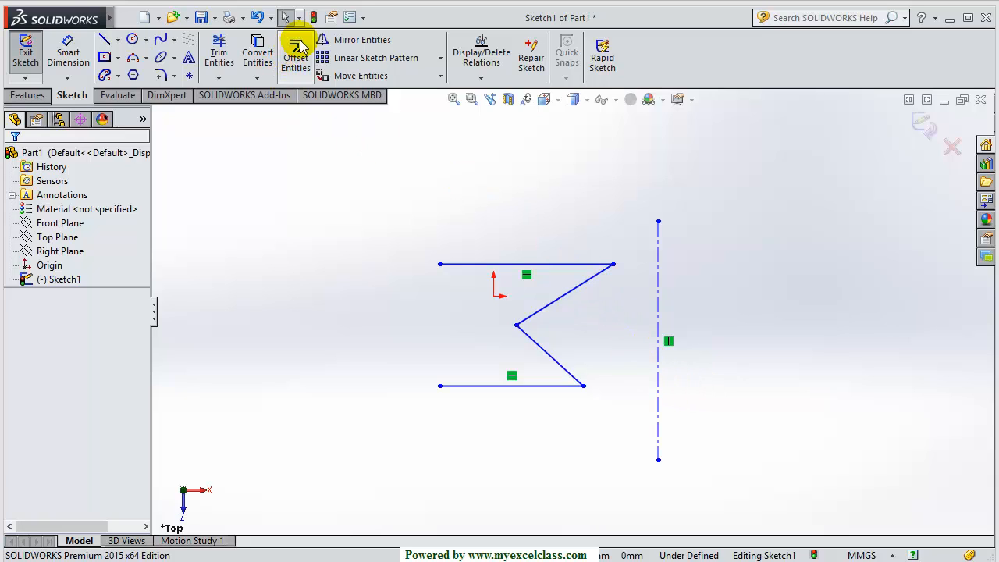
Mirror the whole Z about the vertical centerline, keeping the original with Copy checked
click(324, 45)
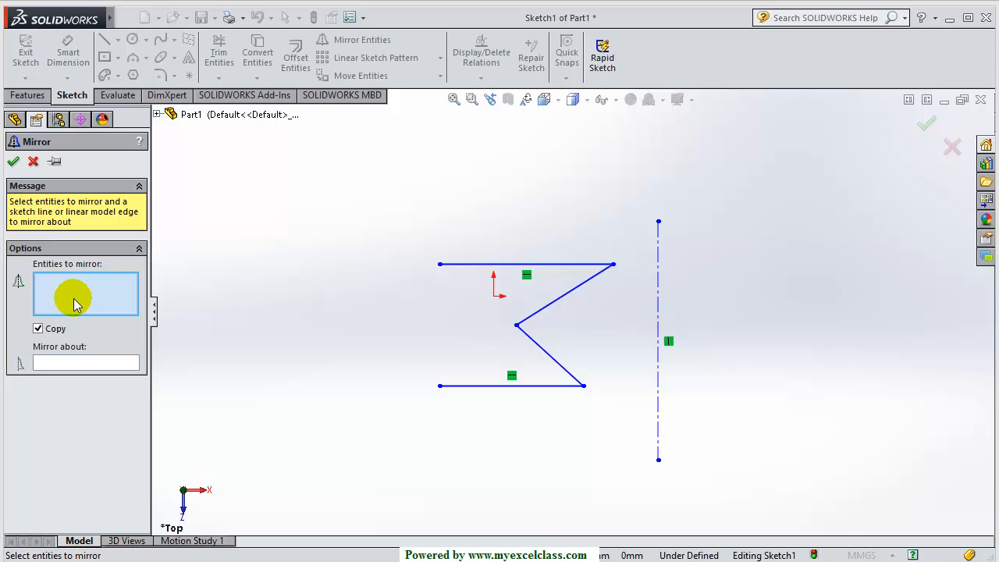
mouse_move(382, 216)
mouse_down()
mouse_move(588, 430)
mouse_move(628, 455)
mouse_up()
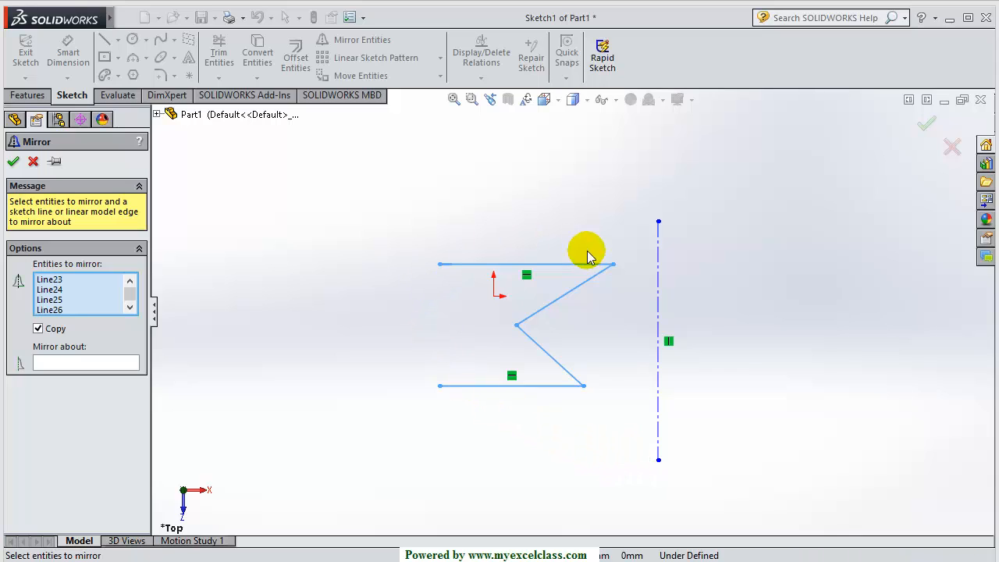
click(77, 365)
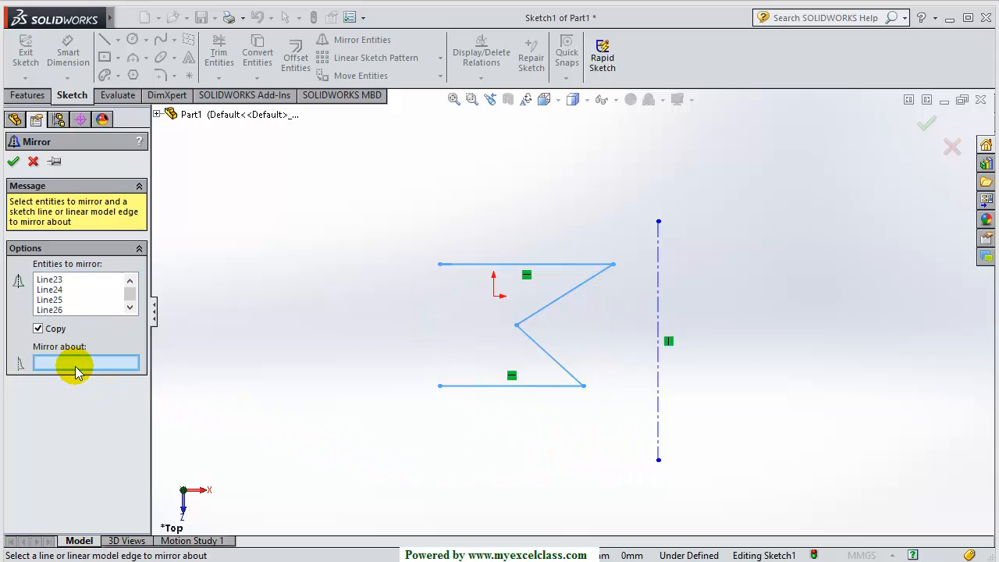
click(660, 341)
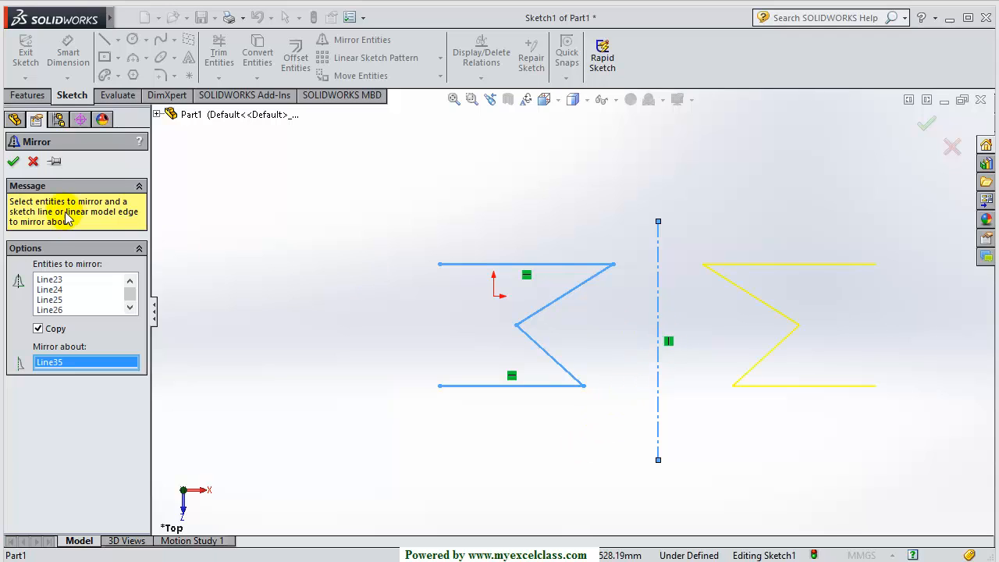
click(13, 163)
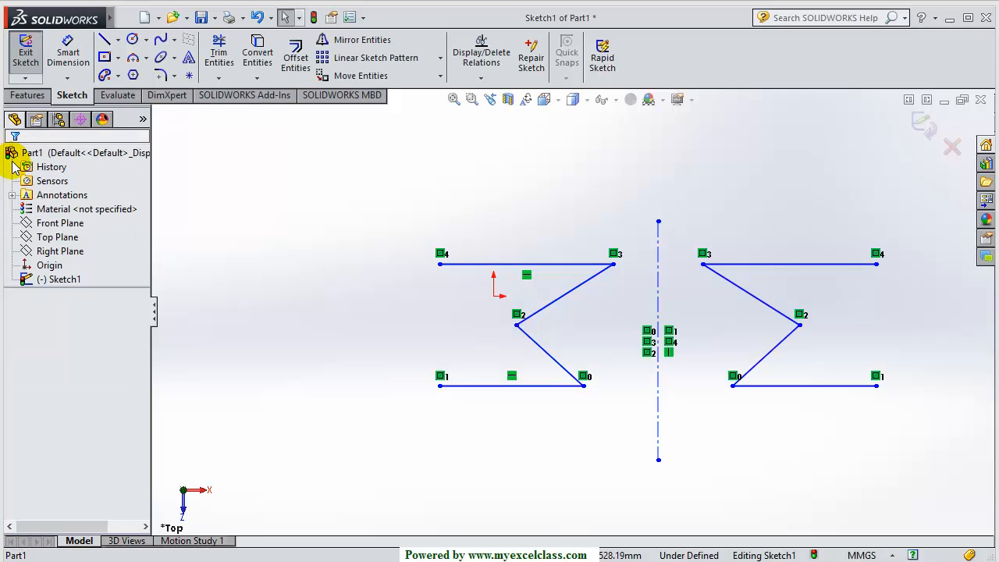
Box-select both Z shapes and the centerline and delete them all
scroll(827, 328, down, 2)
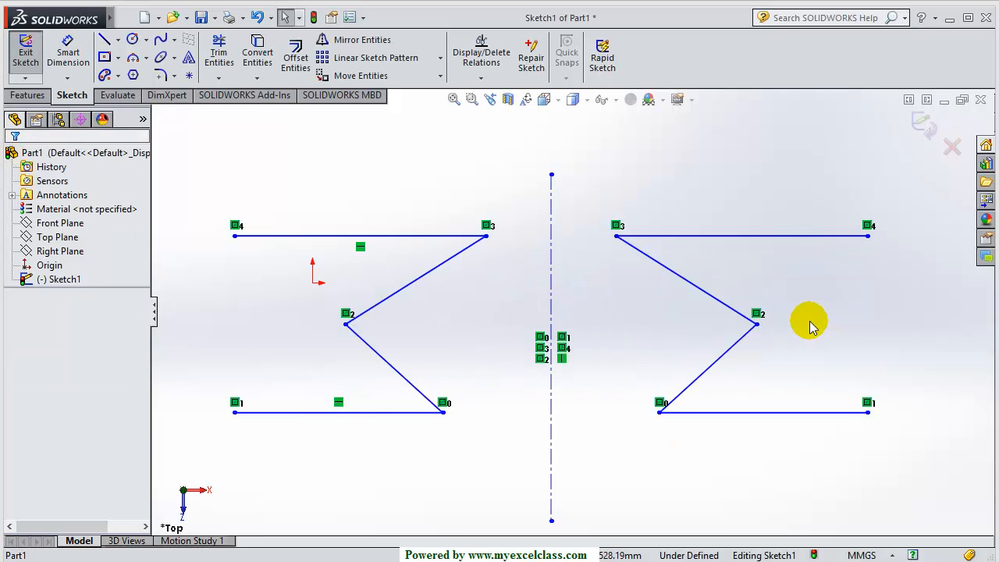
scroll(810, 326, down, 1)
scroll(736, 334, up, 1)
scroll(374, 384, up, 1)
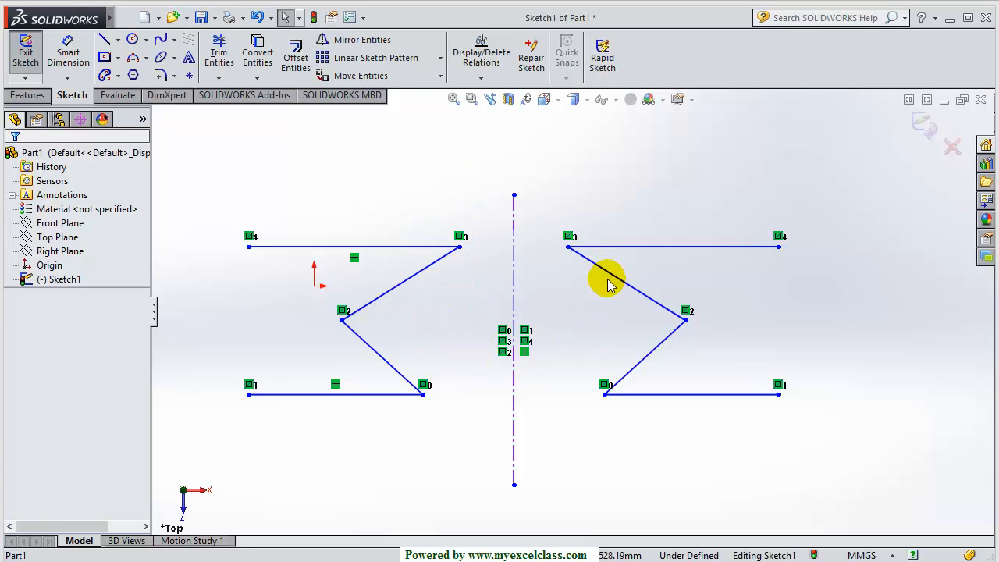
scroll(624, 283, up, 2)
mouse_move(746, 194)
mouse_down()
mouse_move(379, 435)
mouse_move(312, 417)
mouse_move(313, 457)
mouse_up()
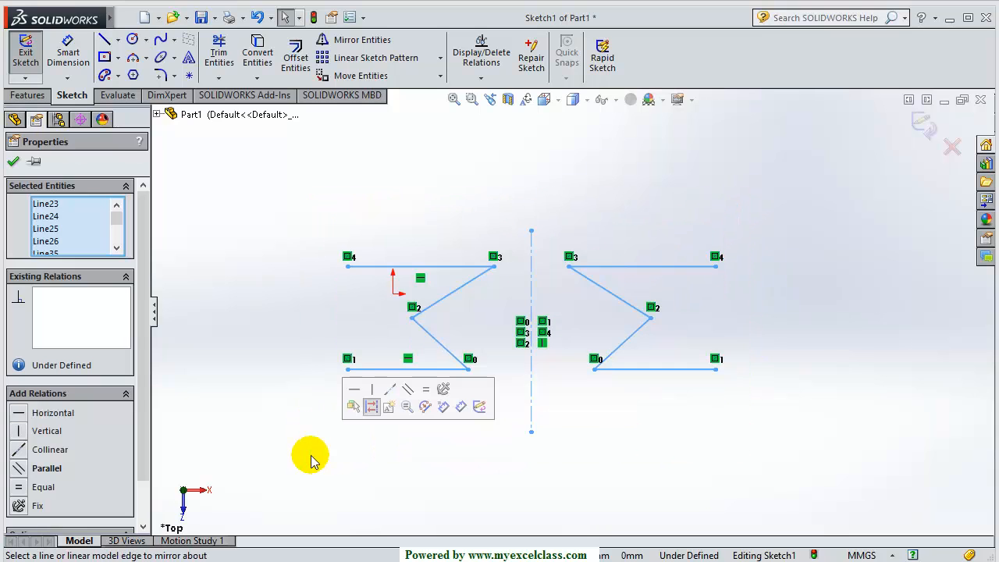
key(Delete)
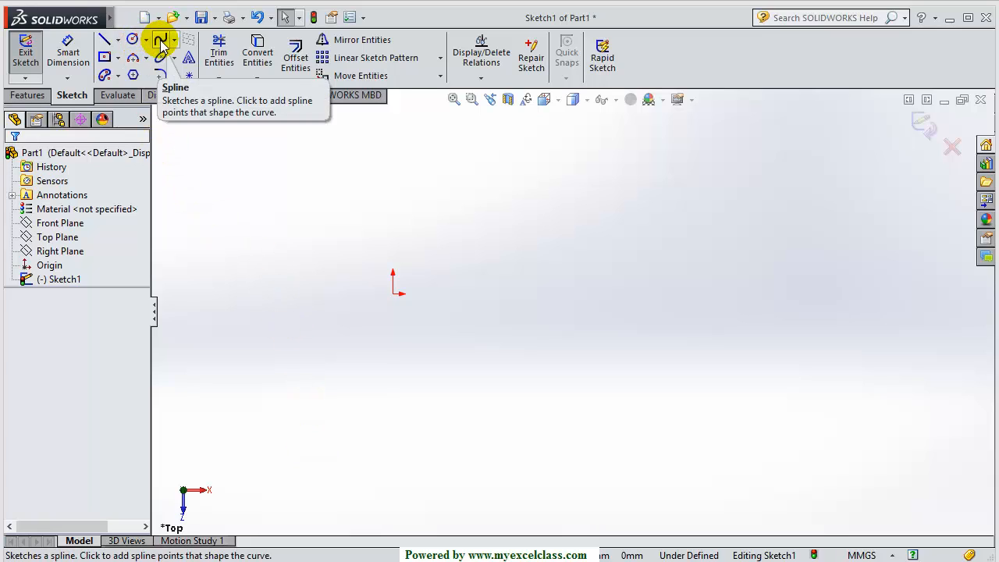
Draw a vertical construction centerline to the right of the origin
click(118, 40)
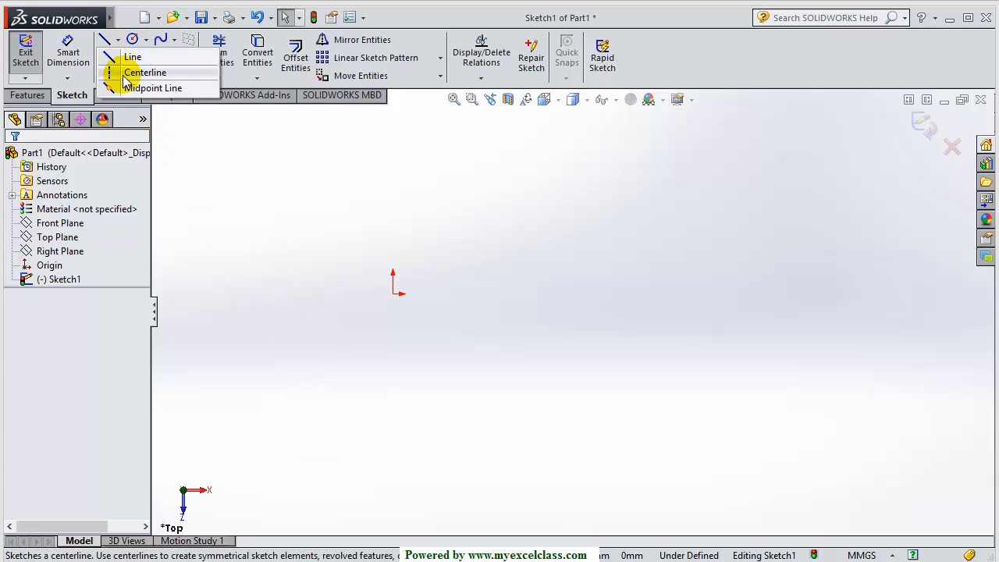
click(144, 73)
click(525, 361)
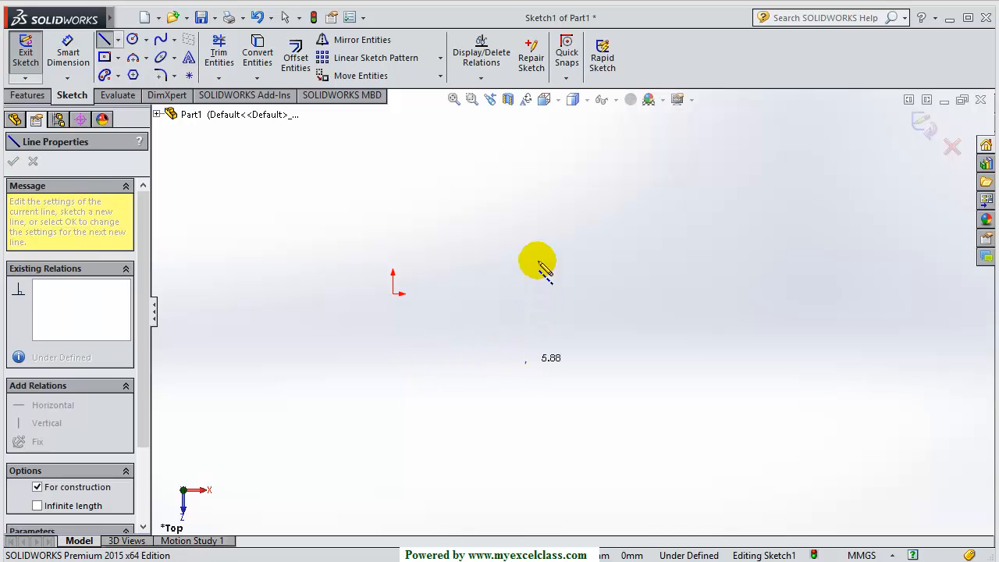
click(524, 193)
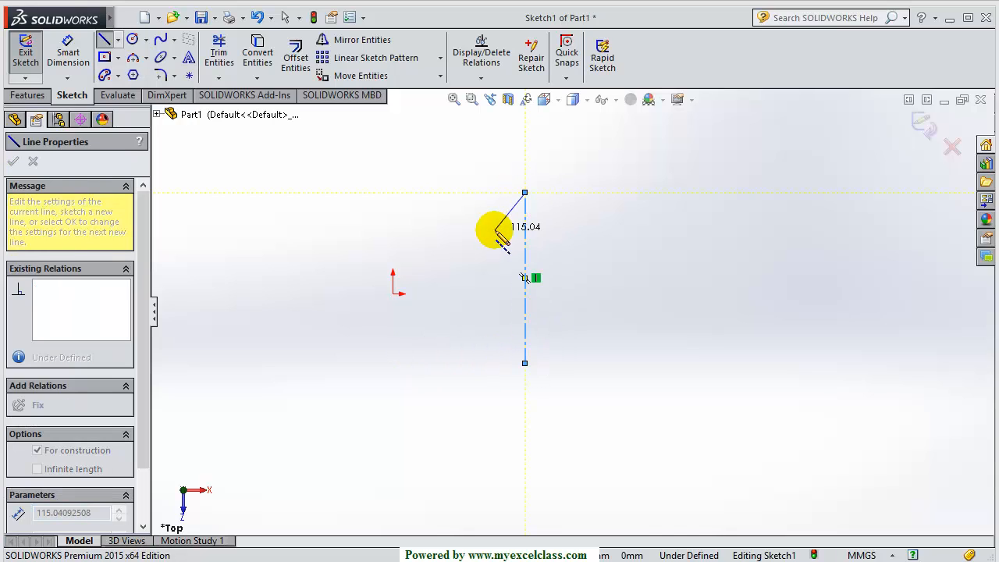
key(Escape)
key(Escape)
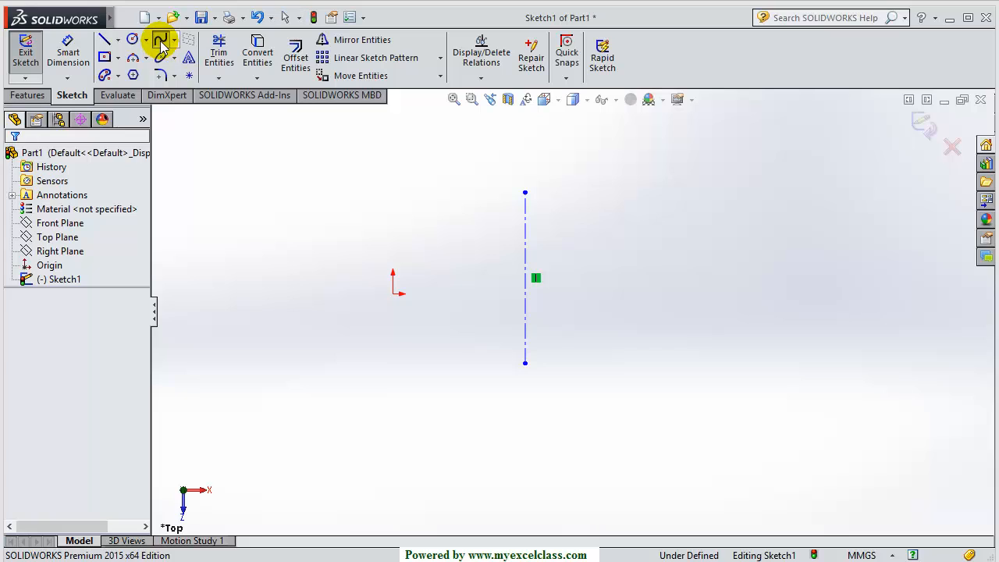
Draw a bell-curve spline from the centerline's top end through four points to its bottom end
click(160, 40)
click(525, 193)
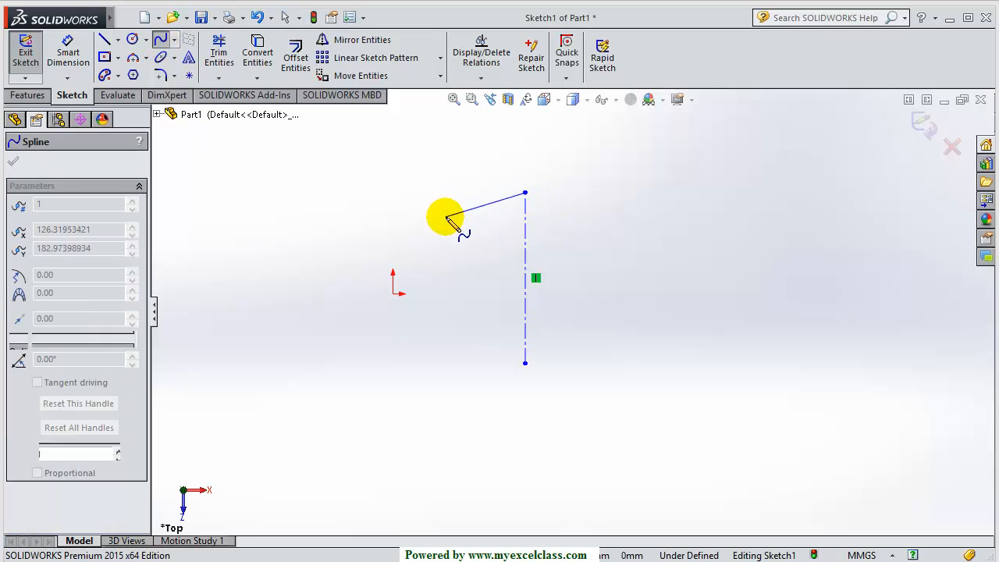
click(446, 217)
click(453, 283)
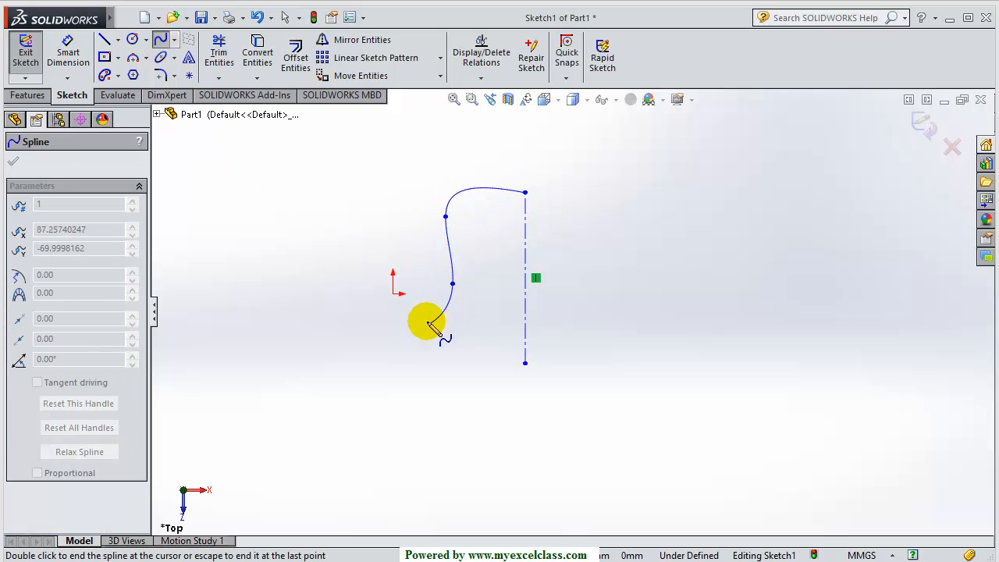
click(428, 321)
click(485, 334)
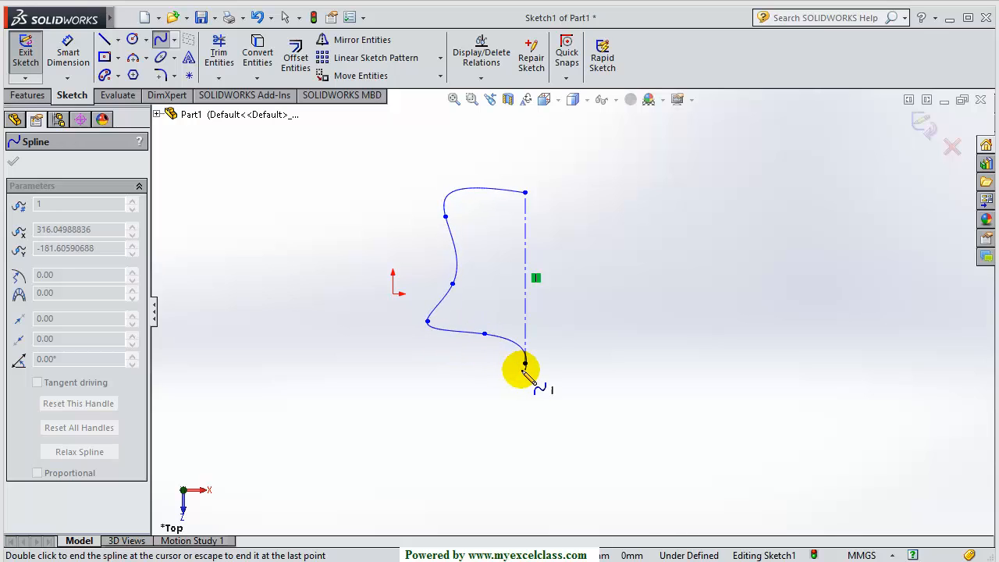
double_click(524, 364)
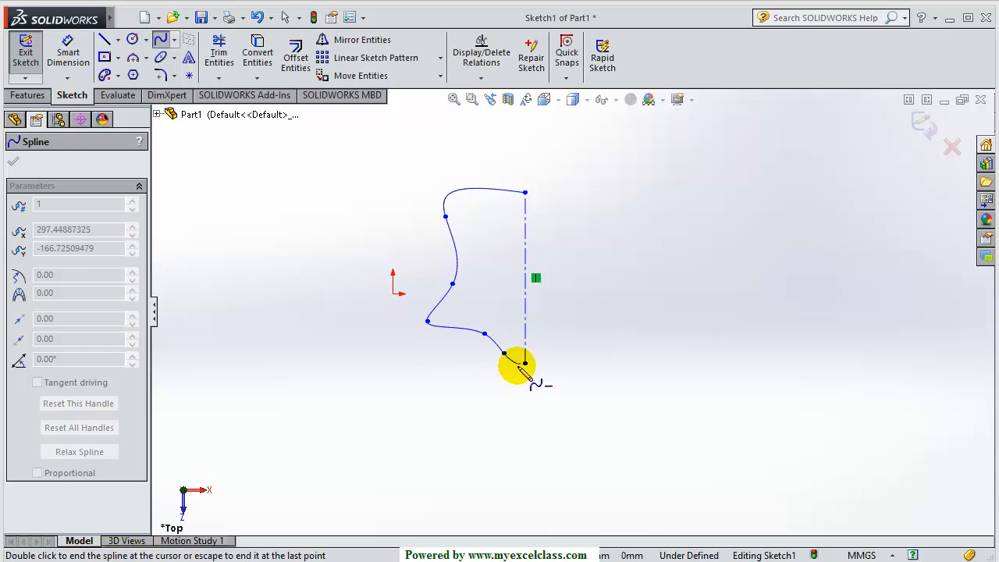
key(Escape)
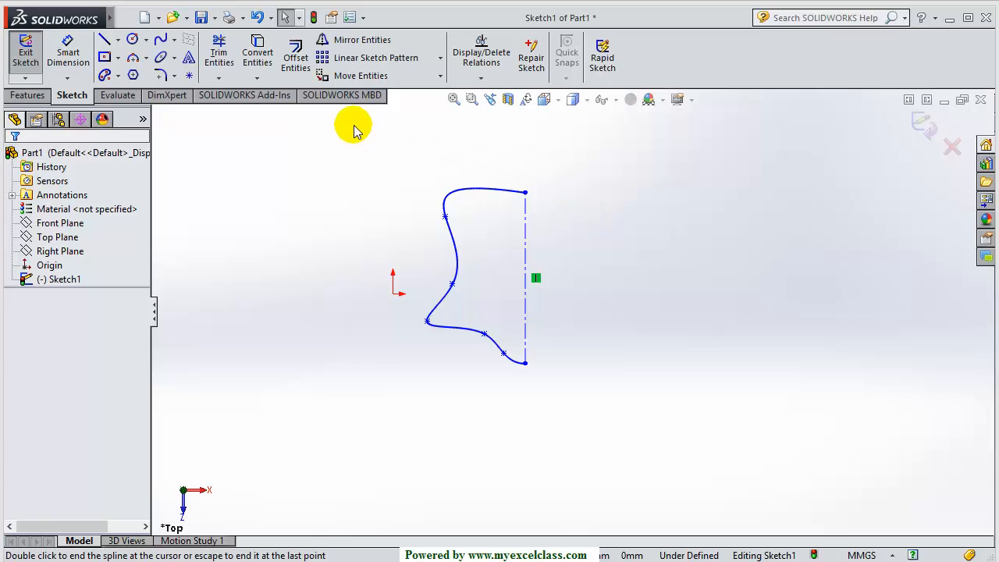
Mirror Spline1 about the vertical centerline to complete a symmetric bell outline
click(356, 47)
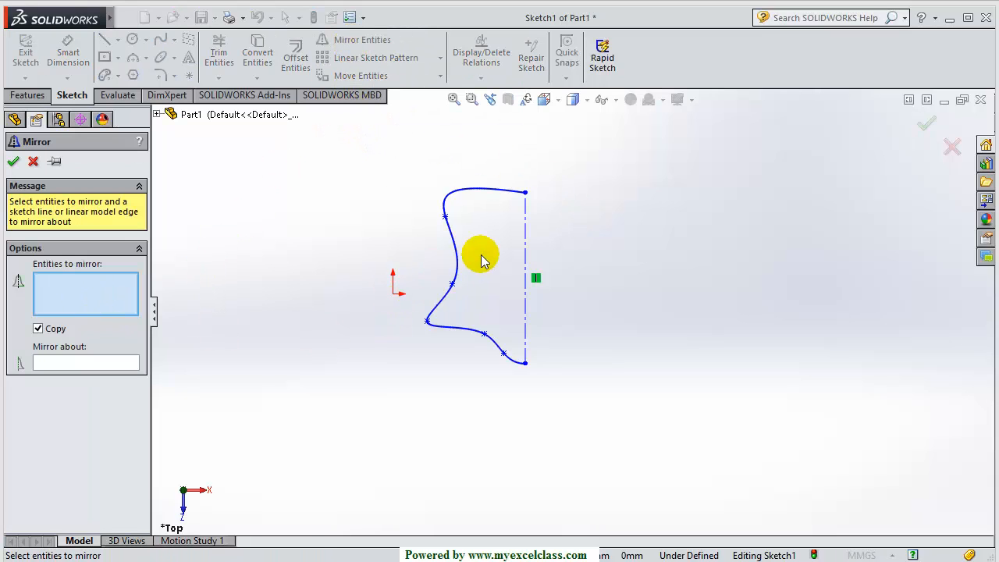
click(457, 258)
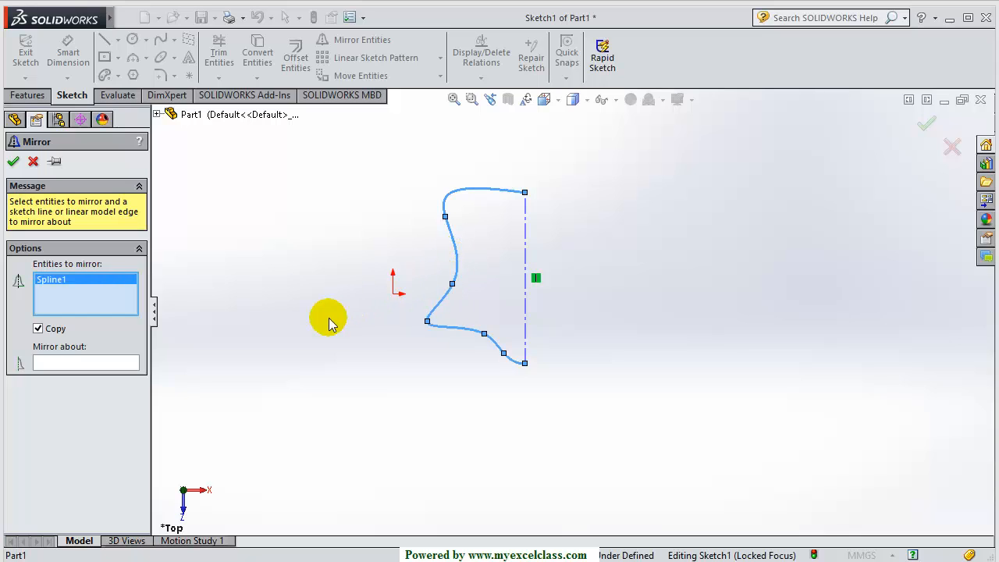
click(77, 367)
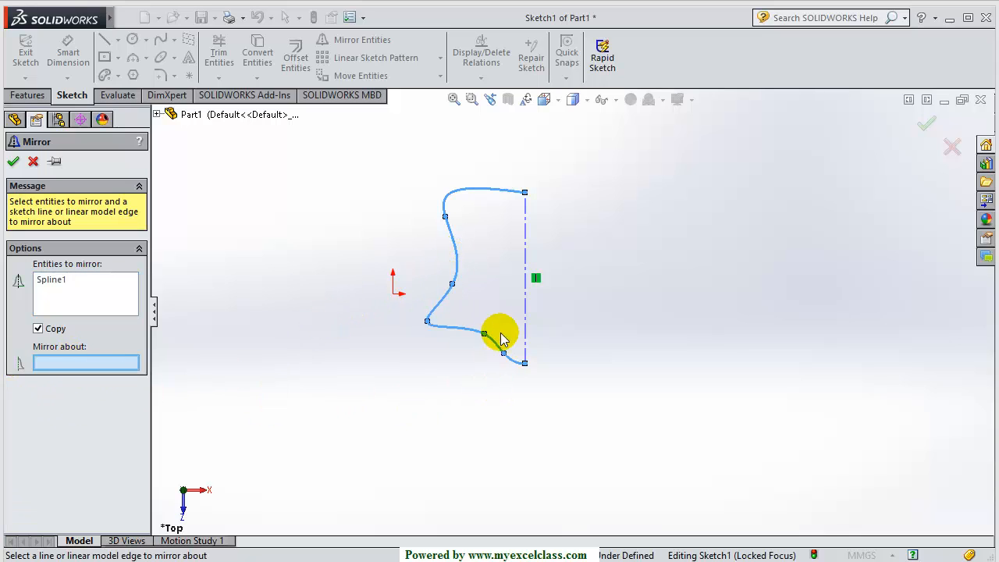
click(528, 297)
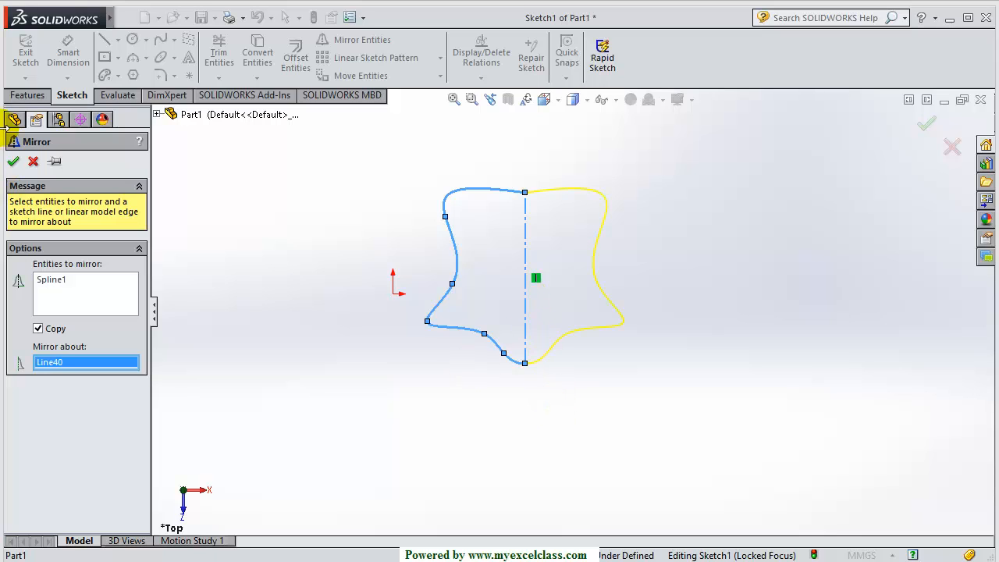
click(13, 161)
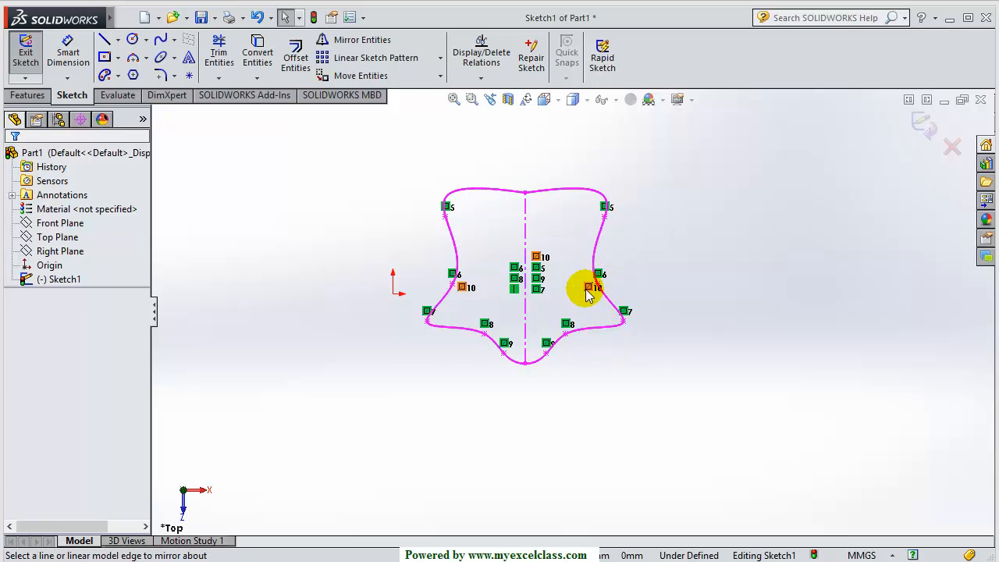
Drag spline point 5 on the left and right shoulders to reshape the bell
scroll(584, 297, down, 4)
scroll(569, 324, up, 1)
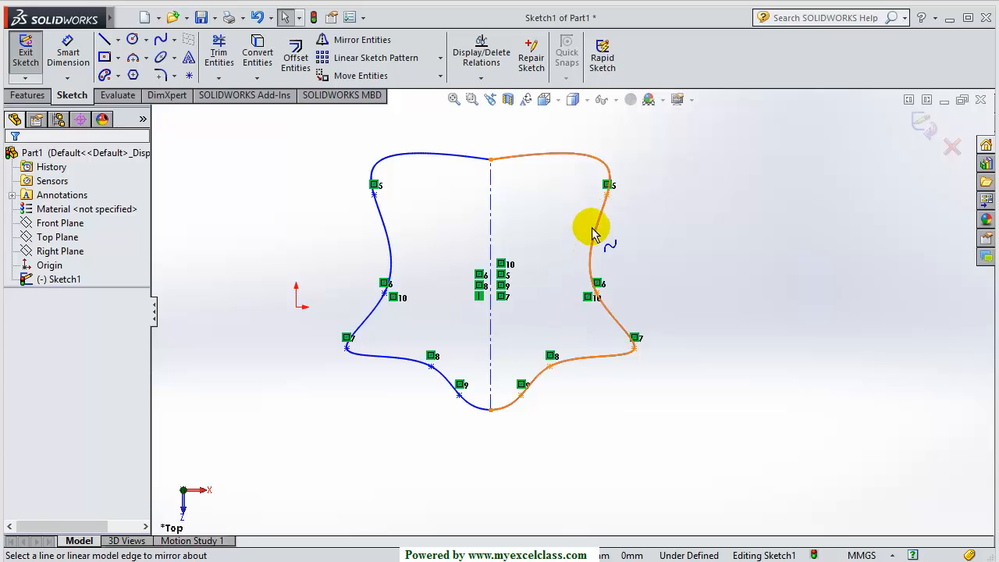
scroll(596, 205, down, 5)
scroll(593, 250, up, 4)
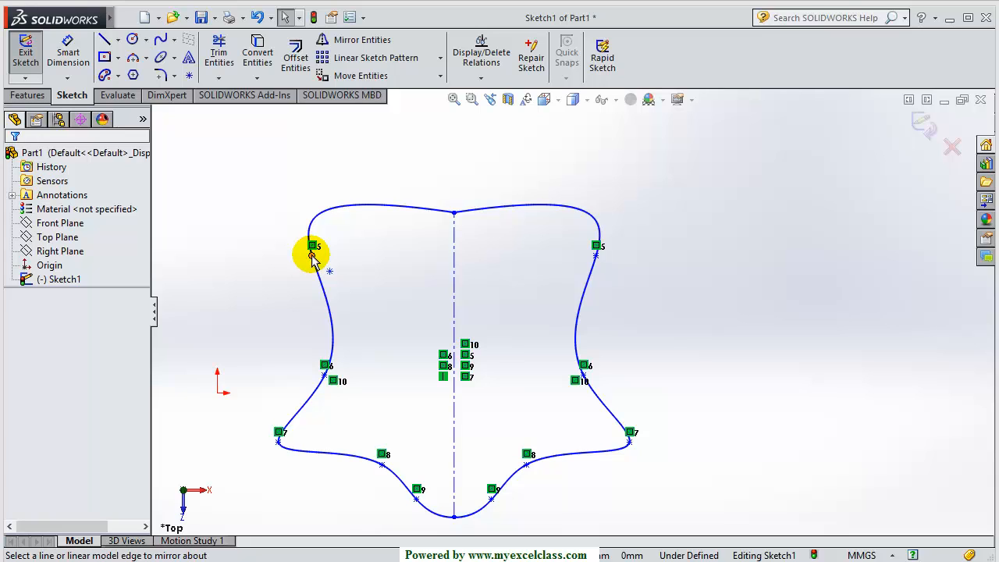
click(312, 256)
drag(320, 257, 356, 219)
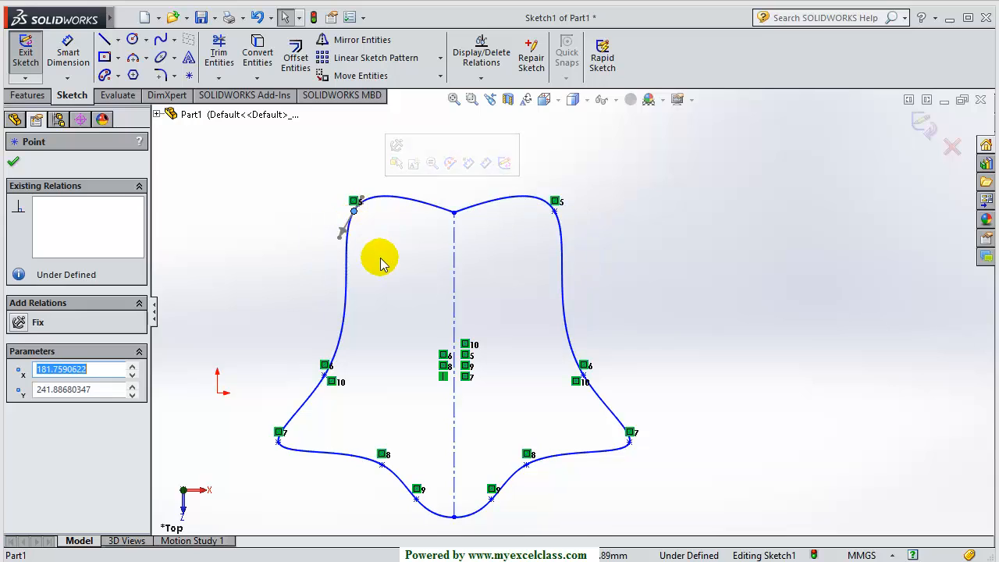
click(384, 263)
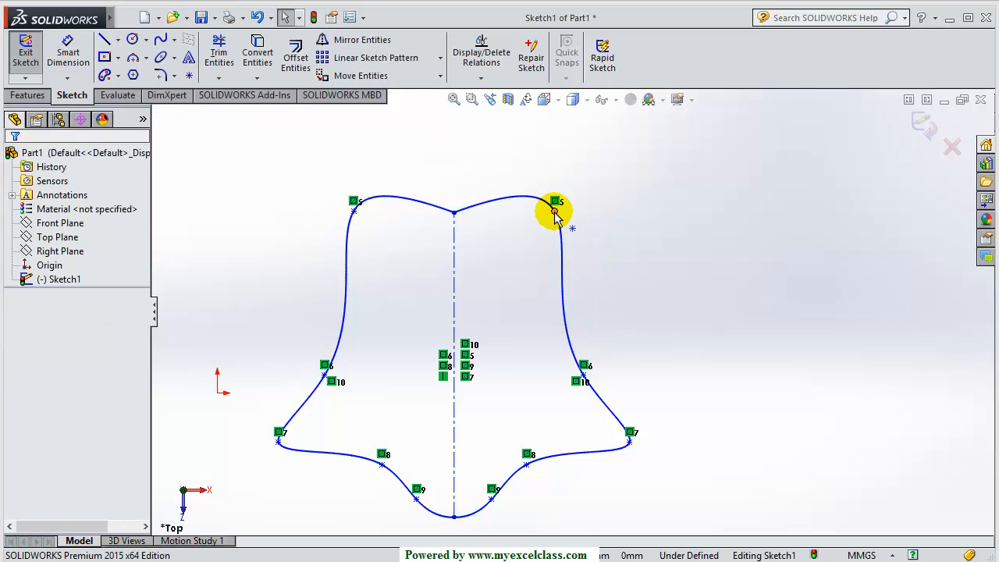
drag(554, 212, 543, 182)
click(619, 283)
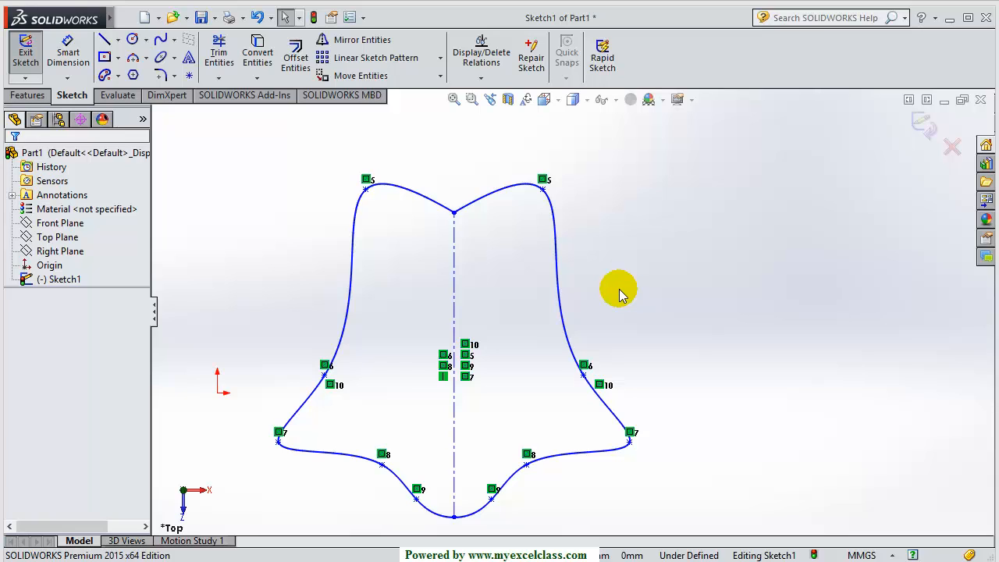
Box-select the entire bell sketch and delete it
scroll(619, 293, up, 2)
scroll(619, 410, up, 2)
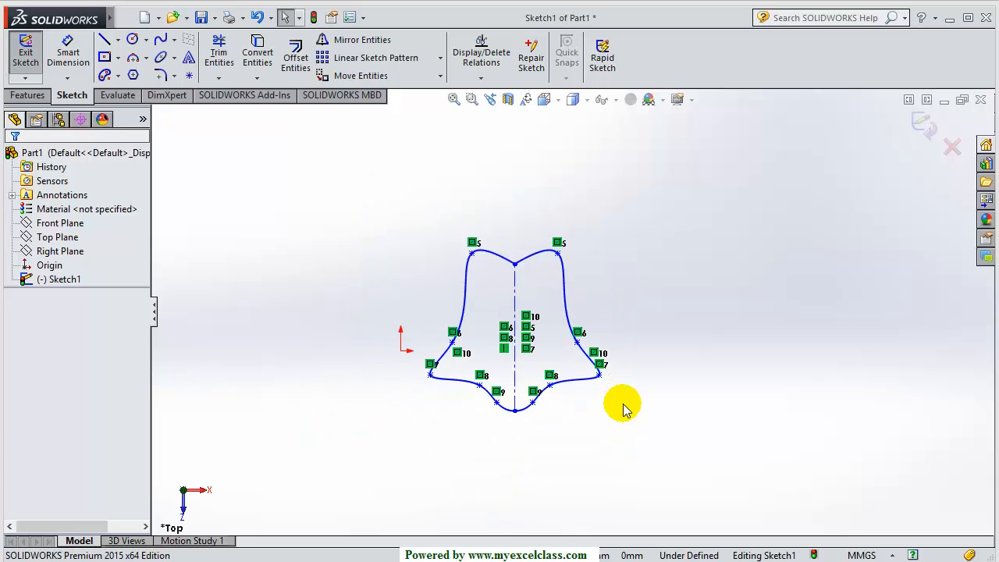
mouse_move(370, 212)
mouse_down()
mouse_move(578, 430)
mouse_move(656, 446)
mouse_up()
key(Delete)
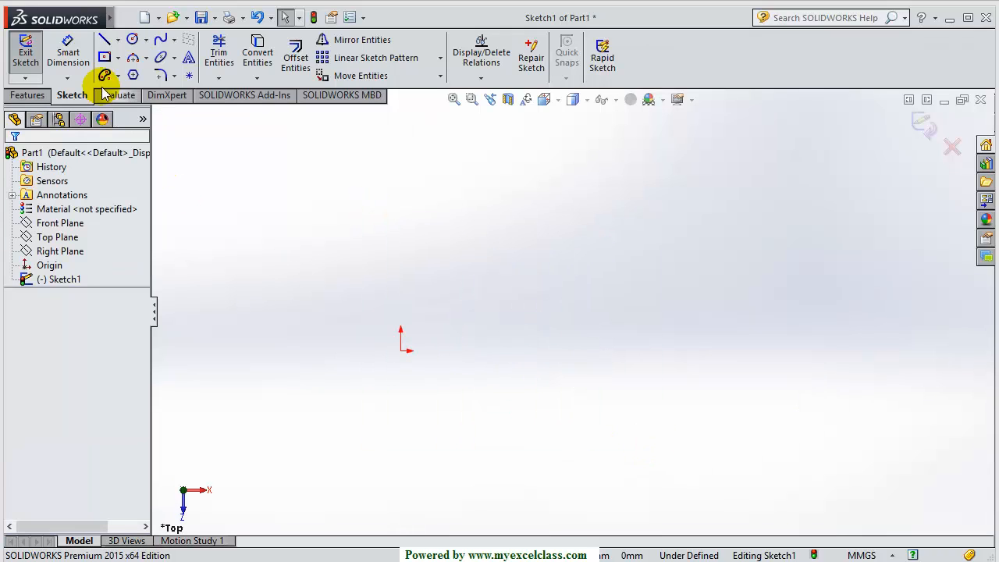
Draw a horizontal centerline from the origin to the right
click(117, 40)
click(123, 73)
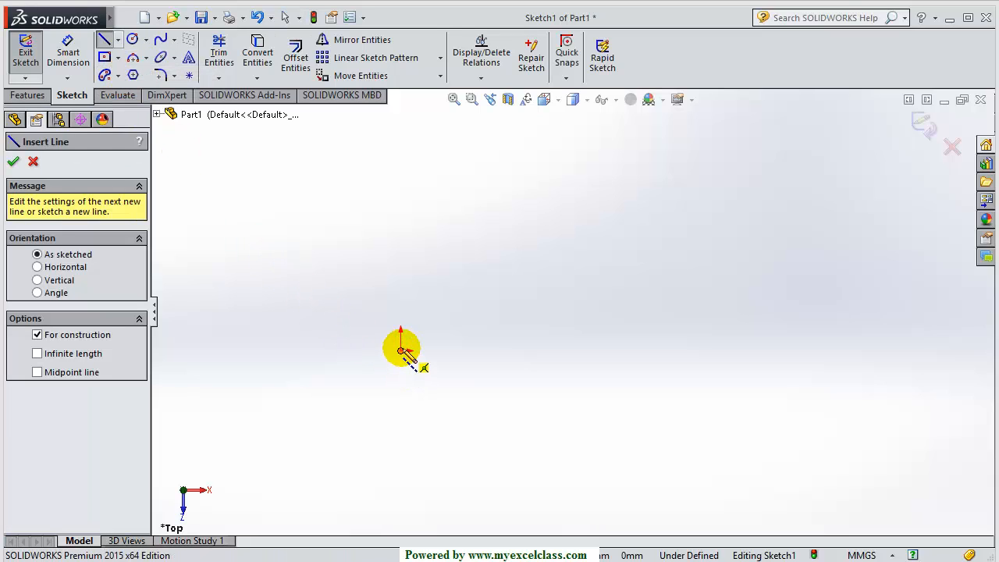
click(401, 351)
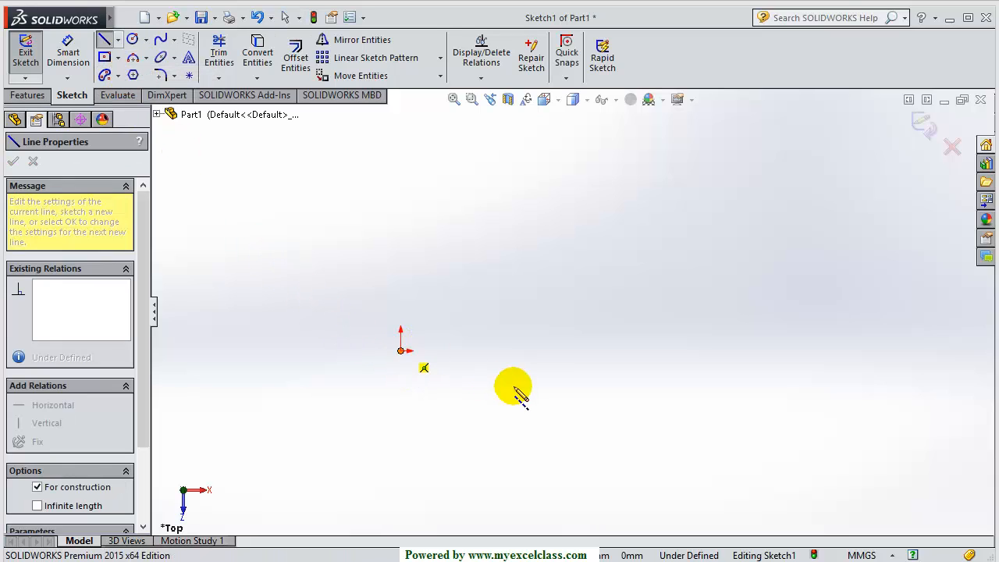
click(495, 350)
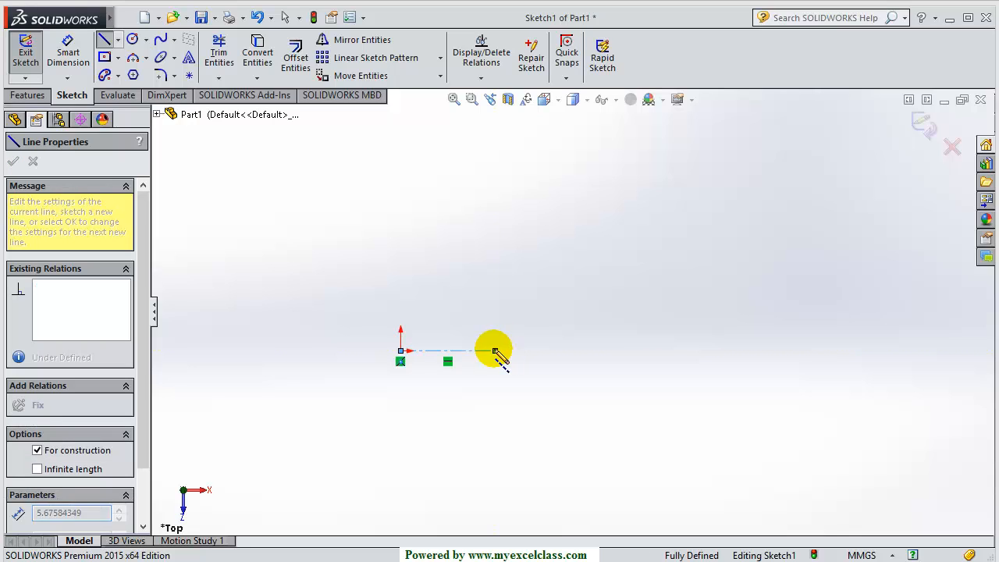
key(Escape)
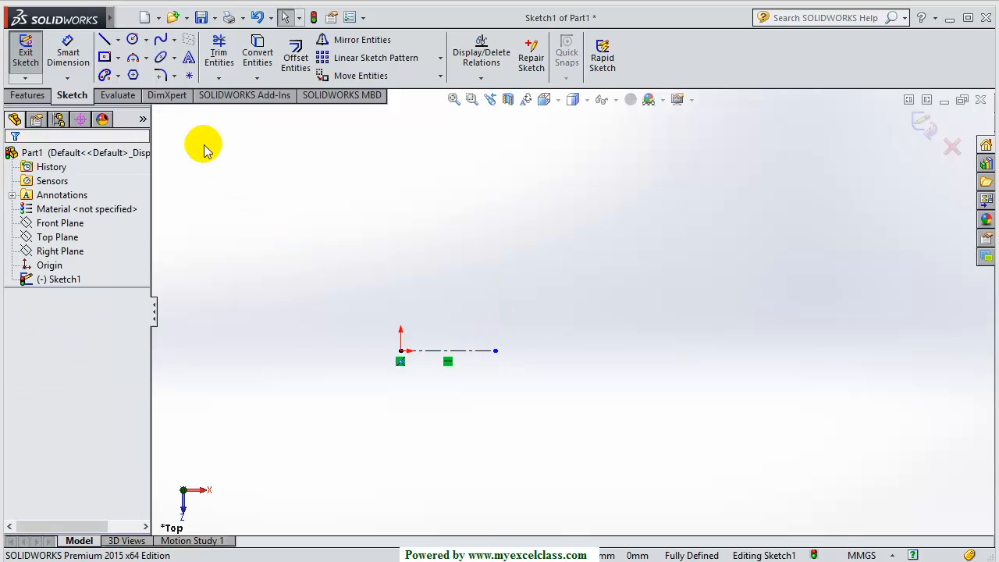
Draw a corner rectangle from the origin up and to the right
click(119, 62)
click(125, 74)
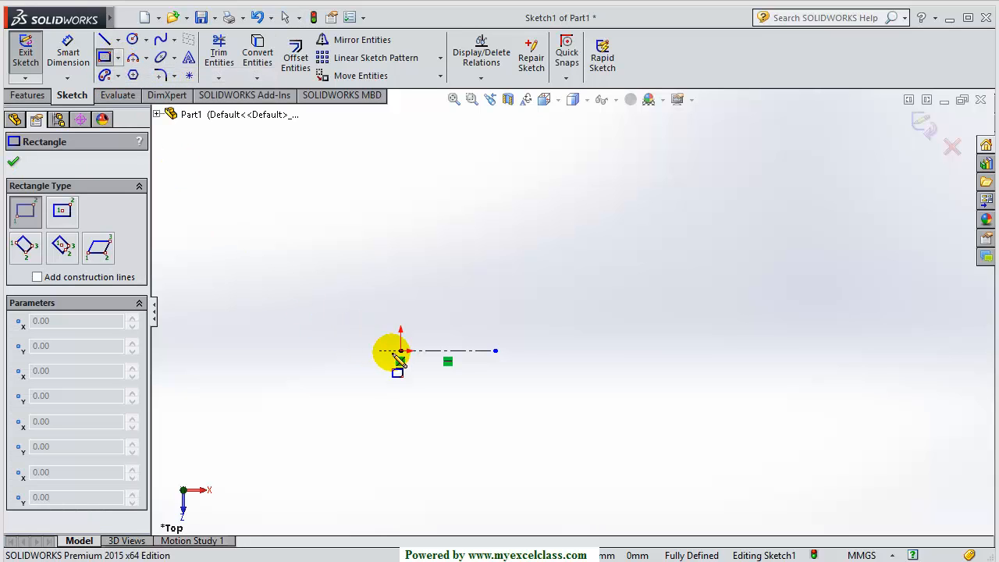
drag(401, 350, 471, 304)
key(Escape)
Dimension the rectangle 20 mm high on its left edge and 30 mm wide on top
scroll(475, 362, down, 3)
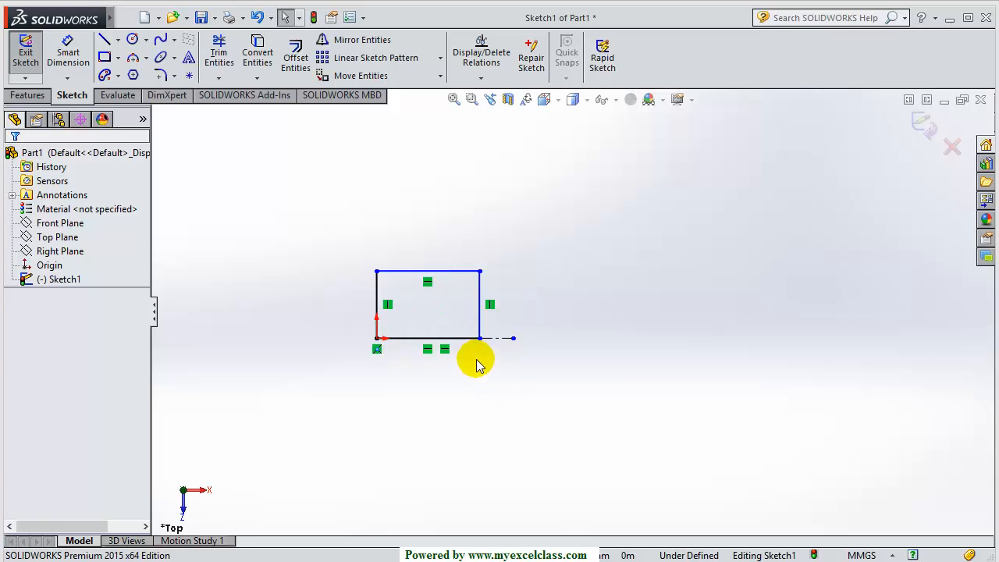
click(67, 54)
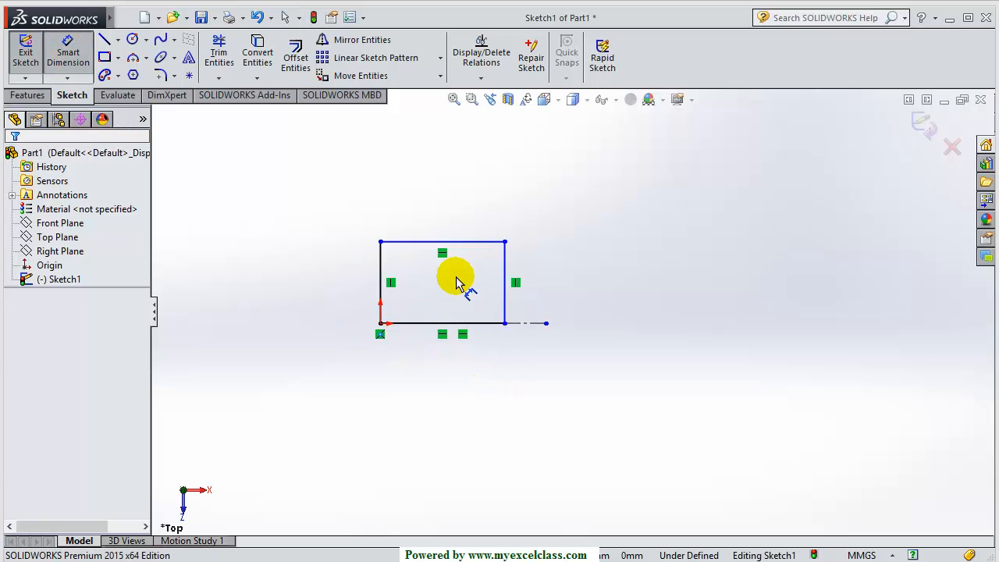
click(378, 277)
click(319, 265)
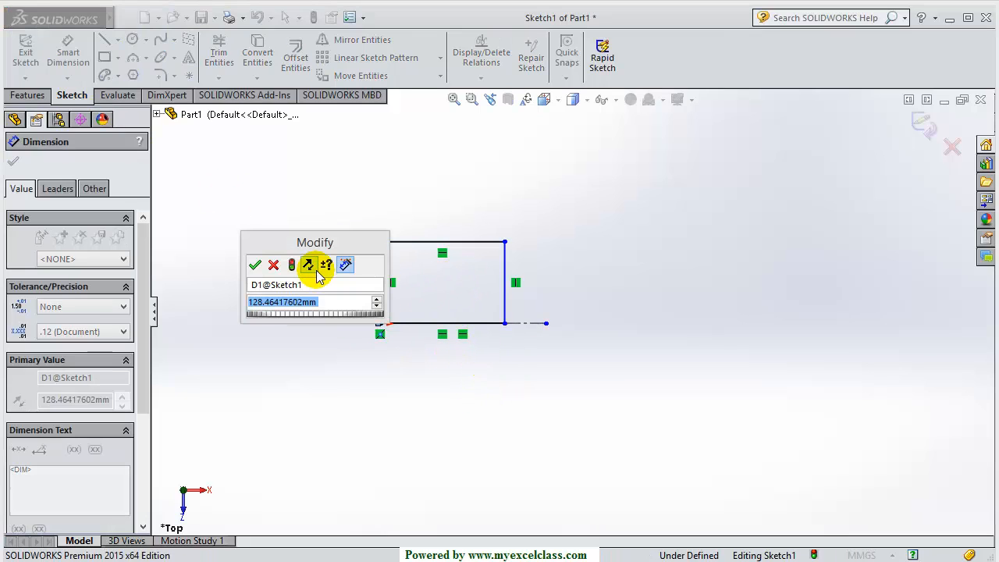
text(20)
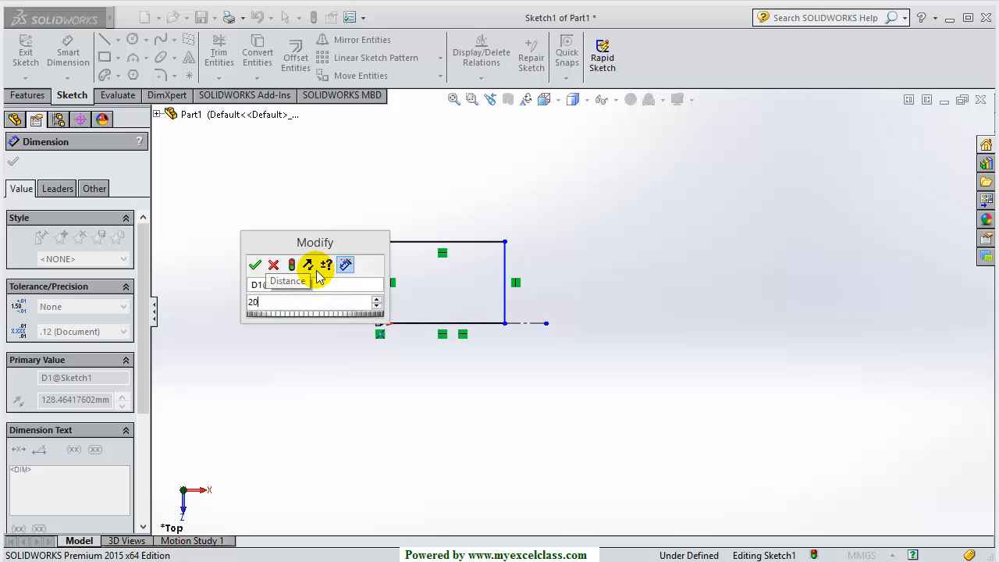
key(Return)
click(443, 243)
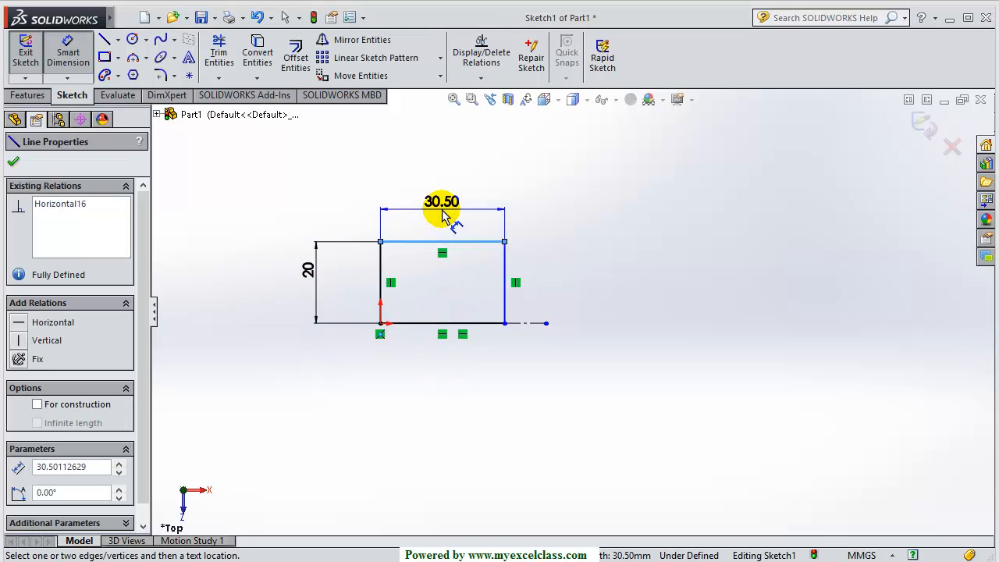
click(446, 206)
text(30)
key(Return)
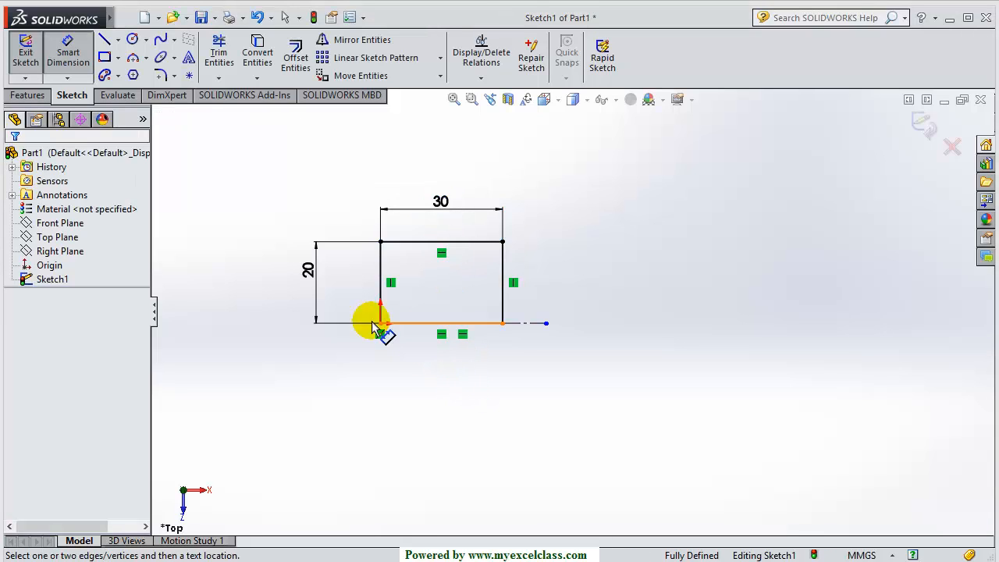
Draw a closed spline through the rectangle's top, right and bottom edges
click(160, 39)
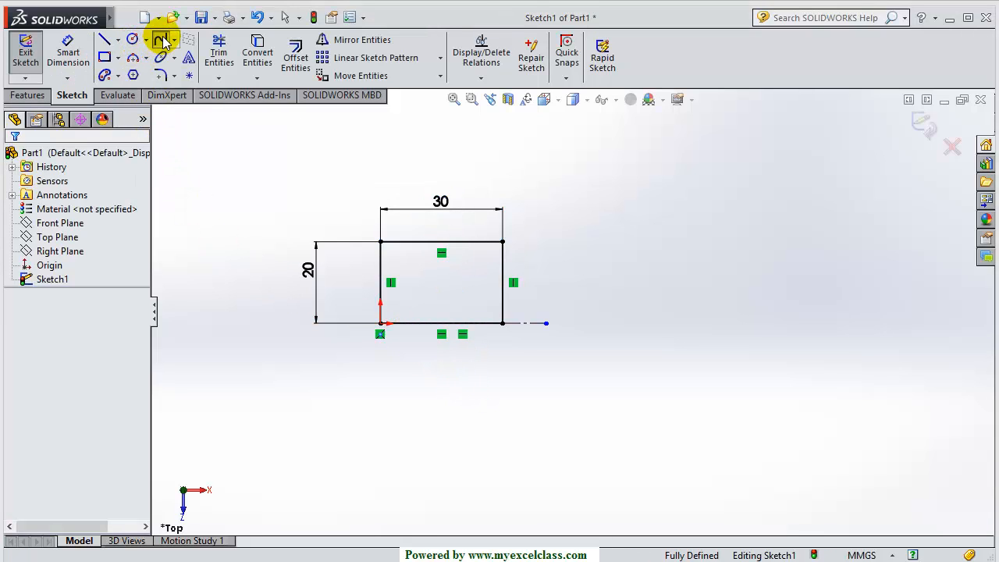
click(441, 242)
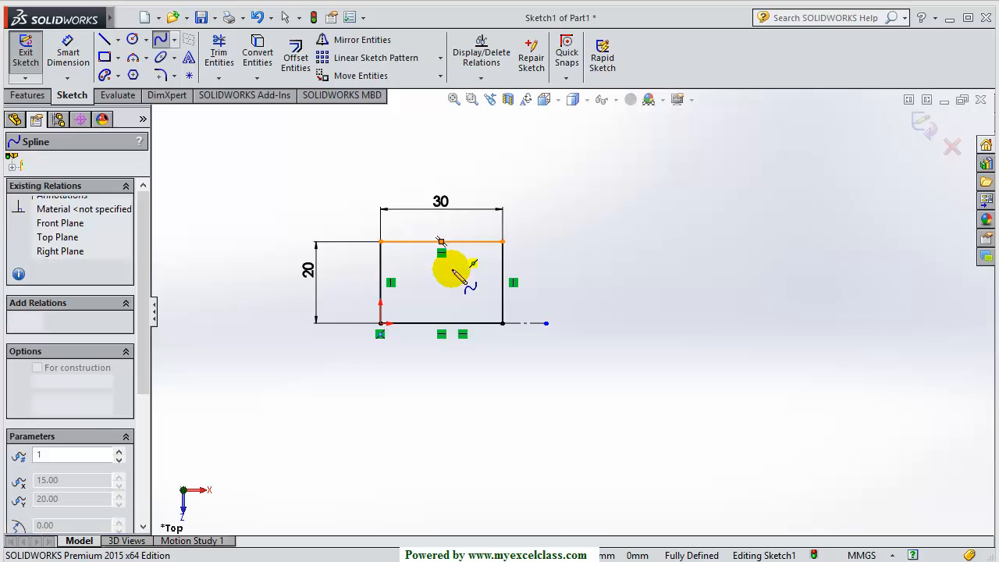
click(502, 281)
click(441, 323)
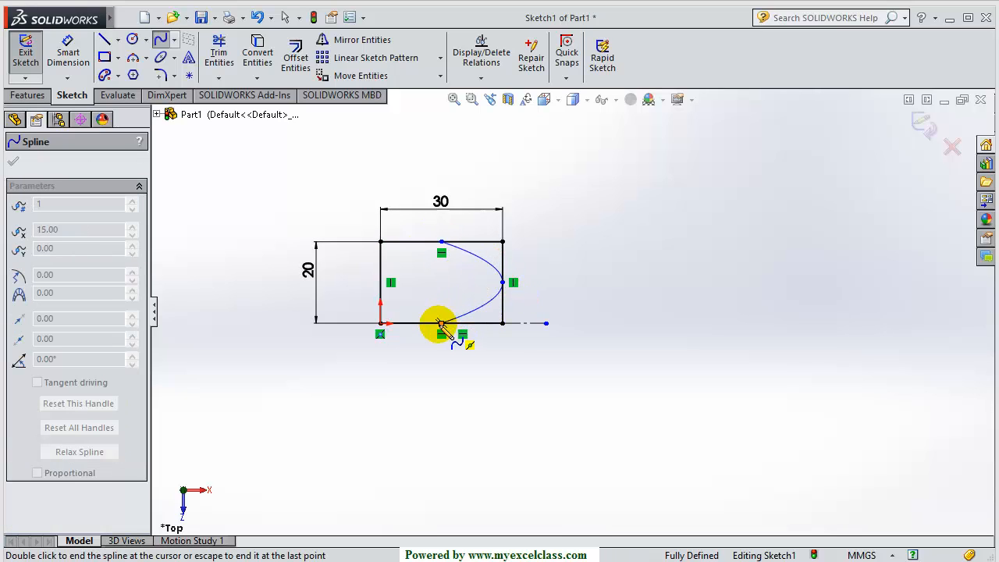
double_click(441, 242)
key(Escape)
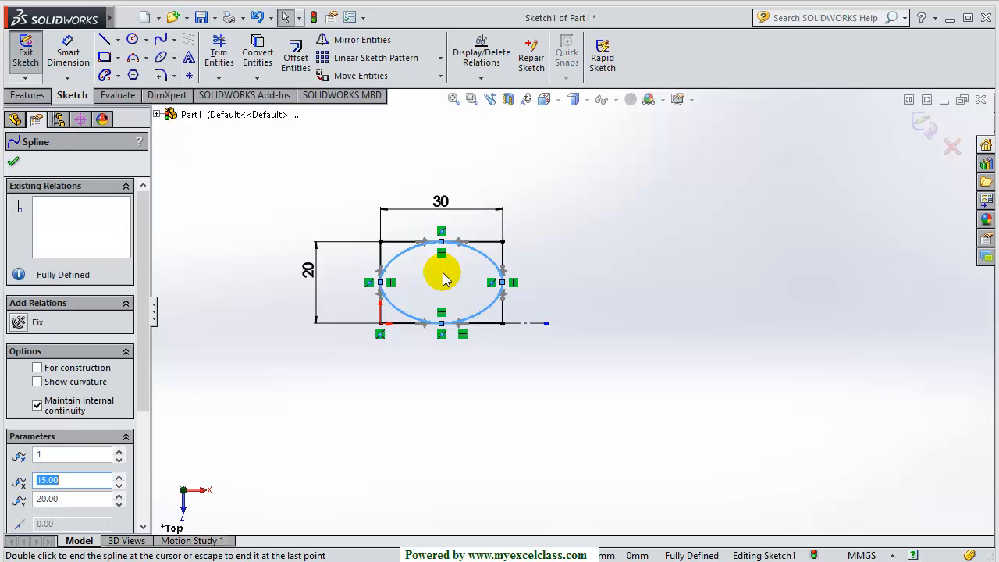
click(494, 379)
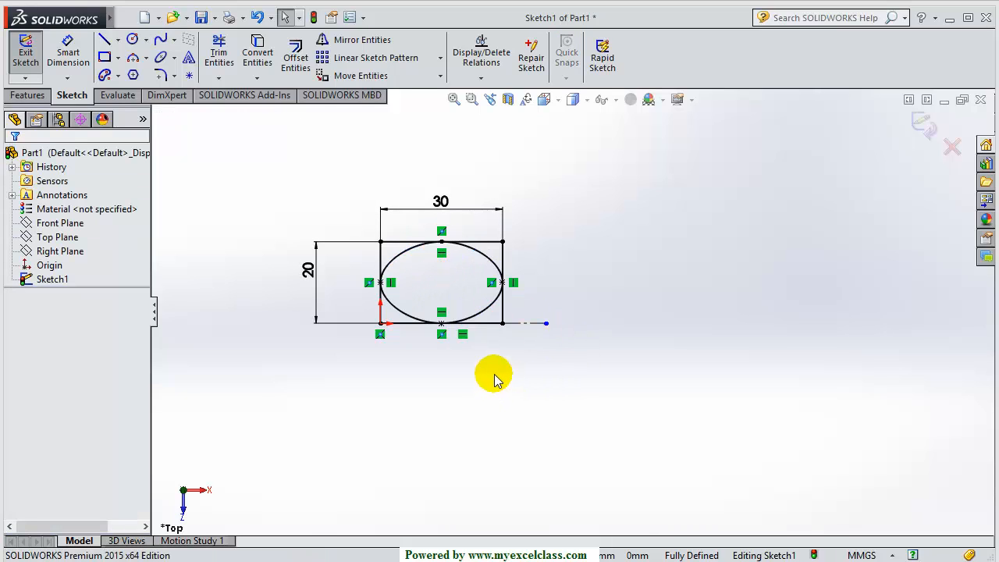
Delete all four bounding rectangle lines along with their 30 and 20 dimensions
click(483, 244)
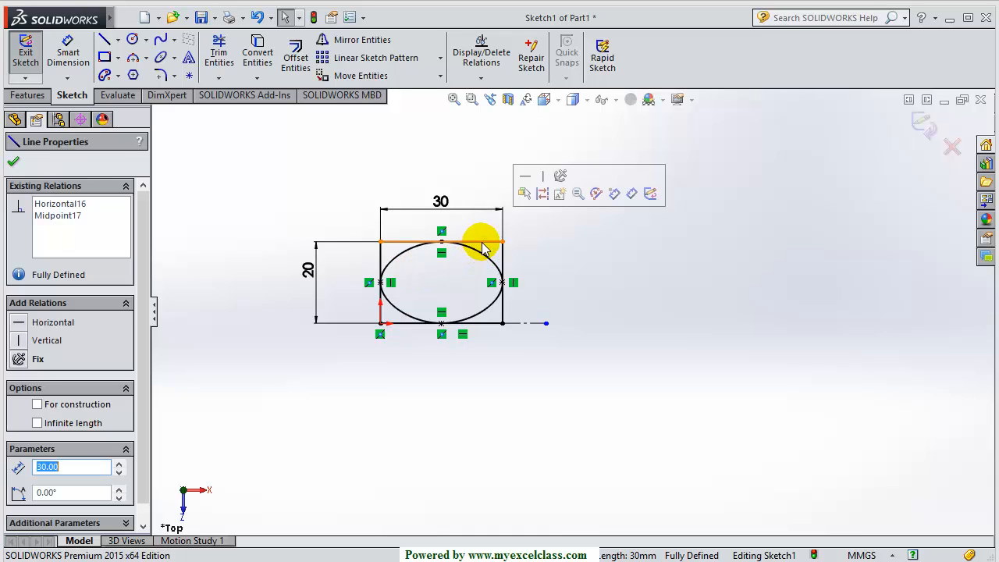
key(Delete)
click(503, 258)
key(Delete)
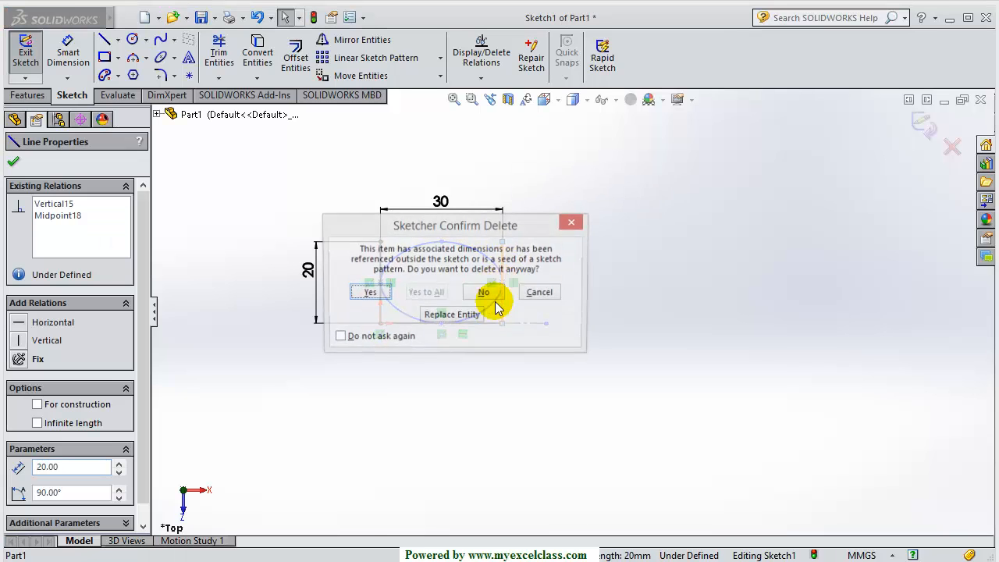
click(365, 292)
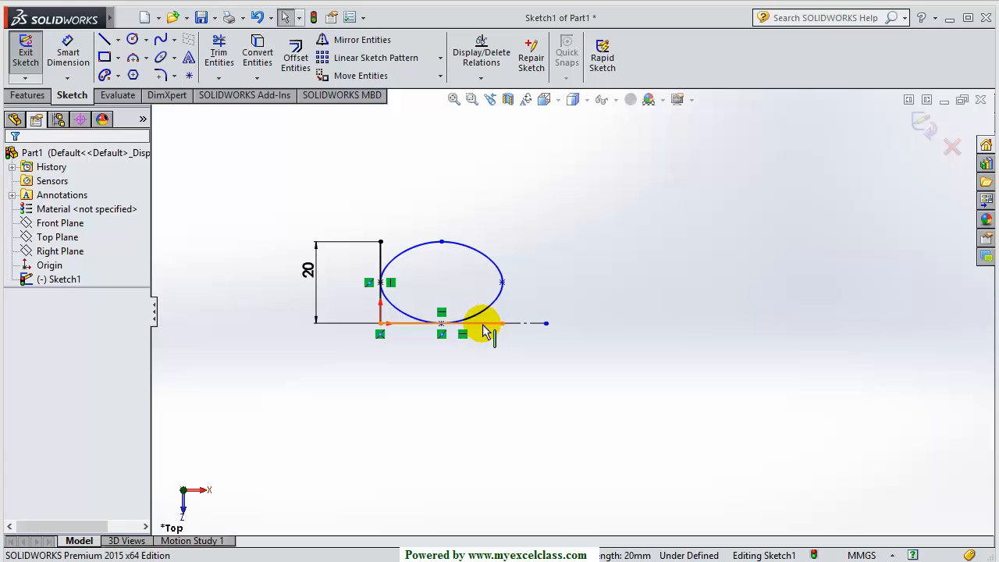
click(482, 324)
key(Delete)
click(379, 264)
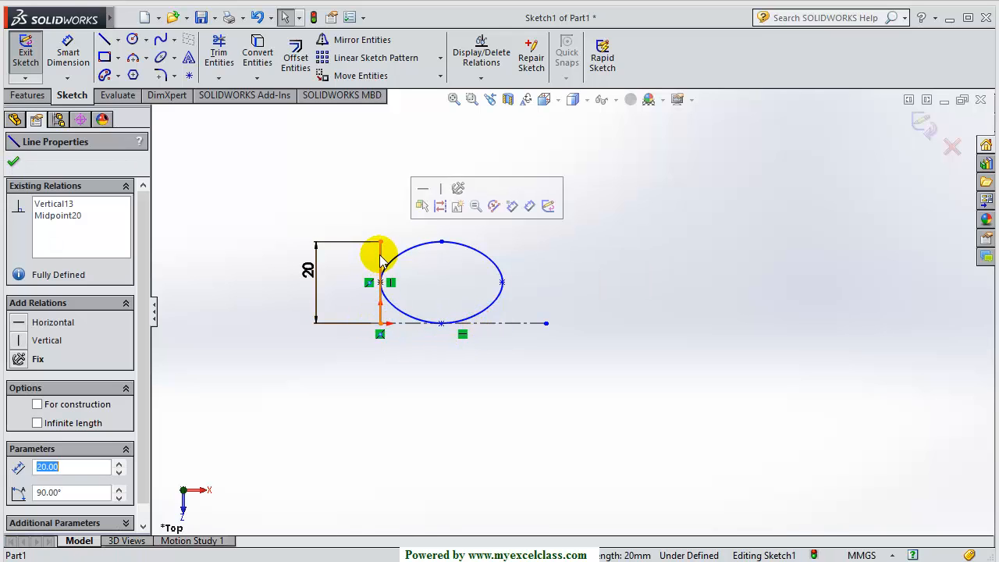
key(Delete)
click(367, 292)
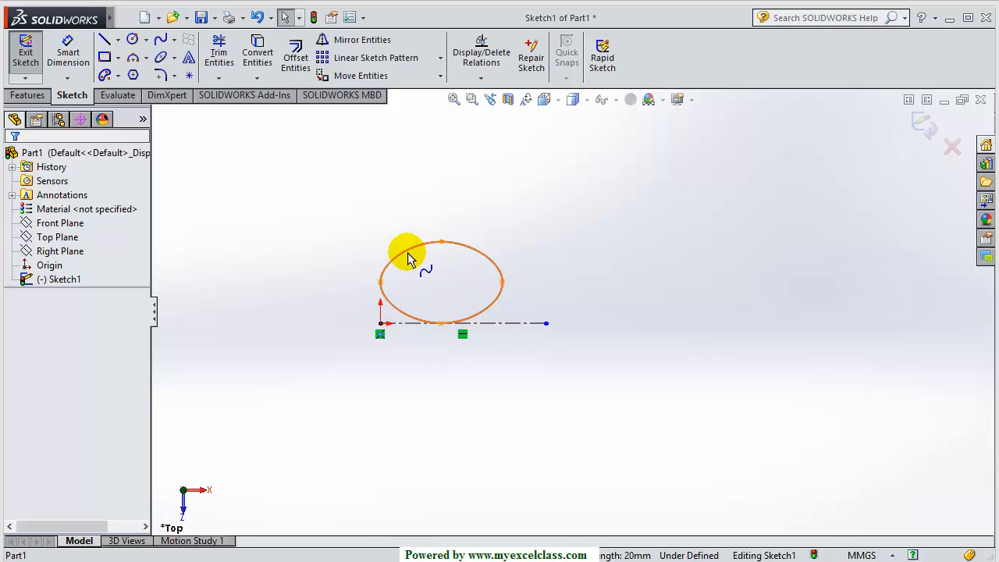
Drag the spline's top point down to reshape it into a bell
click(441, 243)
drag(441, 243, 434, 262)
key(Escape)
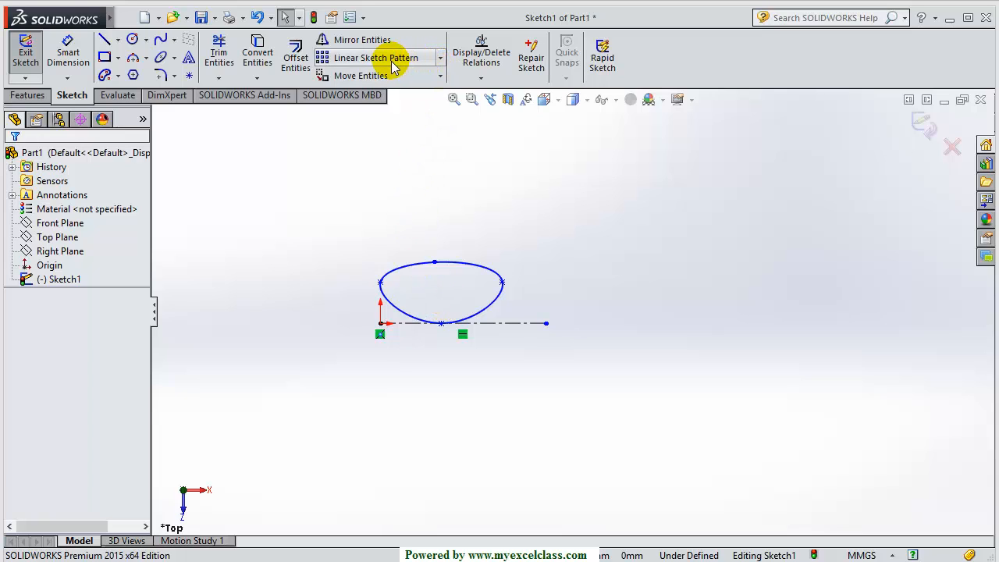
Start a Linear Sketch Pattern and set Direction 1 to 50 mm, 5 instances, 15°
click(442, 60)
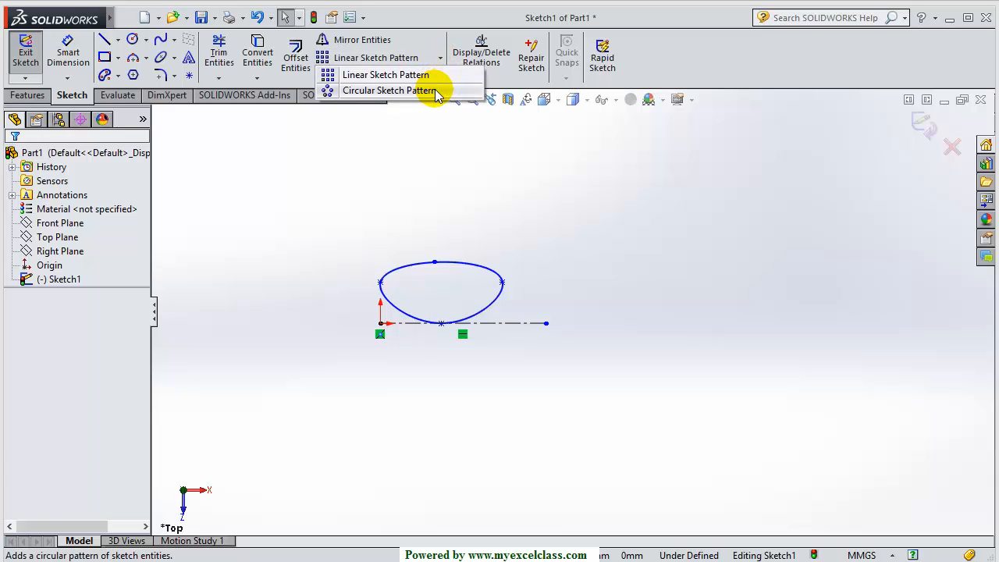
click(398, 75)
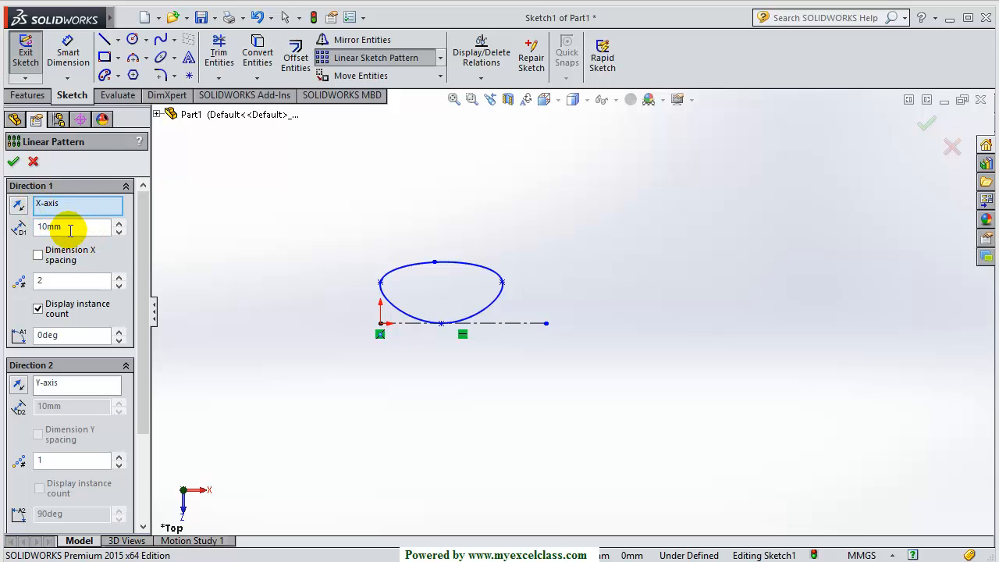
drag(71, 230, 39, 231)
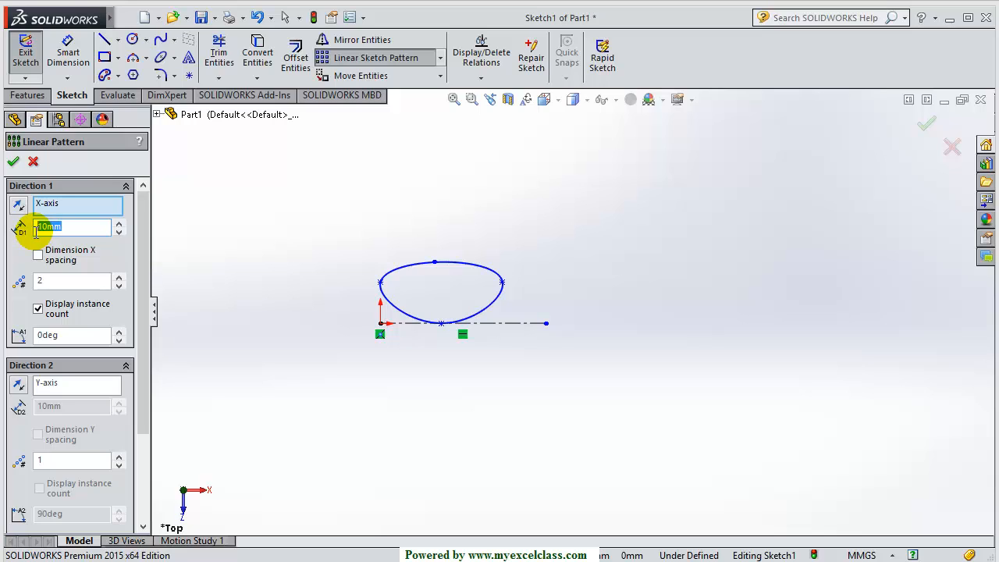
text(5)
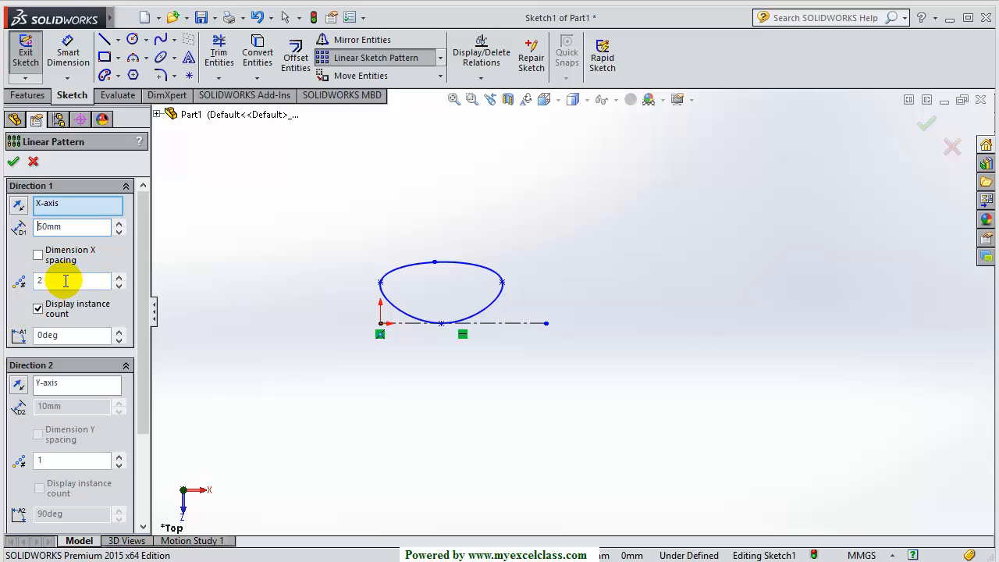
double_click(36, 281)
text(5)
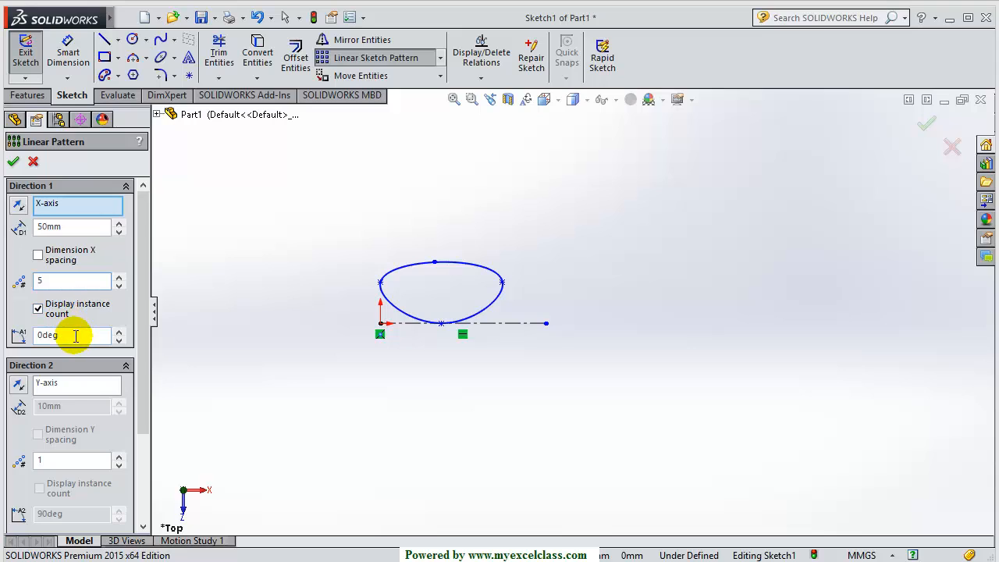
drag(145, 276, 143, 394)
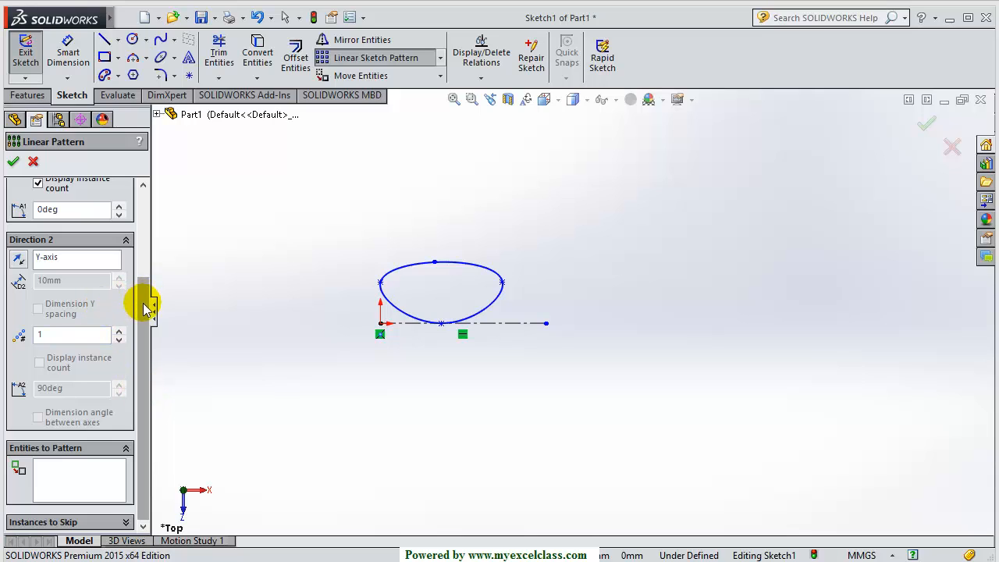
drag(145, 301, 138, 257)
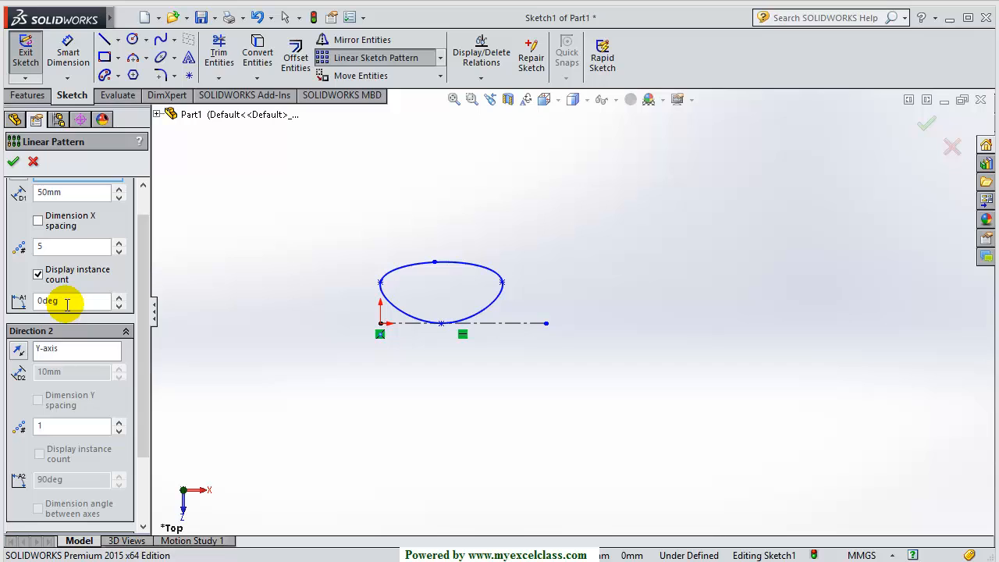
drag(67, 305, 31, 316)
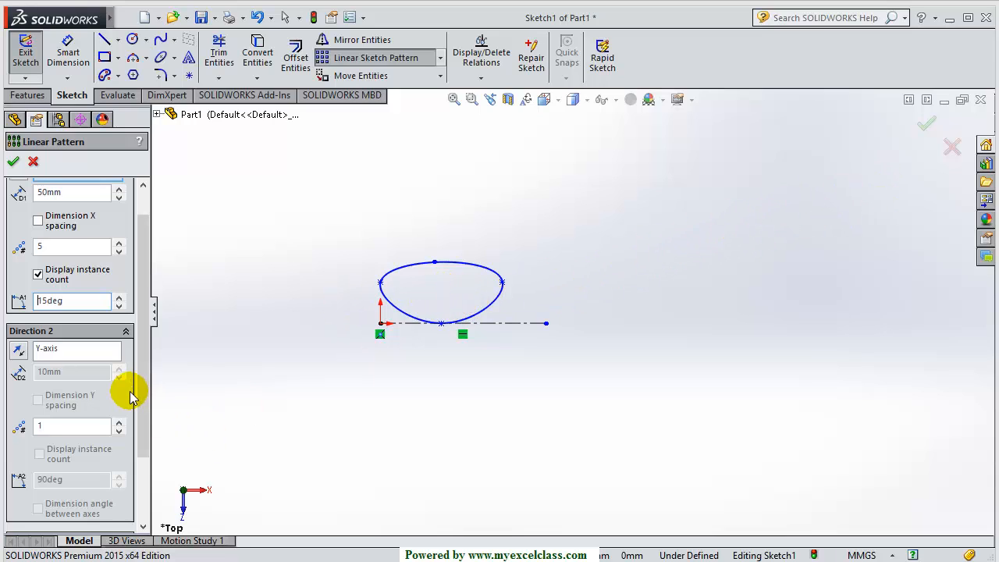
Set Direction 2 to 3 instances spaced 40 mm apart
scroll(132, 383, down, 3)
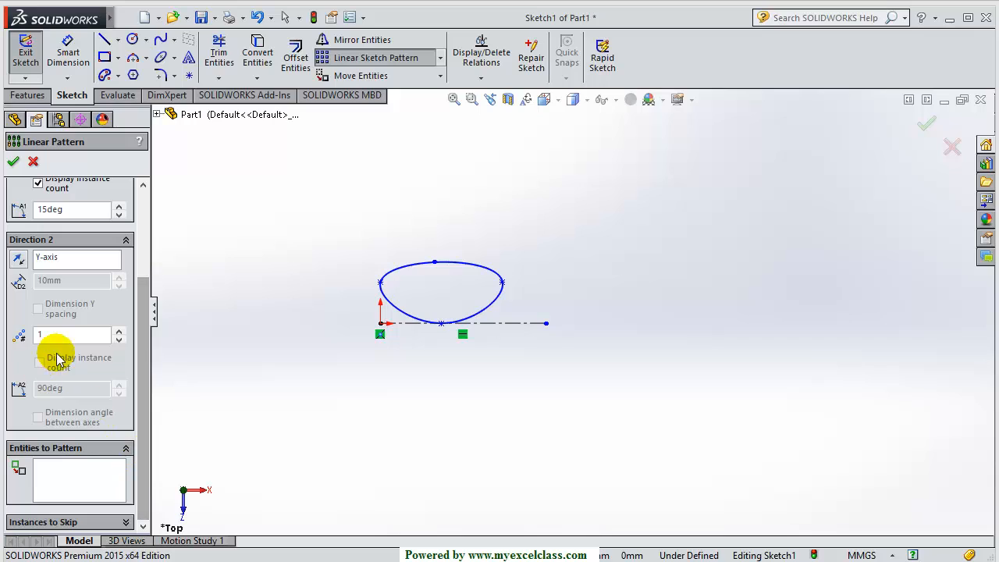
double_click(40, 334)
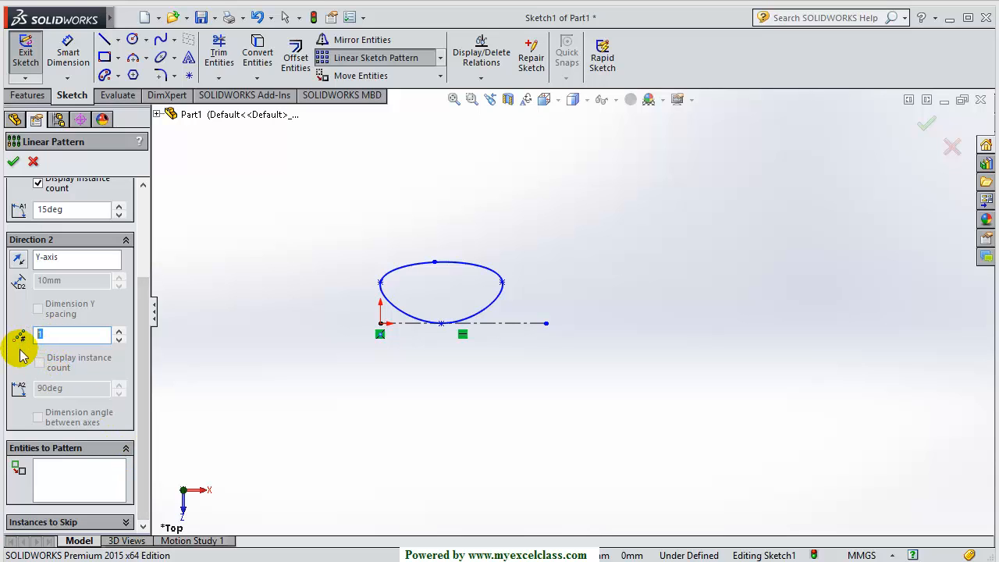
text(3)
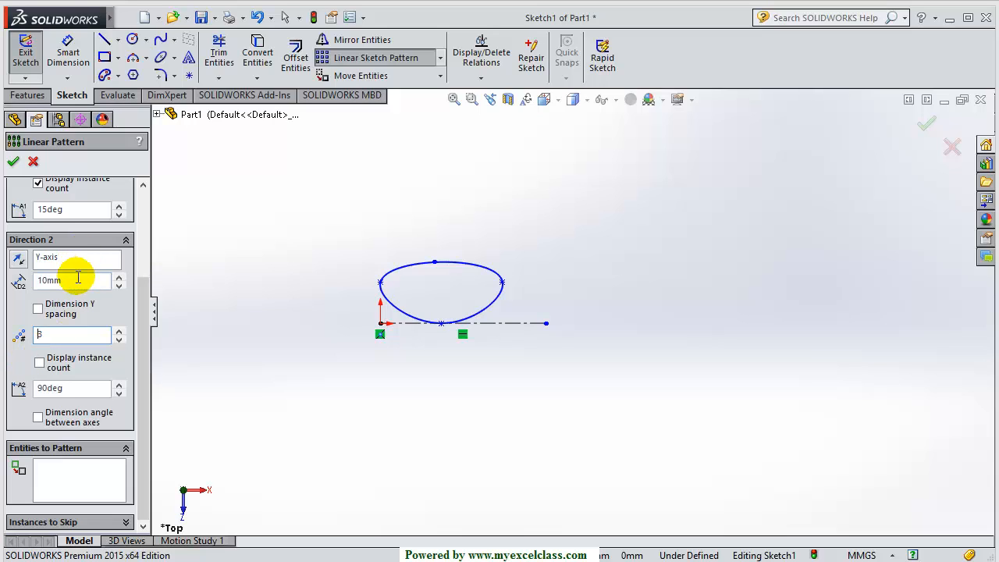
drag(76, 286, 36, 292)
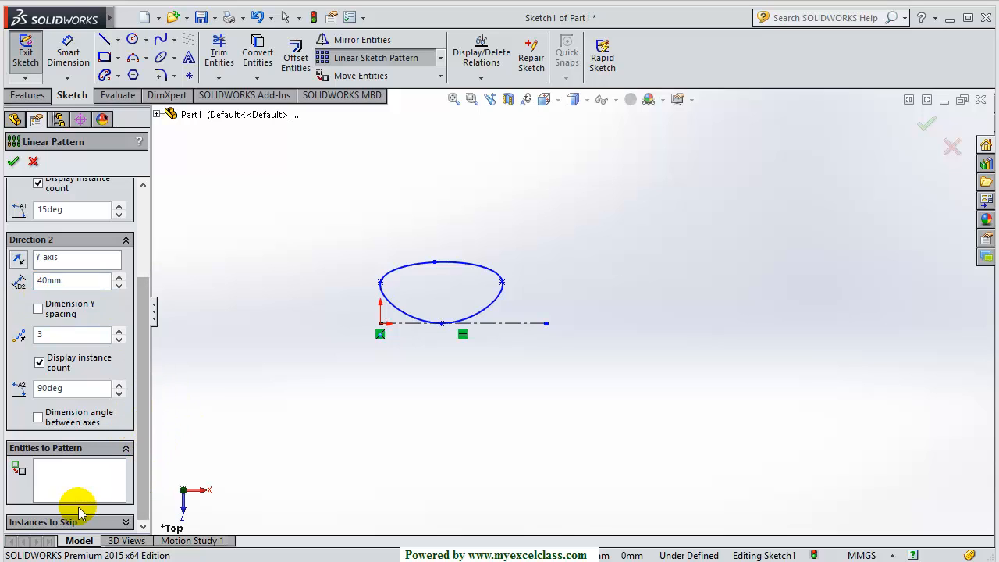
Select the bell spline as the entity to pattern and check the preview
click(63, 481)
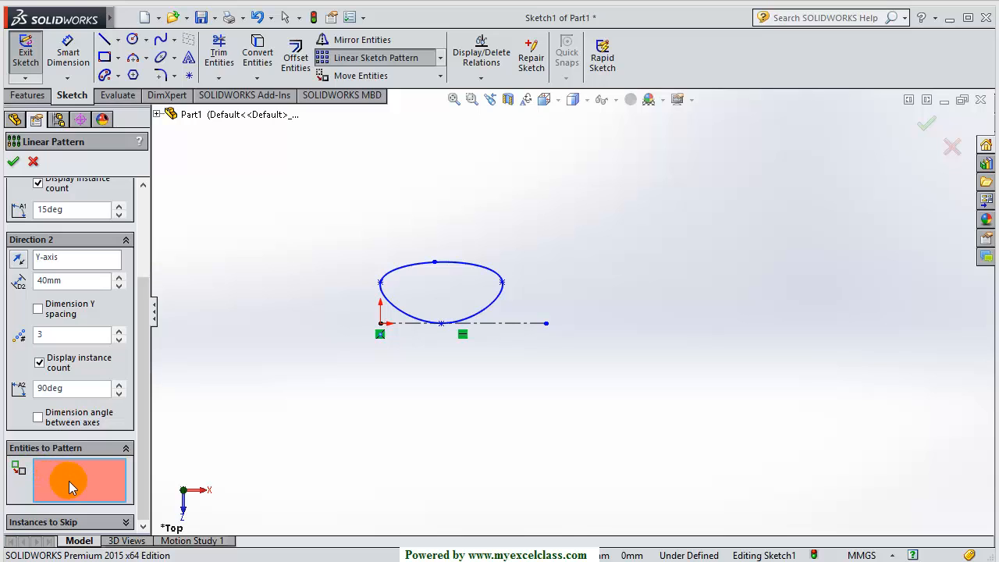
click(406, 315)
scroll(392, 395, up, 2)
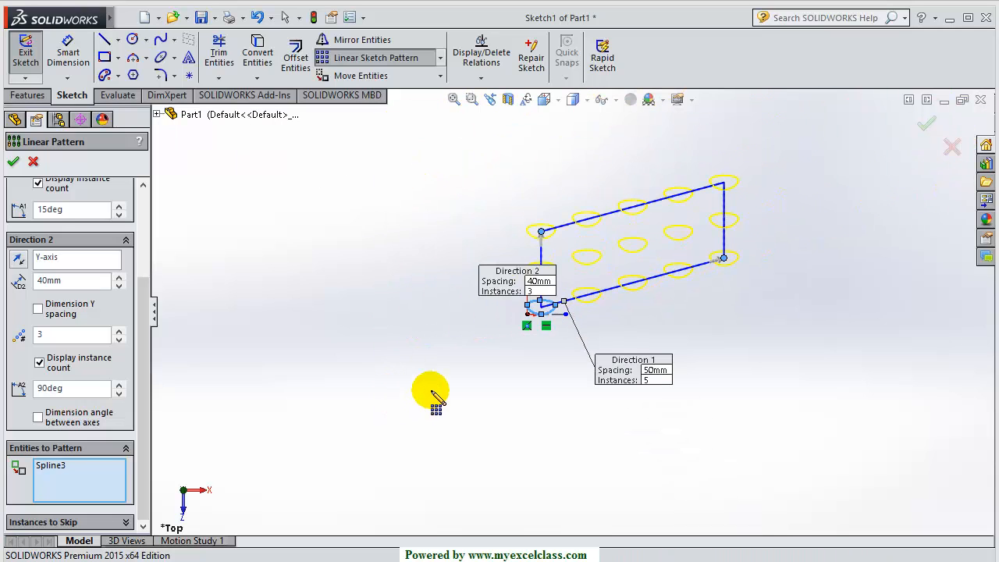
scroll(758, 239, down, 3)
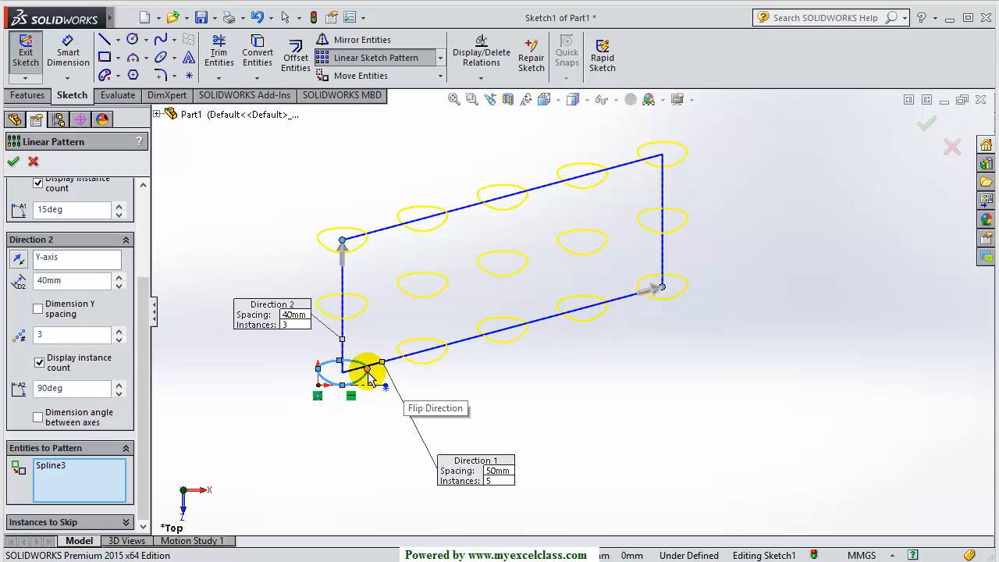
scroll(429, 373, down, 2)
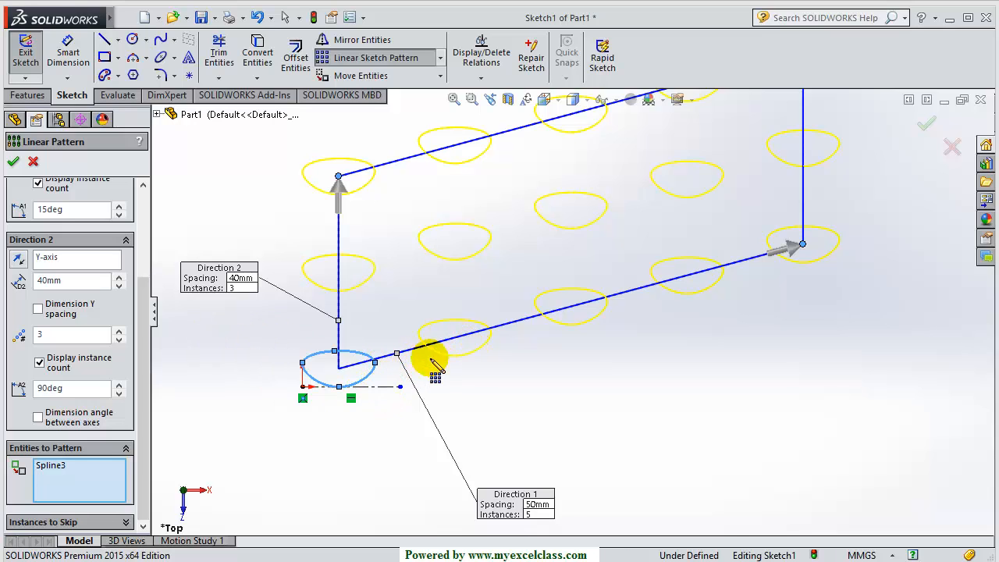
scroll(425, 355, up, 2)
scroll(495, 341, down, 1)
scroll(497, 341, down, 1)
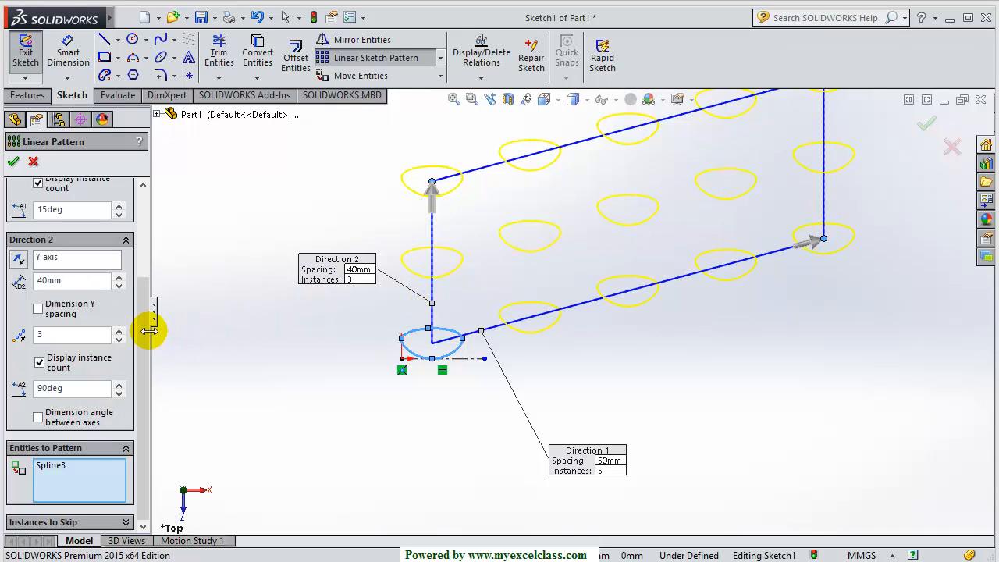
drag(147, 320, 150, 263)
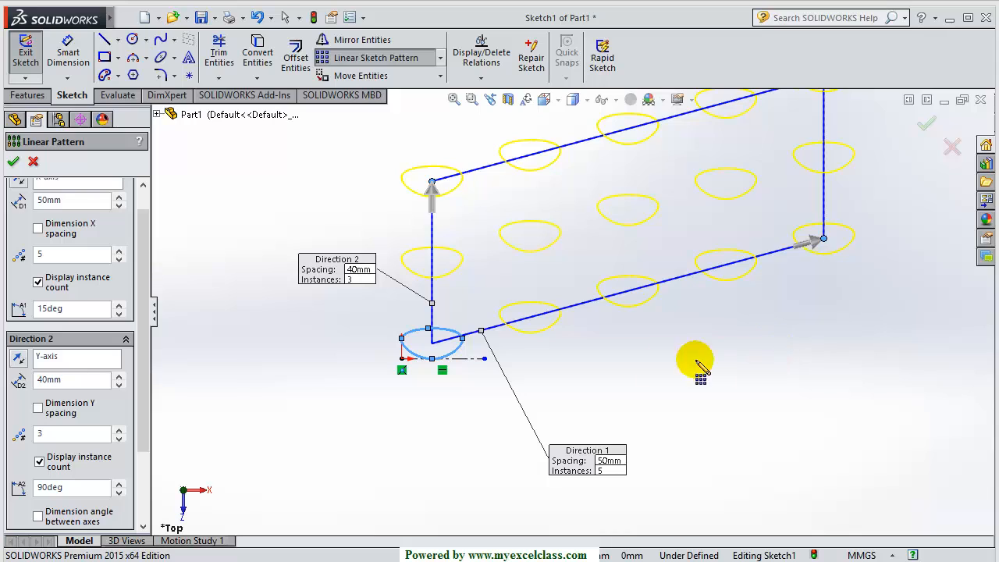
Re-enter the first-direction angle as 15° and apply it
drag(78, 309, 24, 316)
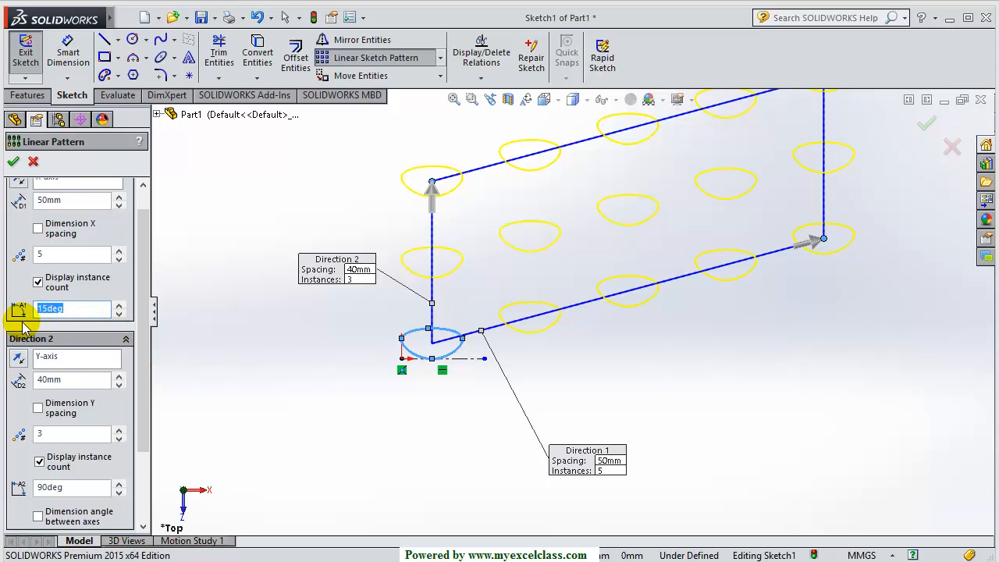
text(0)
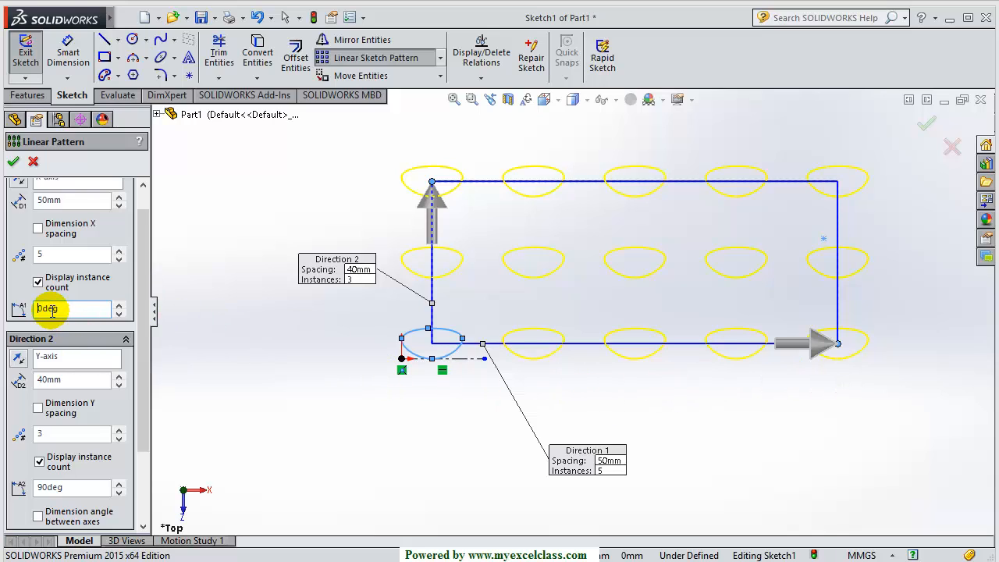
drag(63, 312, 28, 316)
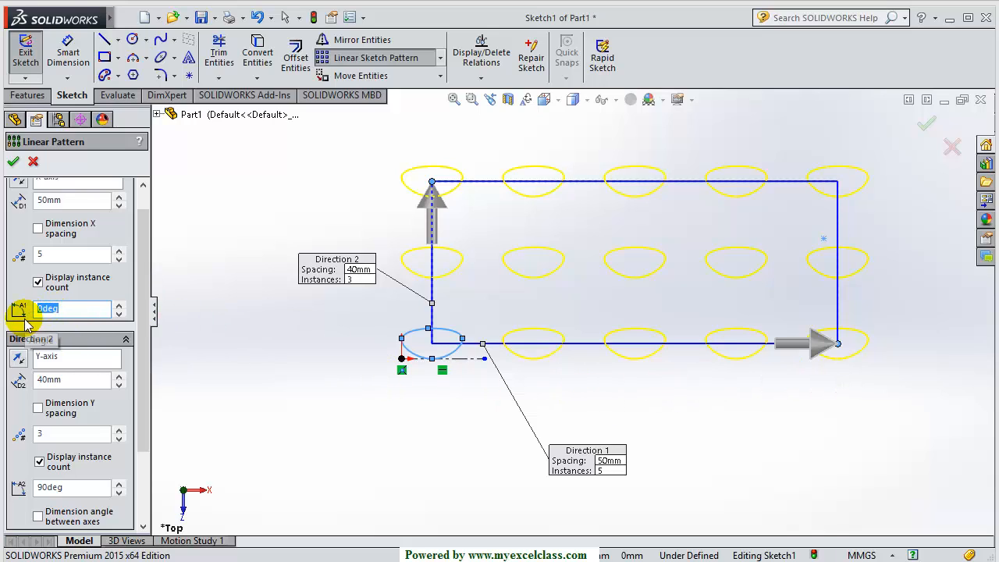
text(15)
key(Return)
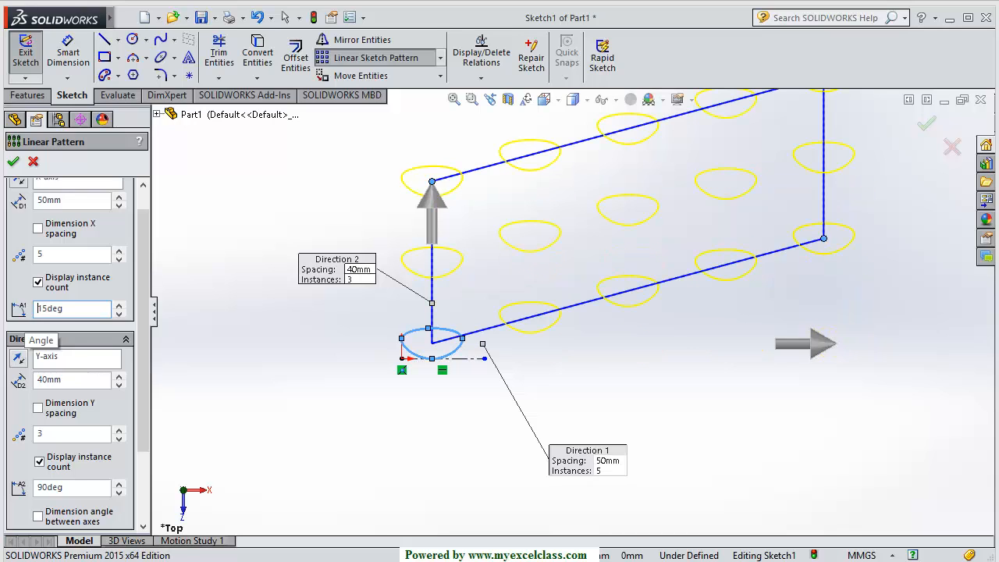
Accept the linear pattern to create the tilted 5-by-3 egg grid
click(14, 164)
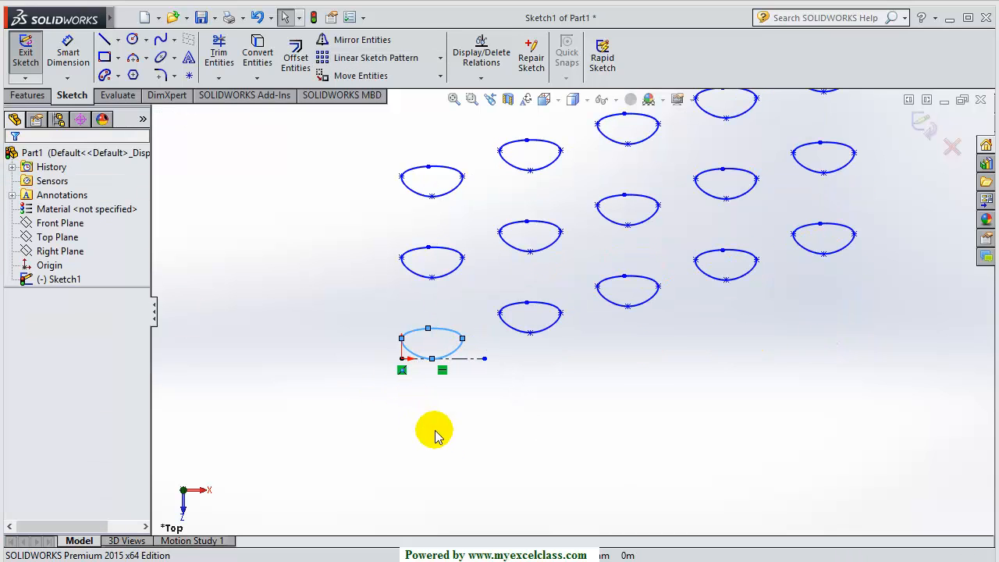
scroll(508, 417, up, 3)
scroll(676, 234, down, 1)
scroll(664, 383, down, 3)
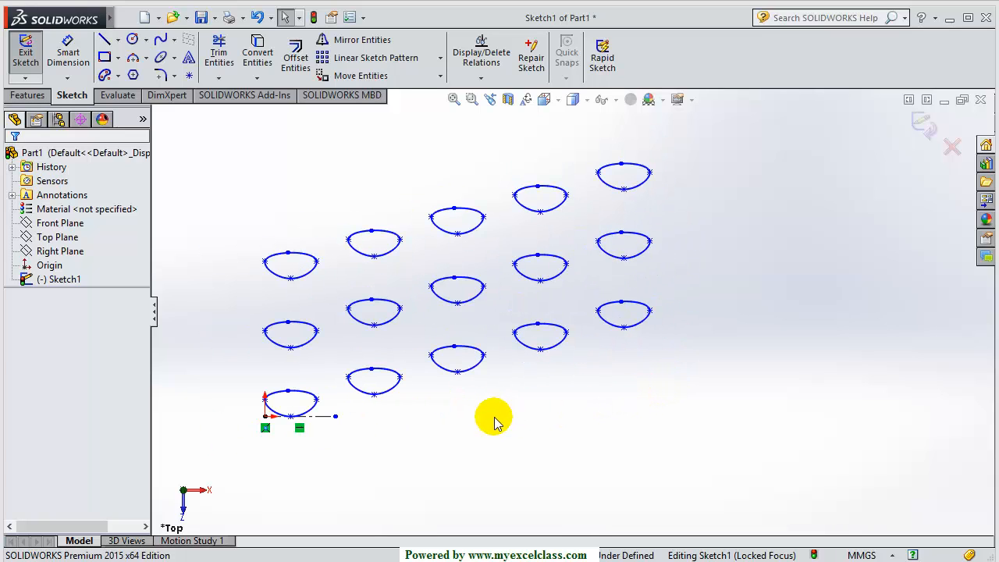
scroll(494, 421, up, 1)
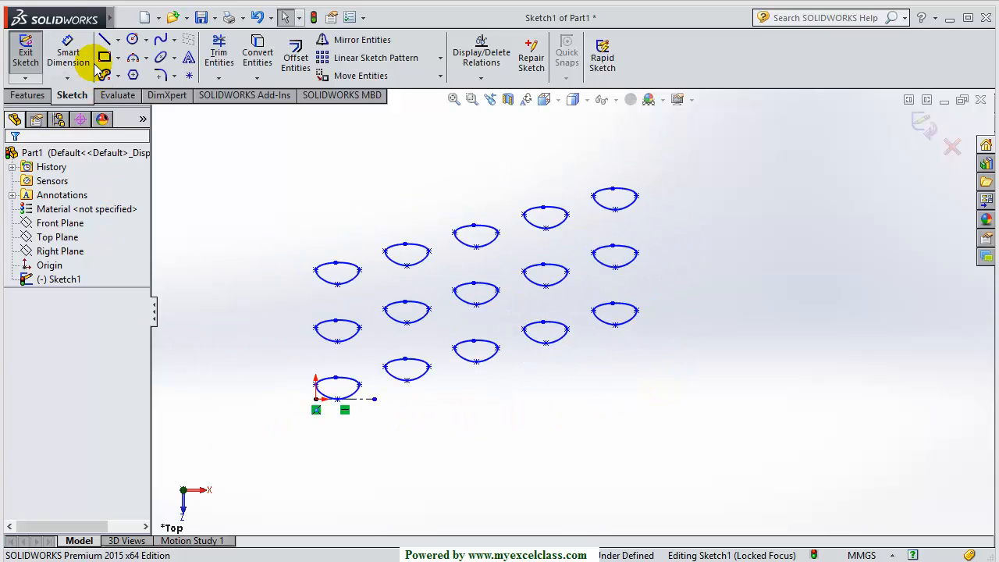
Dimension the vertical gap between the two lower left-column ellipses at 40 mm
click(56, 54)
scroll(332, 365, down, 3)
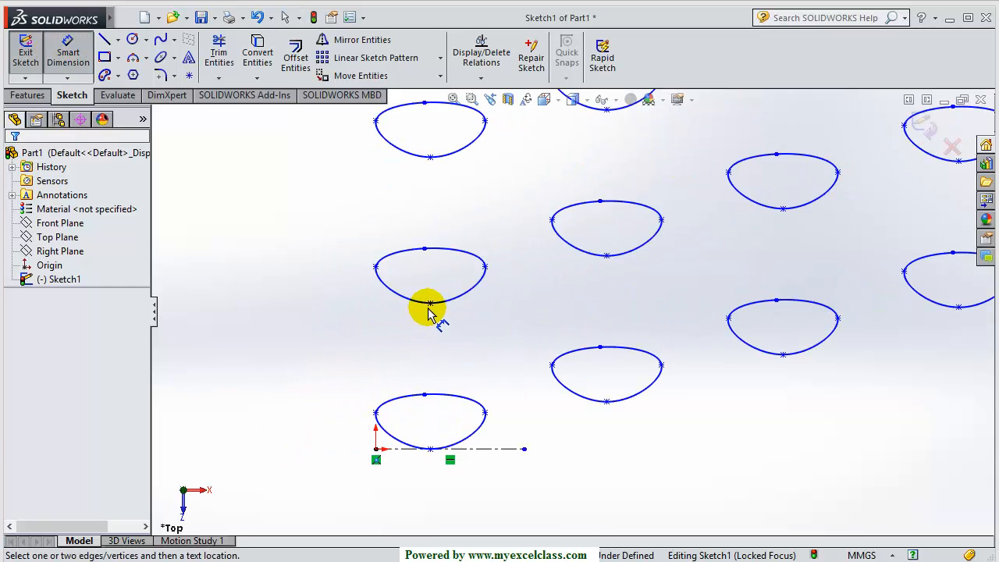
click(430, 450)
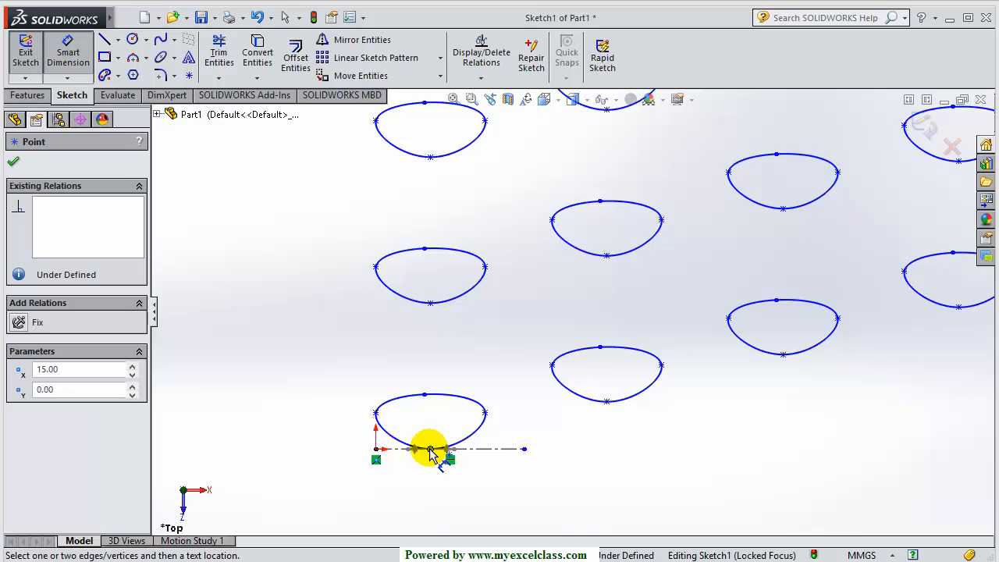
click(430, 303)
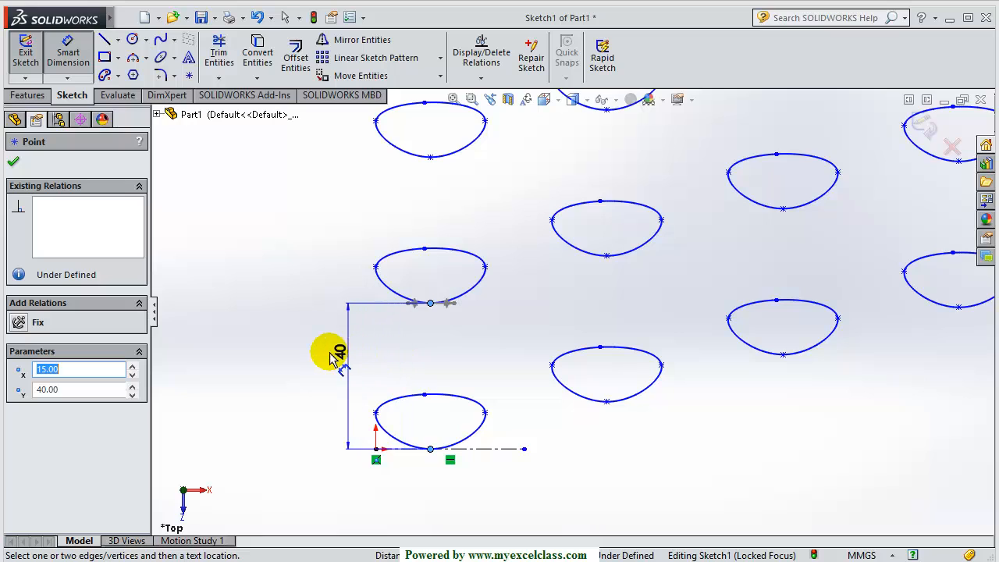
click(323, 353)
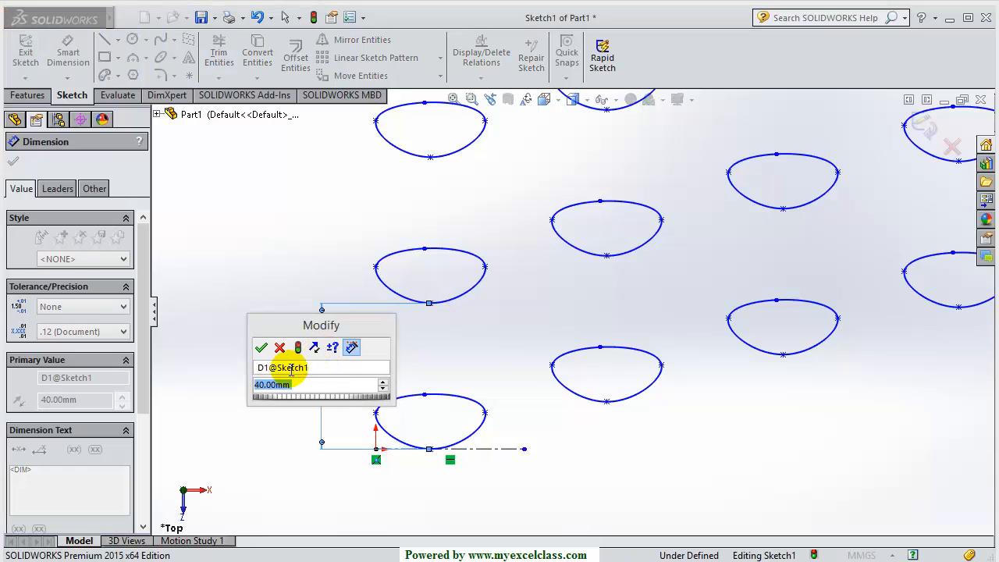
click(260, 347)
click(241, 307)
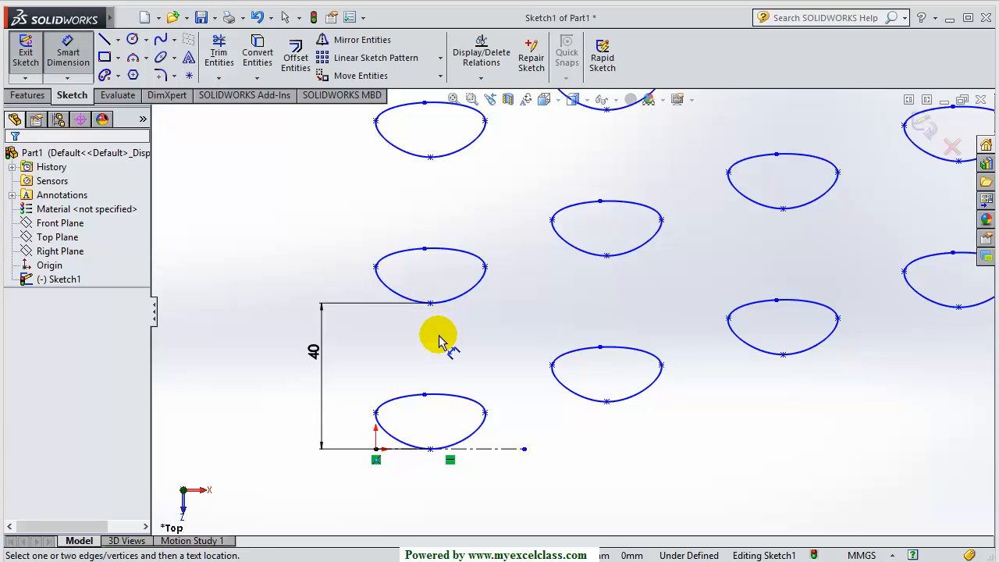
click(313, 352)
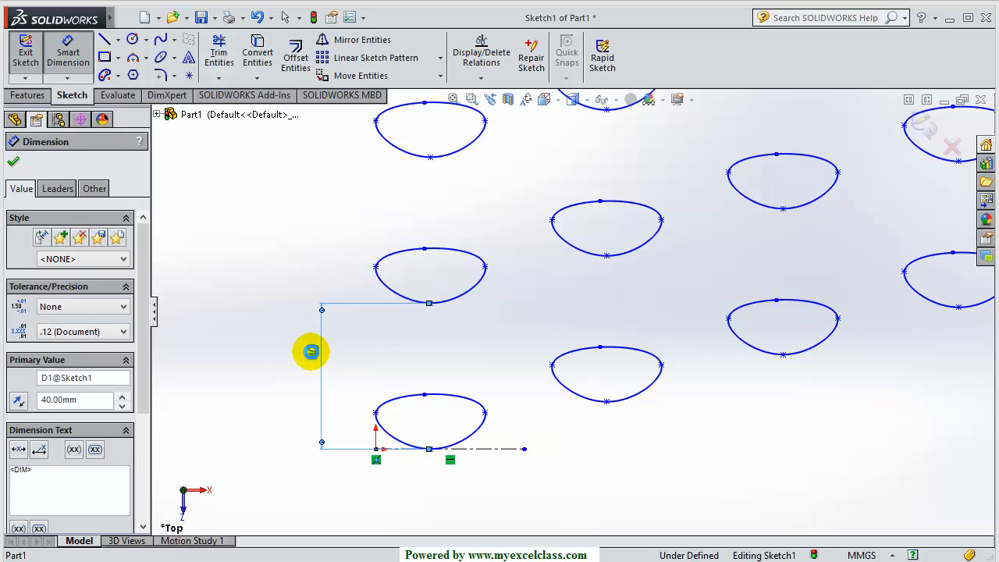
double_click(311, 352)
text(30)
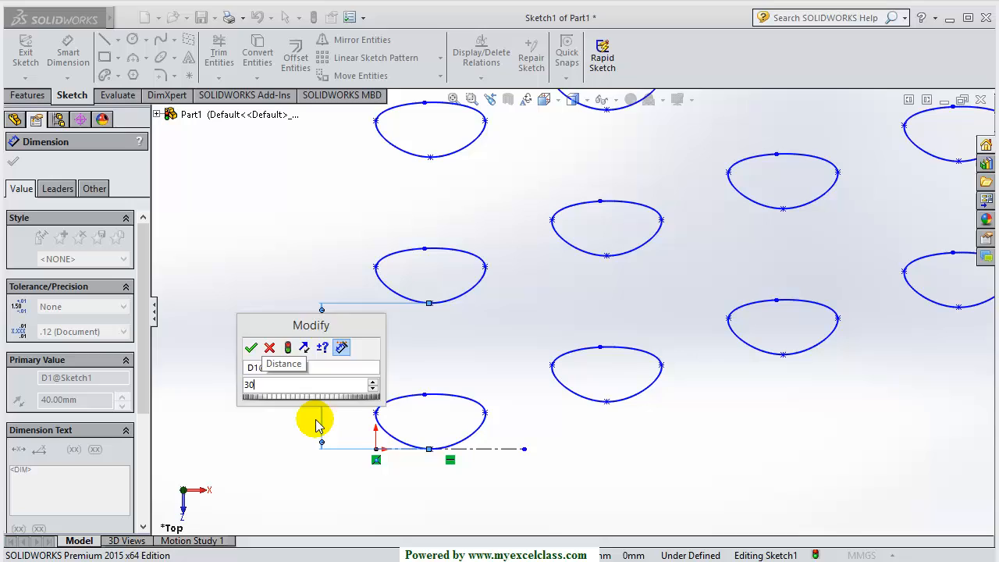
key(Return)
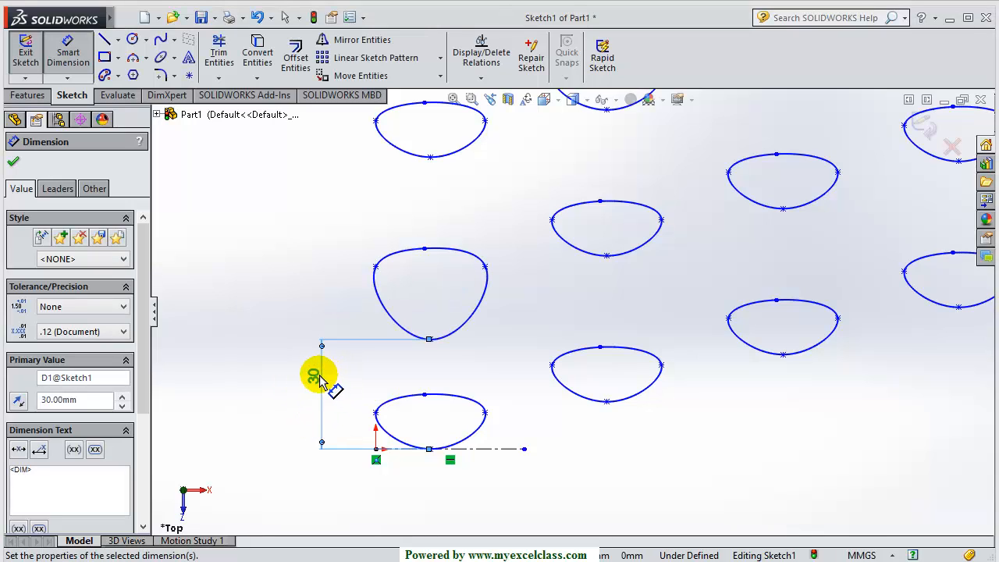
key(Delete)
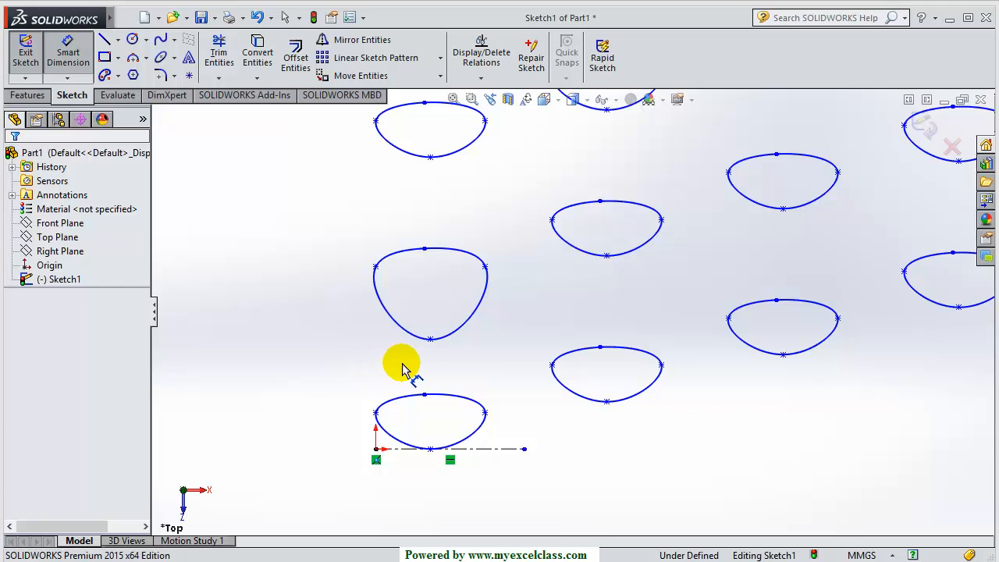
key(ctrl+z)
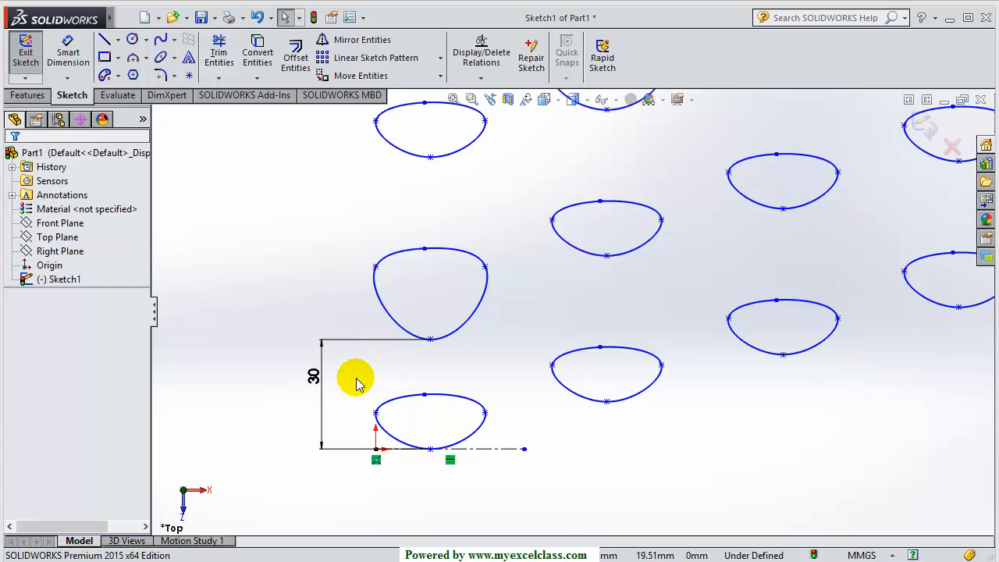
key(ctrl+z)
scroll(357, 376, up, 3)
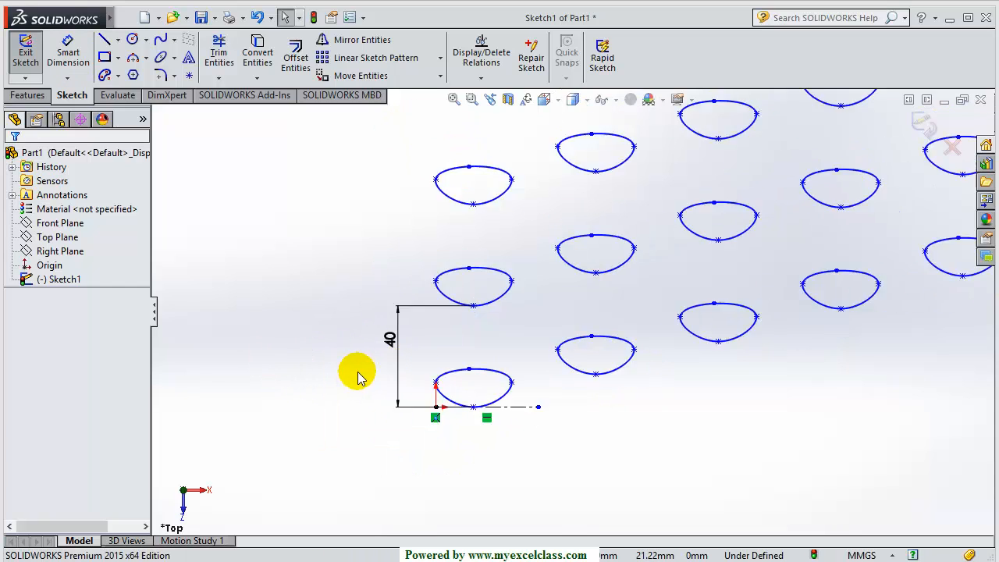
scroll(508, 273, down, 3)
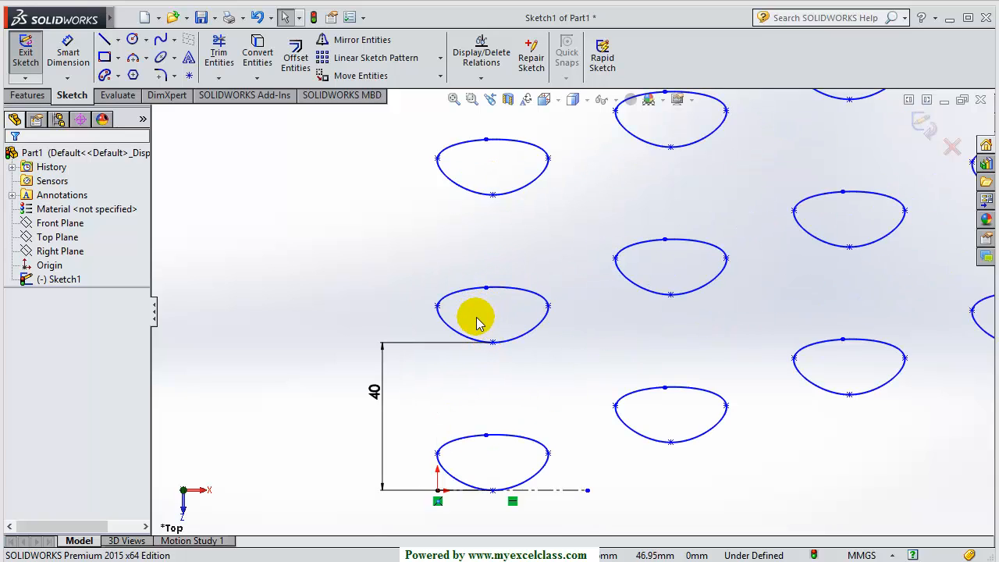
Delete the 40 mm spacing dimension, then re-dimension the ellipse to the construction line
click(375, 392)
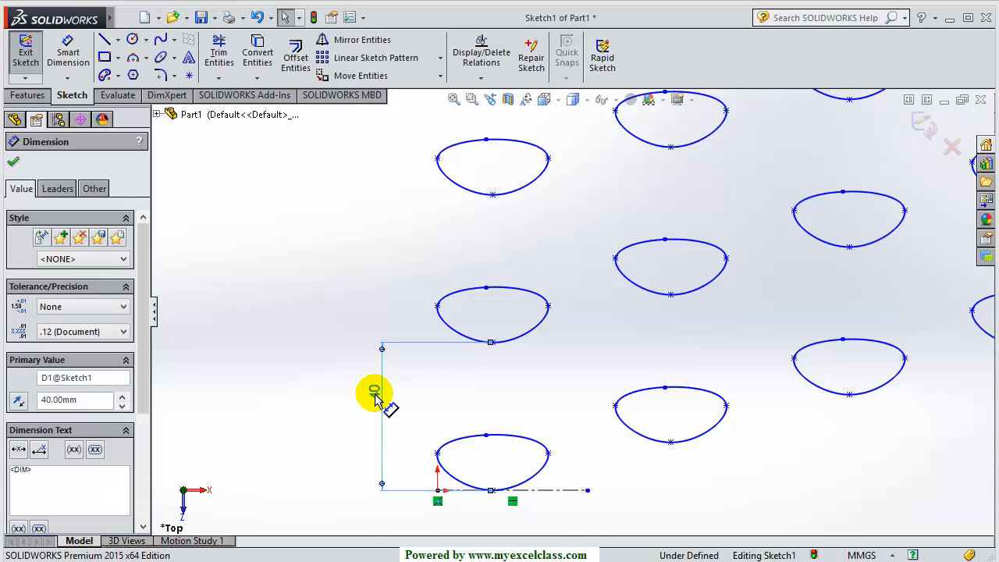
key(Delete)
click(71, 79)
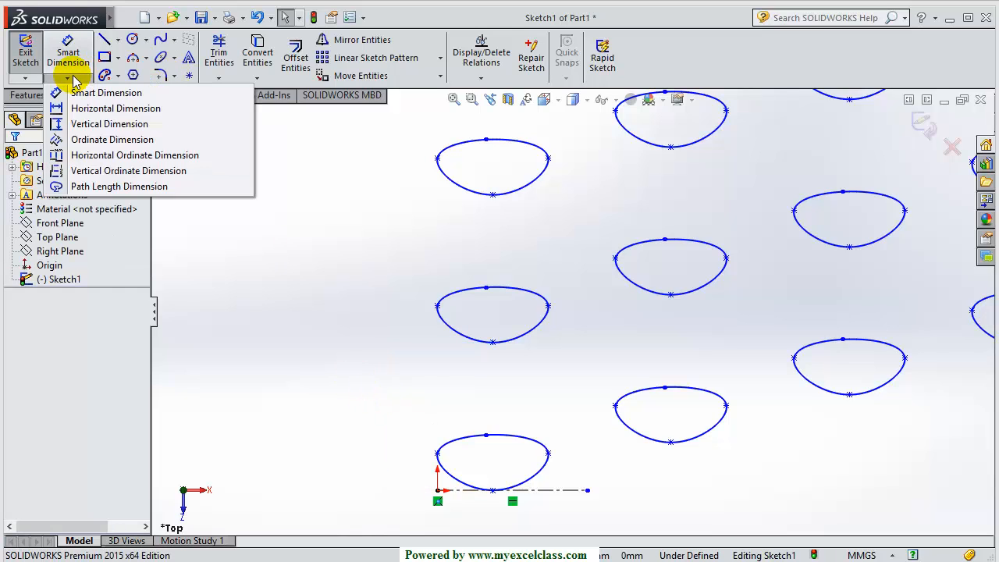
click(66, 47)
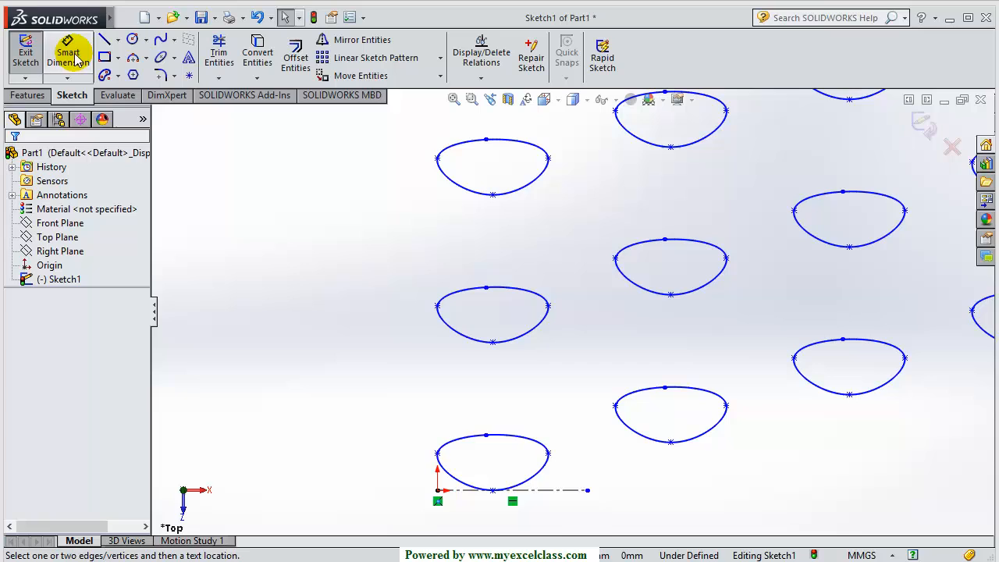
click(493, 343)
click(493, 491)
click(412, 408)
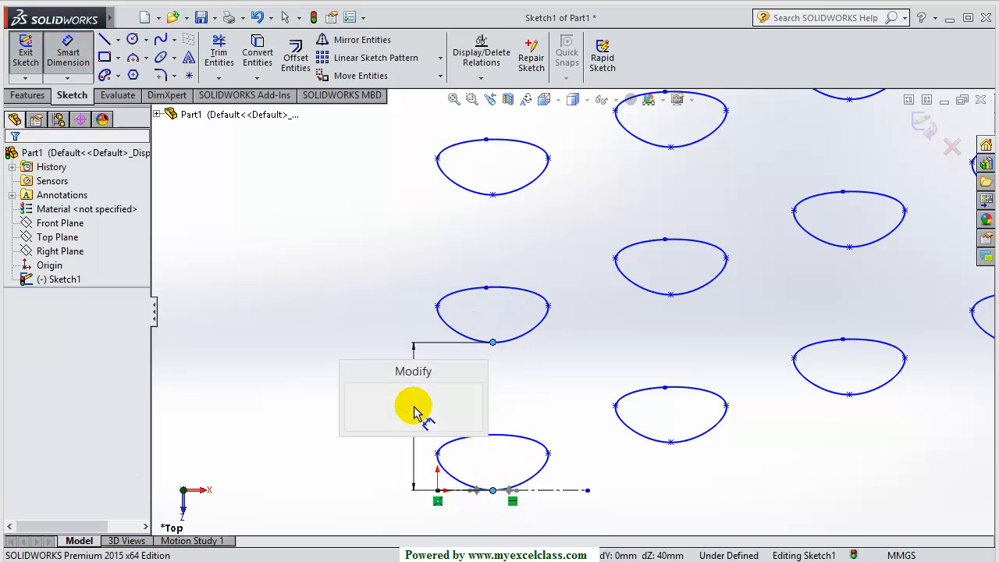
Try 30 mm, revert to 40 mm, then delete the spacing dimension
text(30)
key(Return)
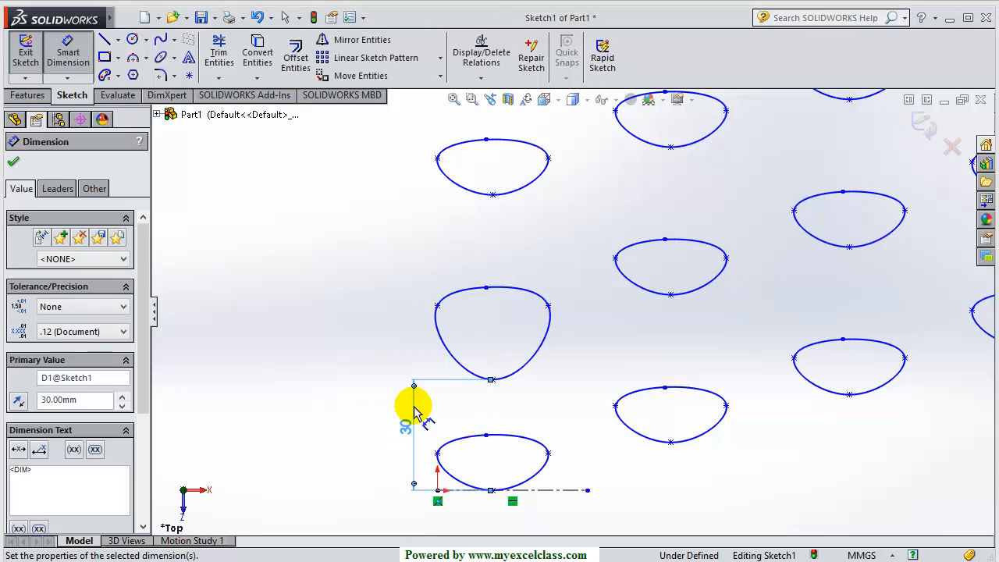
key(Escape)
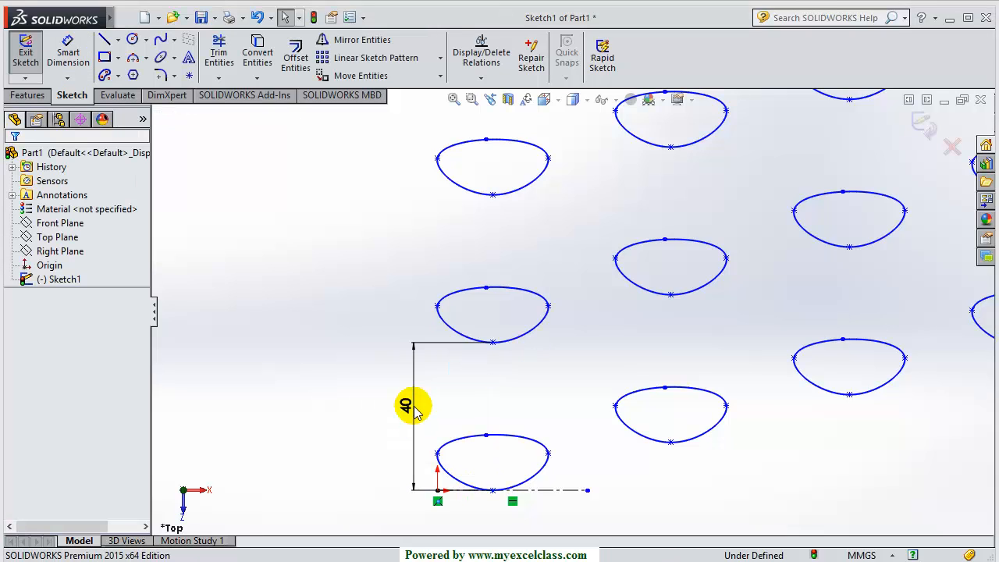
click(406, 405)
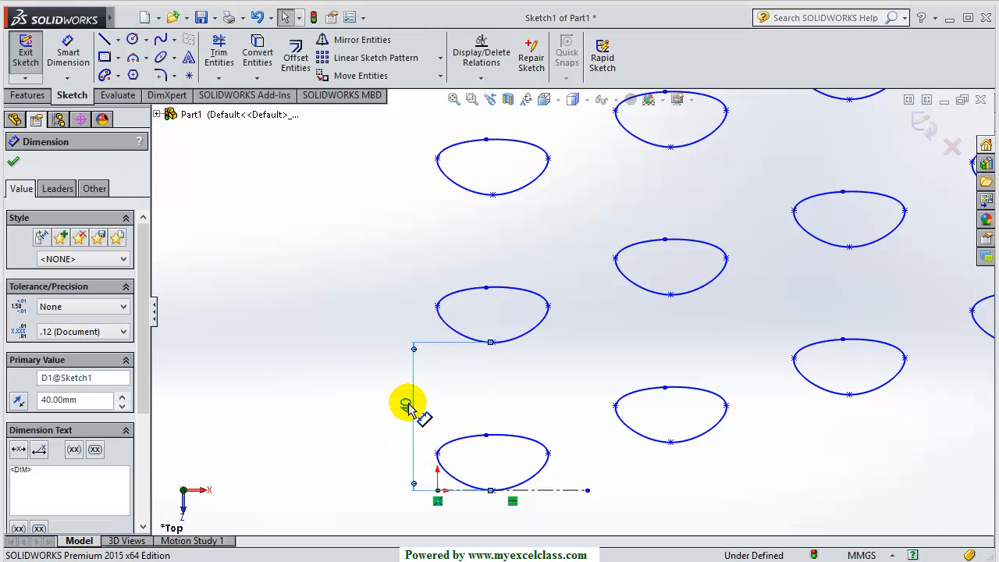
key(Delete)
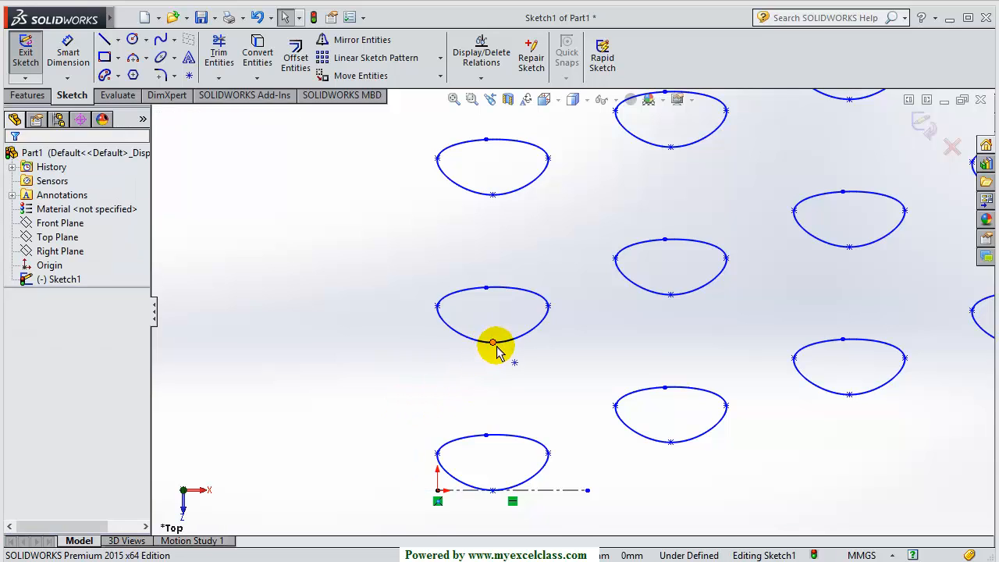
scroll(493, 328, down, 2)
scroll(544, 358, down, 2)
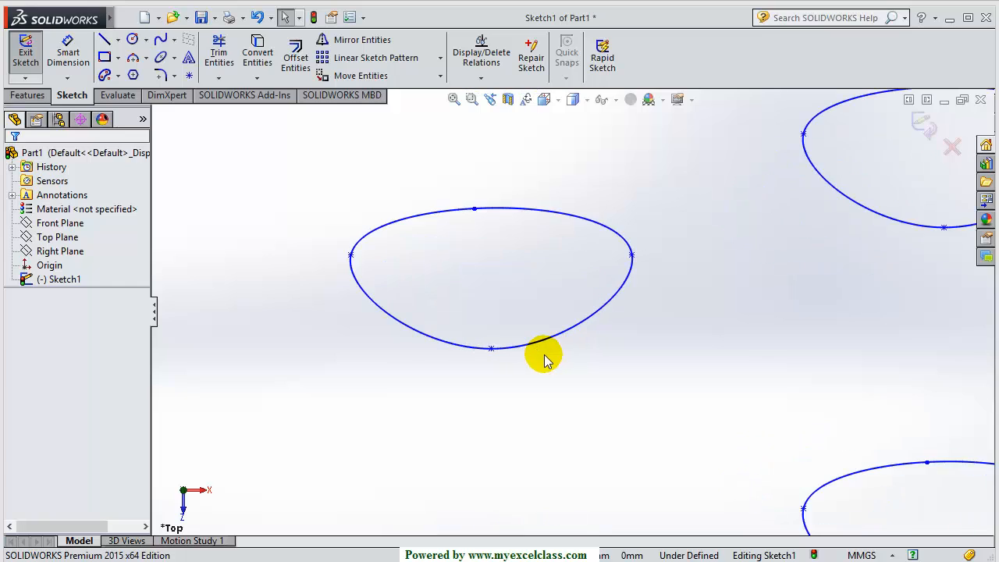
scroll(530, 363, up, 2)
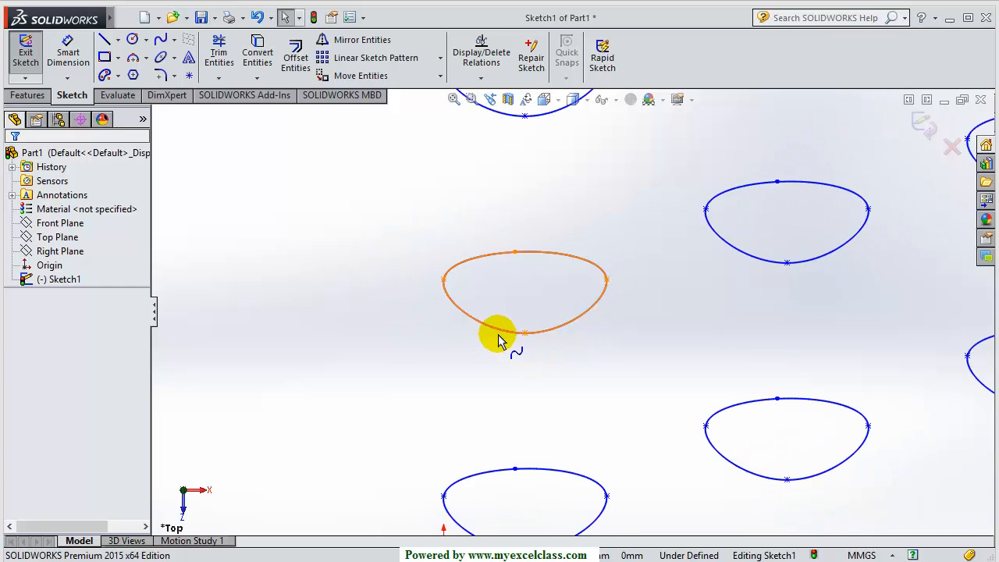
scroll(369, 263, up, 4)
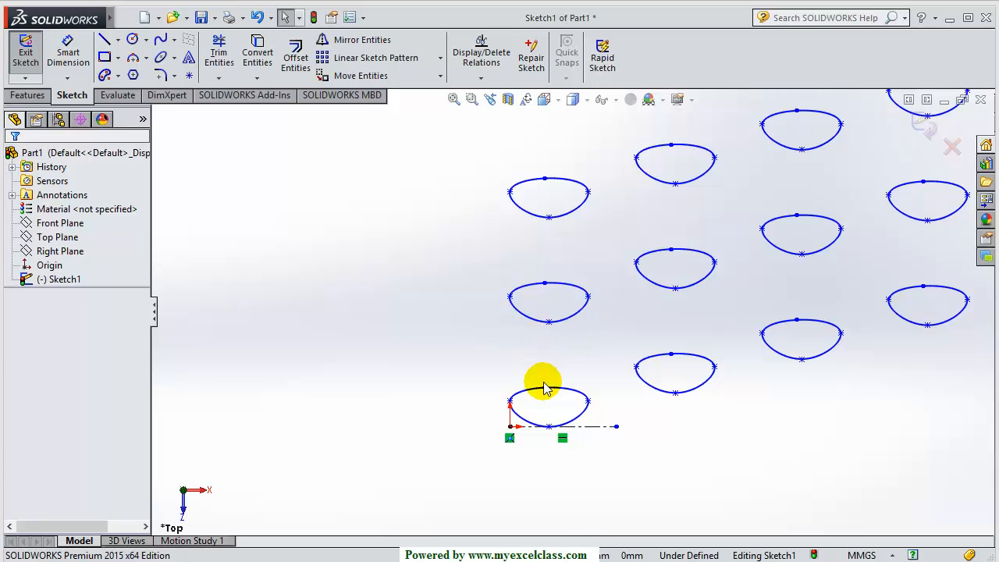
Draw a small corner rectangle to the left of the ellipse grid
click(105, 57)
key(z)
drag(277, 369, 337, 397)
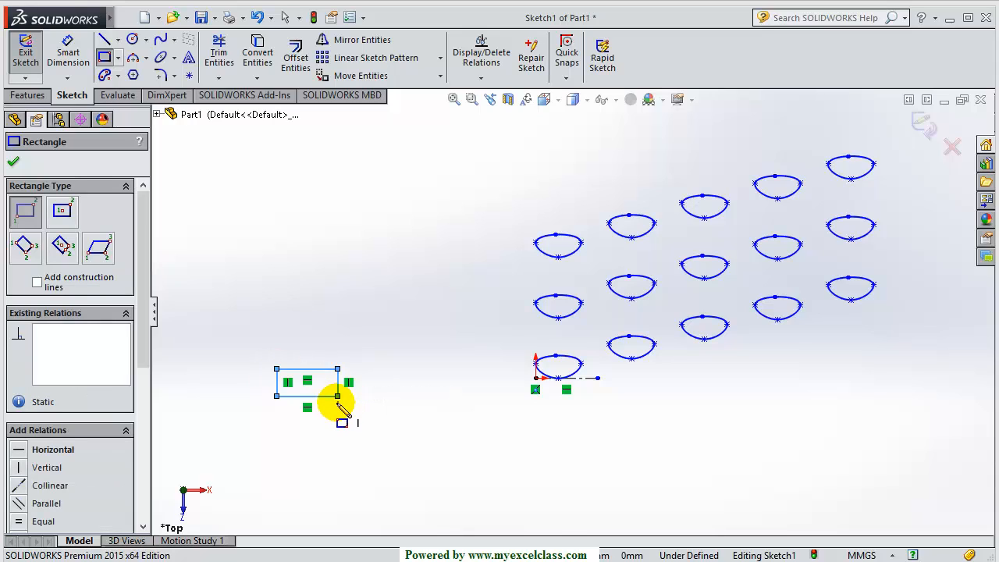
key(Escape)
Dimension the rectangle 15 mm high and 30 mm wide, then select it with its dimensions
click(69, 39)
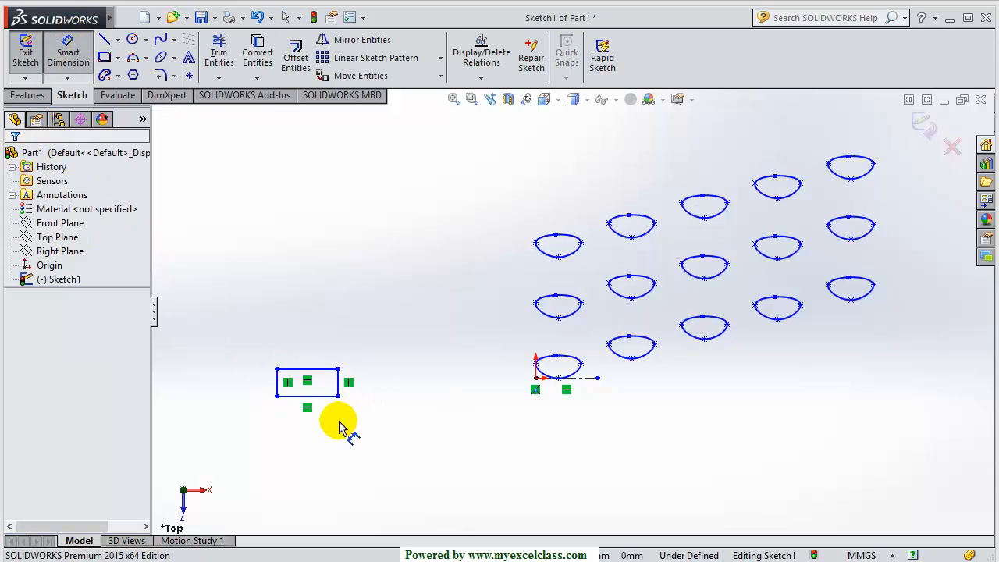
click(340, 394)
click(374, 394)
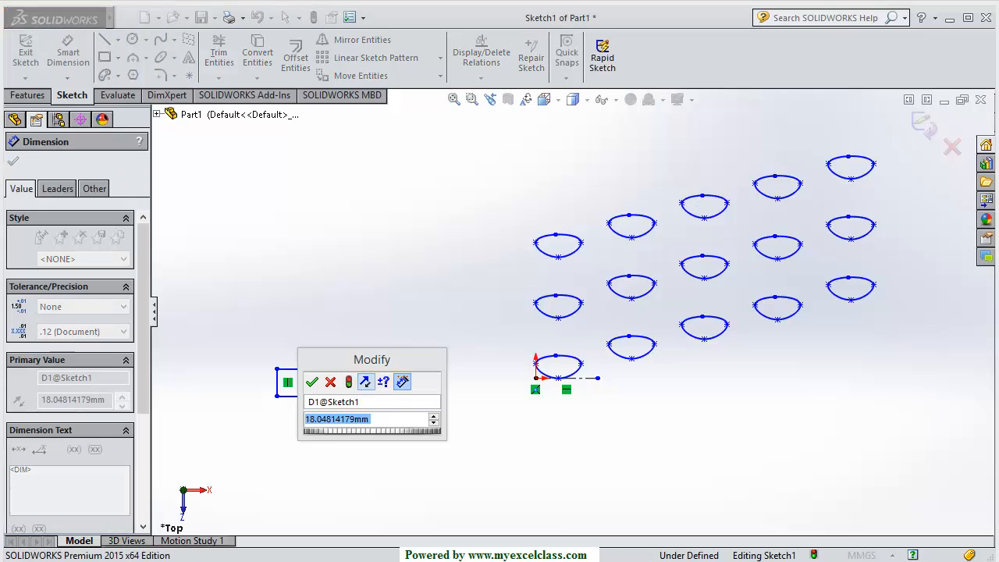
text(15)
key(Return)
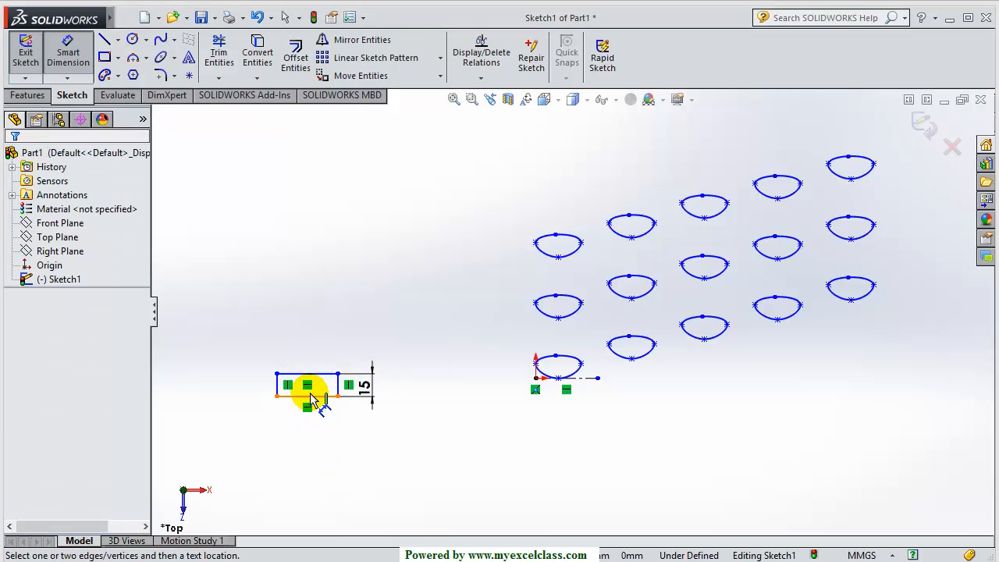
click(312, 396)
click(306, 453)
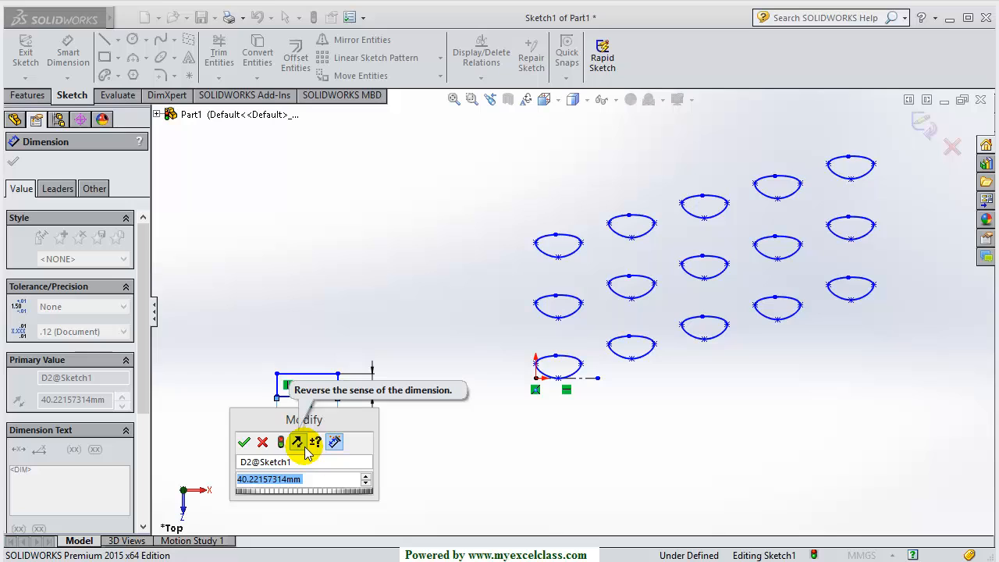
text(30)
key(Return)
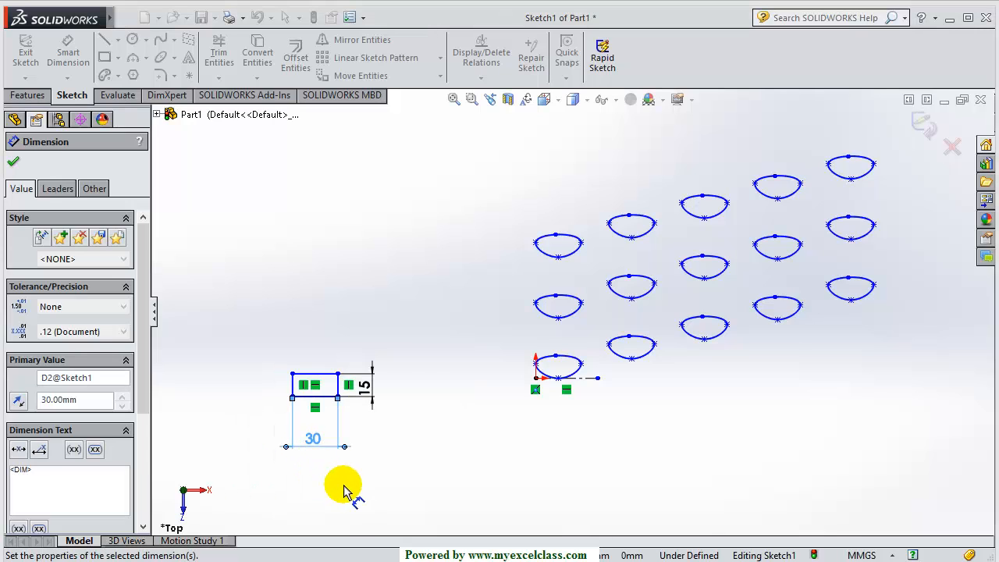
key(Escape)
drag(259, 330, 395, 462)
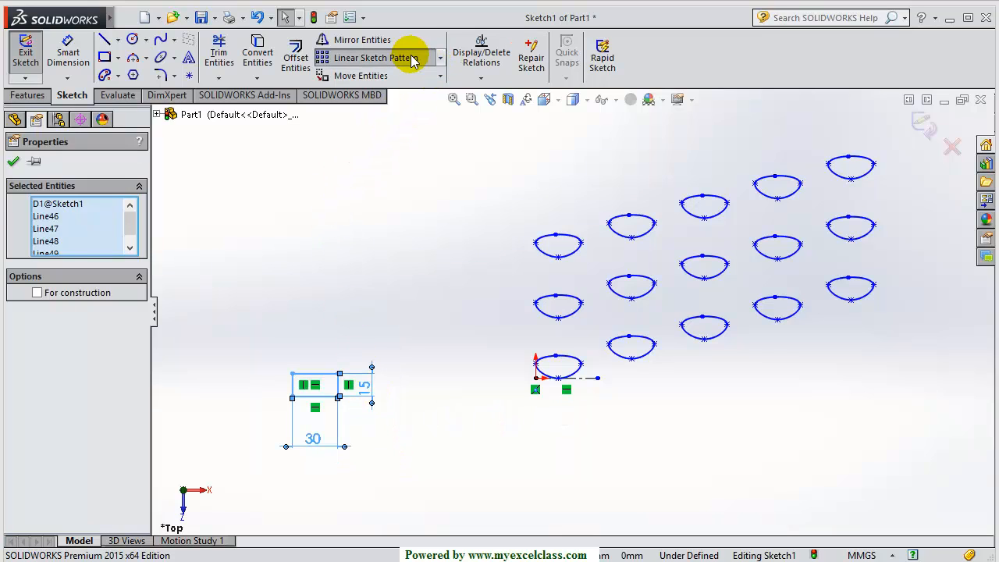
Start a Linear Sketch Pattern with 3 instances spaced 40 mm along X
click(373, 57)
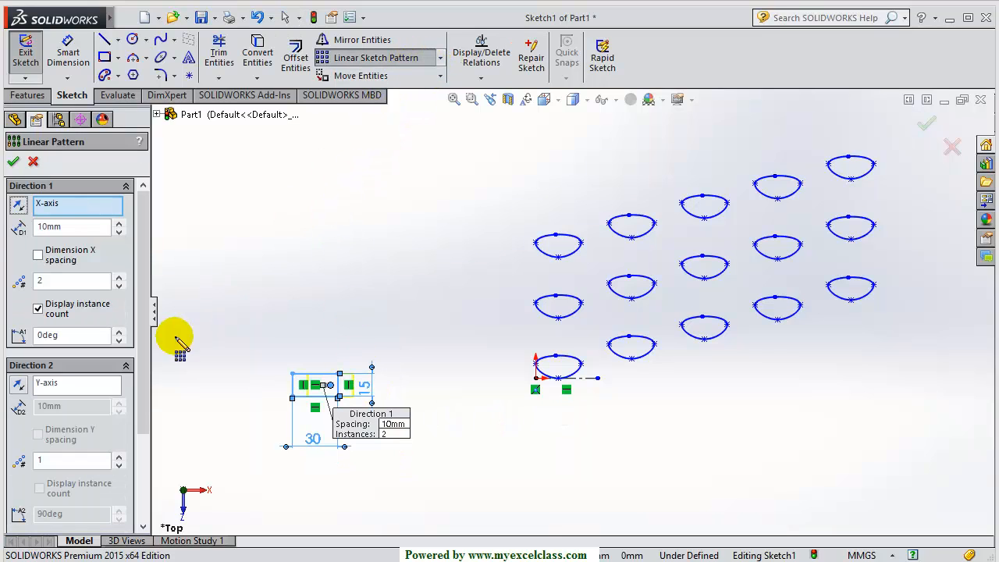
double_click(50, 226)
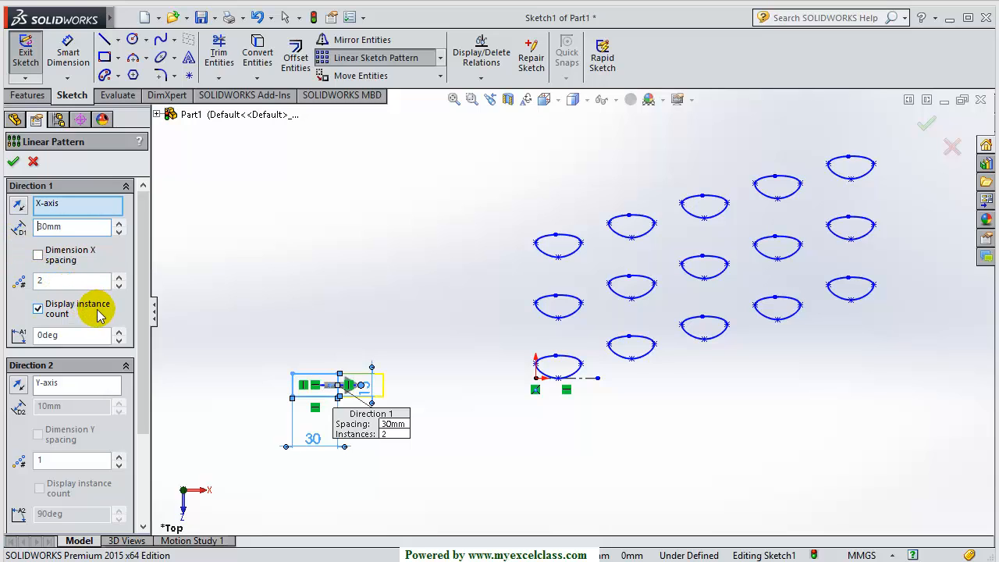
drag(51, 282, 20, 289)
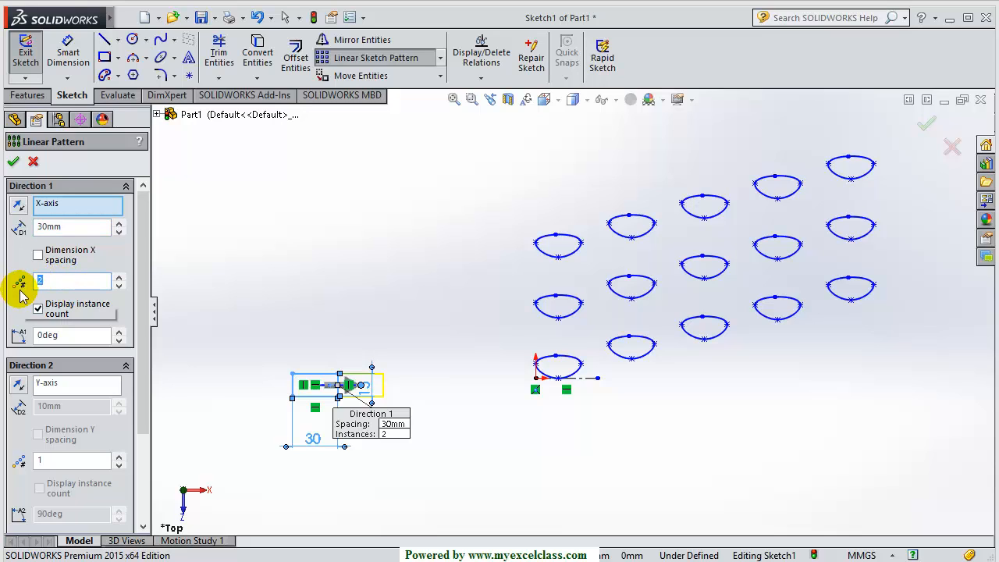
text(3)
scroll(353, 388, down, 3)
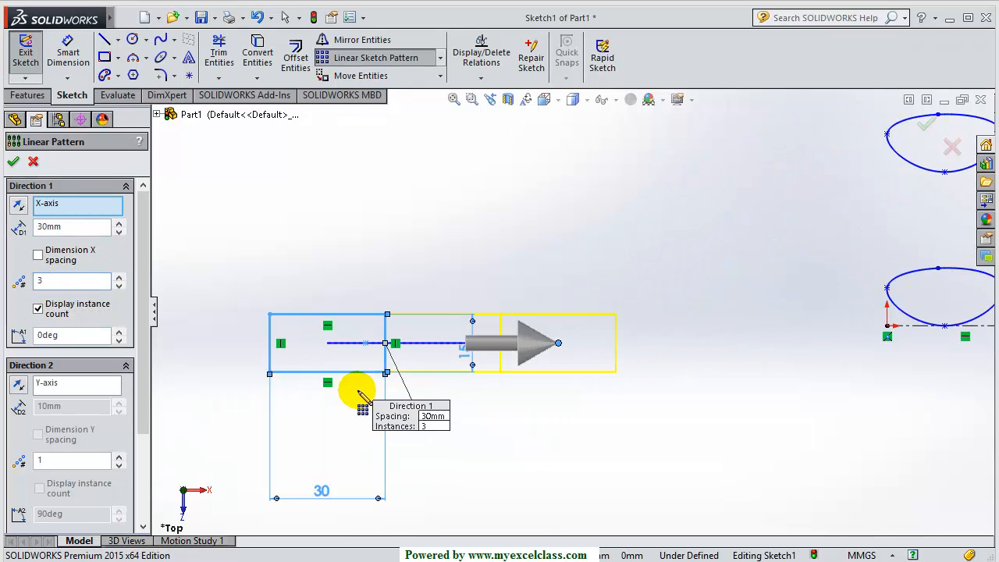
drag(78, 231, 6, 243)
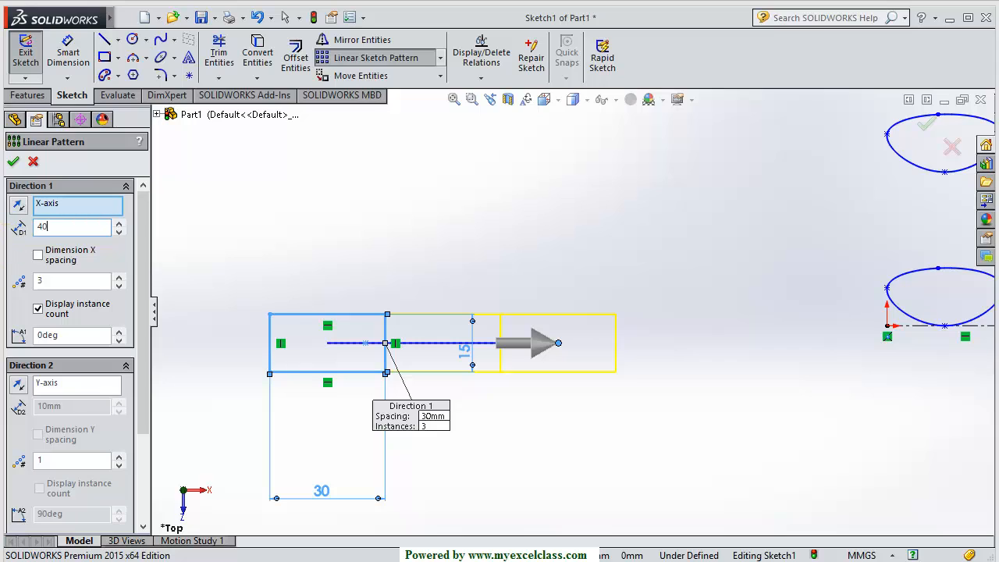
text(40)
key(Return)
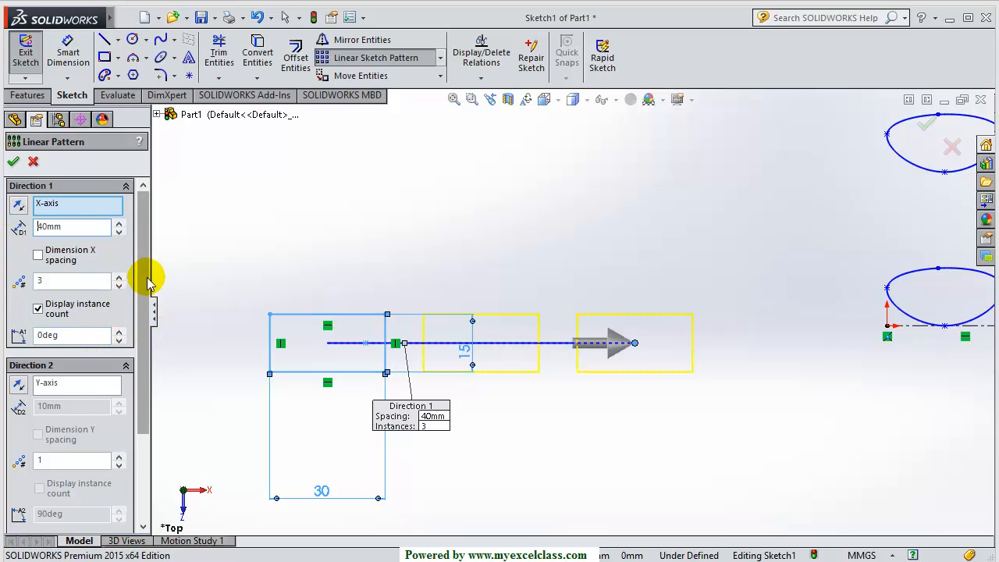
Set Direction 2 to 3 instances spaced 20 mm along Y and accept
drag(145, 281, 145, 361)
drag(47, 337, 15, 337)
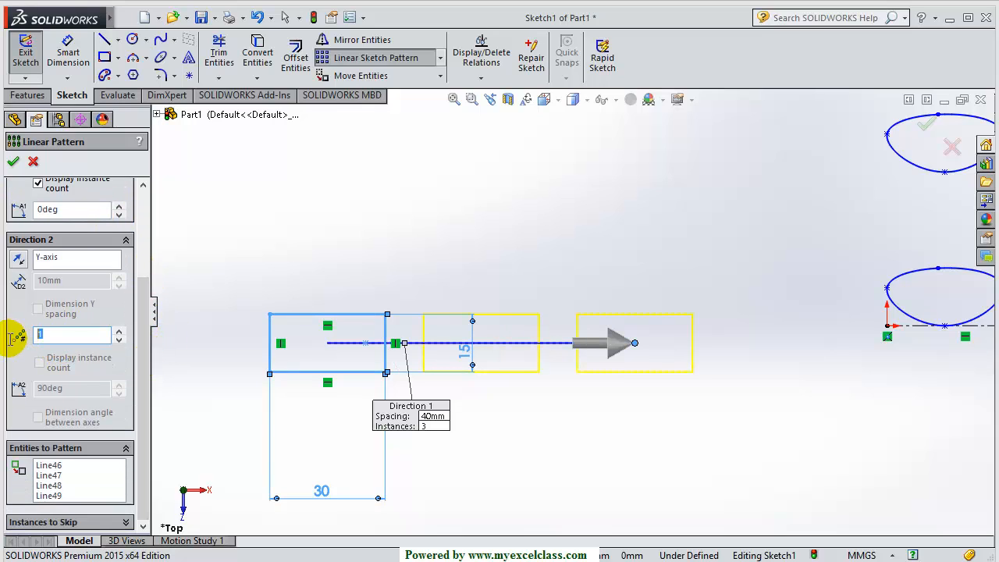
text(3)
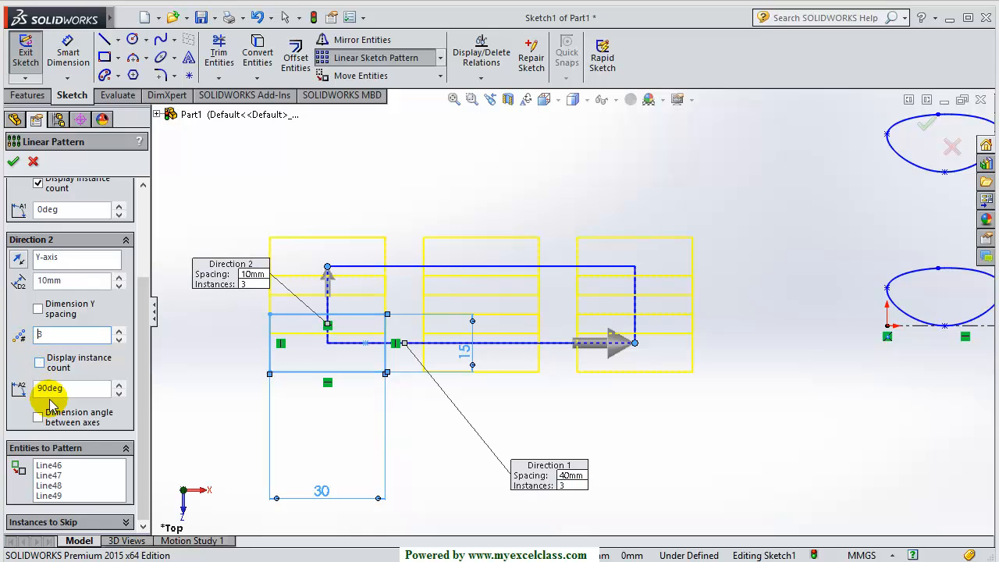
drag(65, 283, 25, 293)
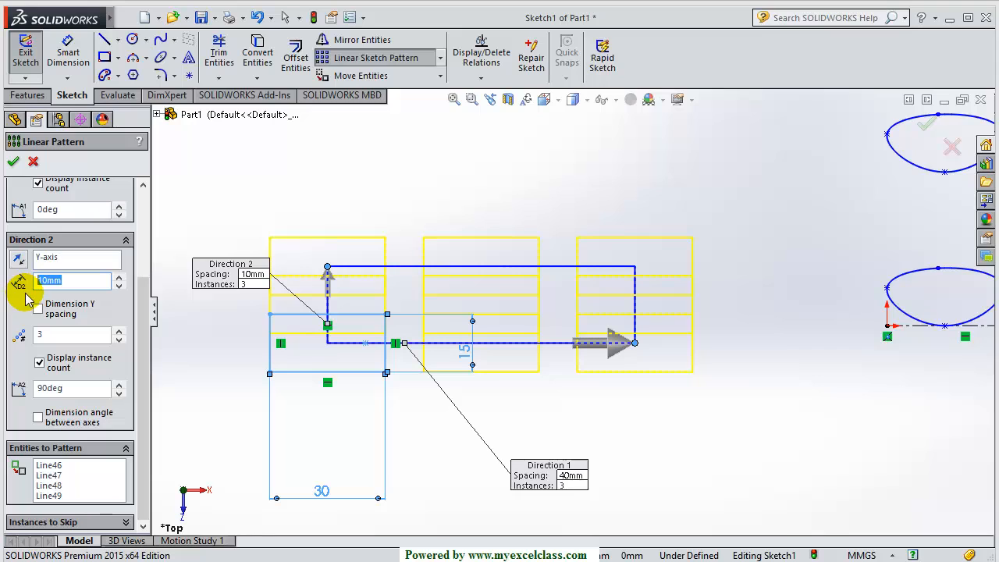
key(Return)
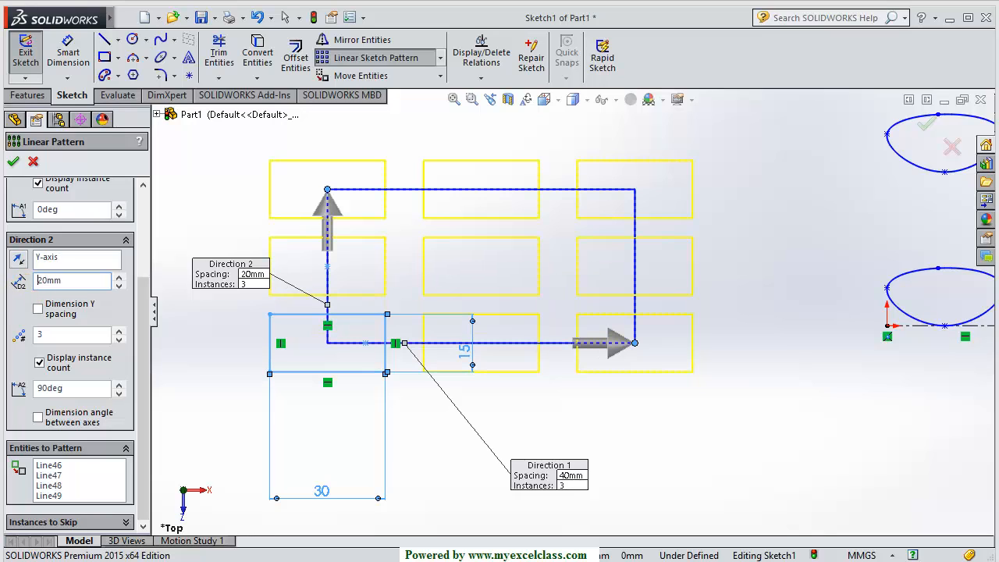
click(14, 162)
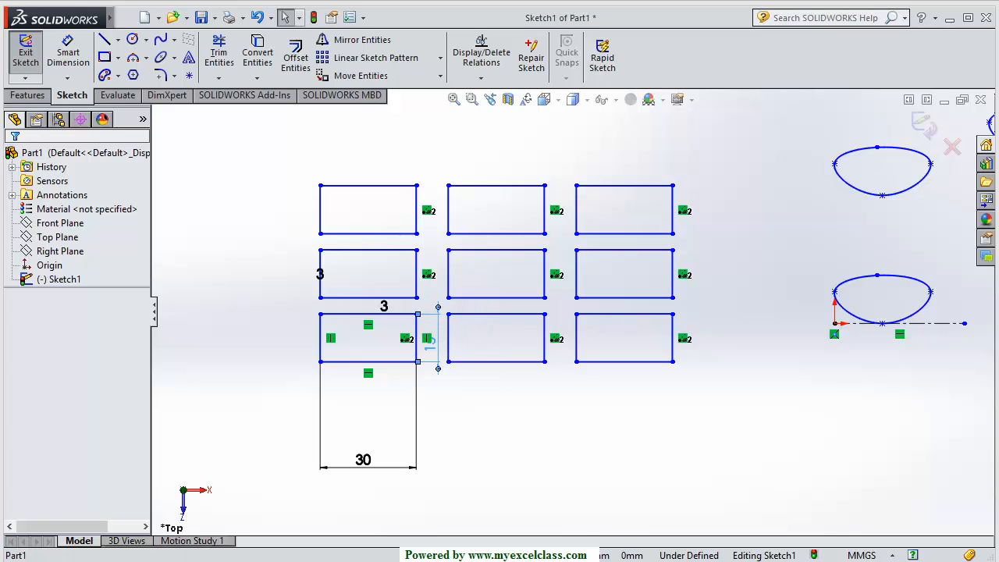
Reposition the 30 dimension closer to the rectangle grid
click(230, 341)
drag(365, 461, 371, 388)
scroll(331, 339, down, 2)
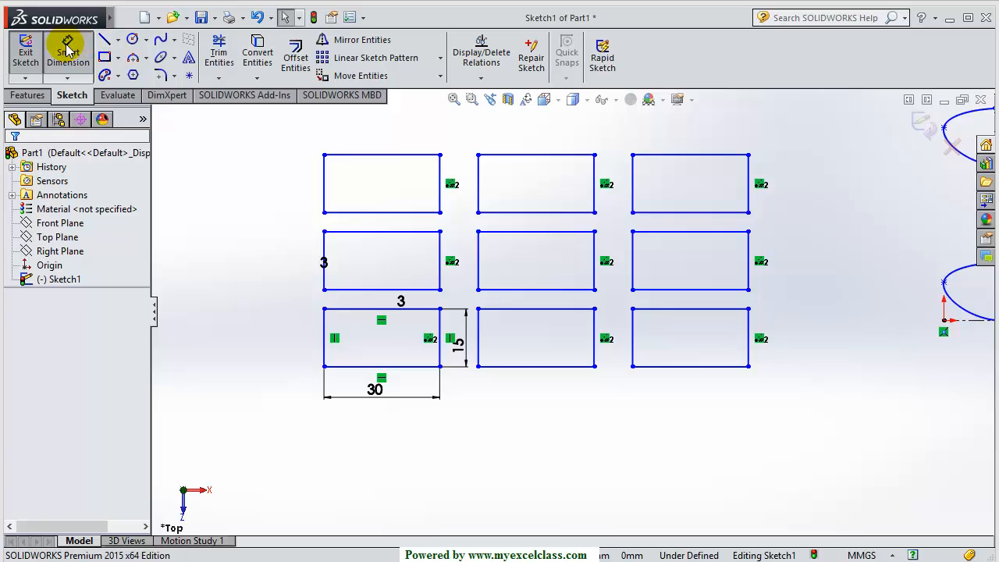
Dimension the row gap between the rectangles' bottom edges as 25 mm
click(68, 50)
click(350, 366)
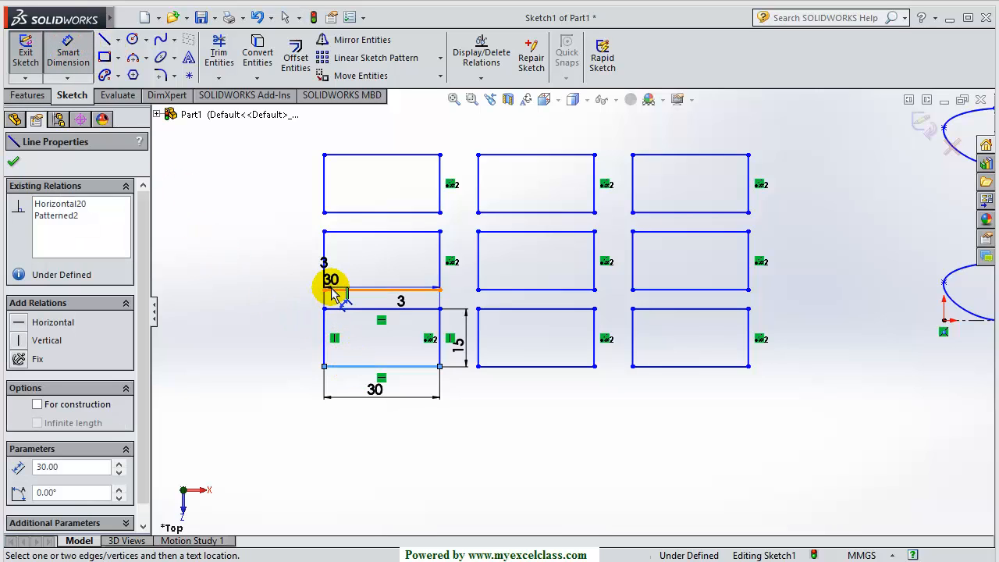
click(341, 289)
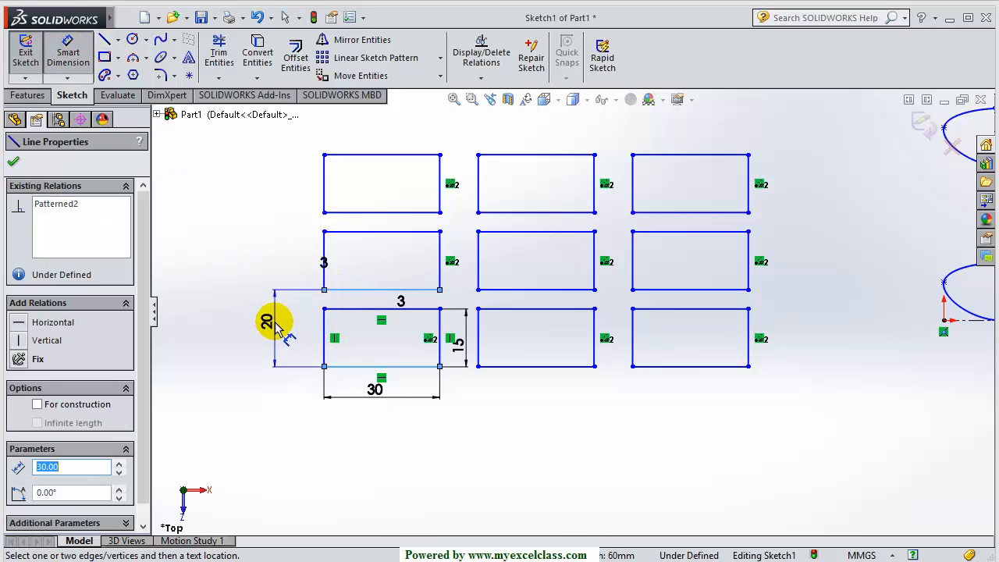
click(277, 328)
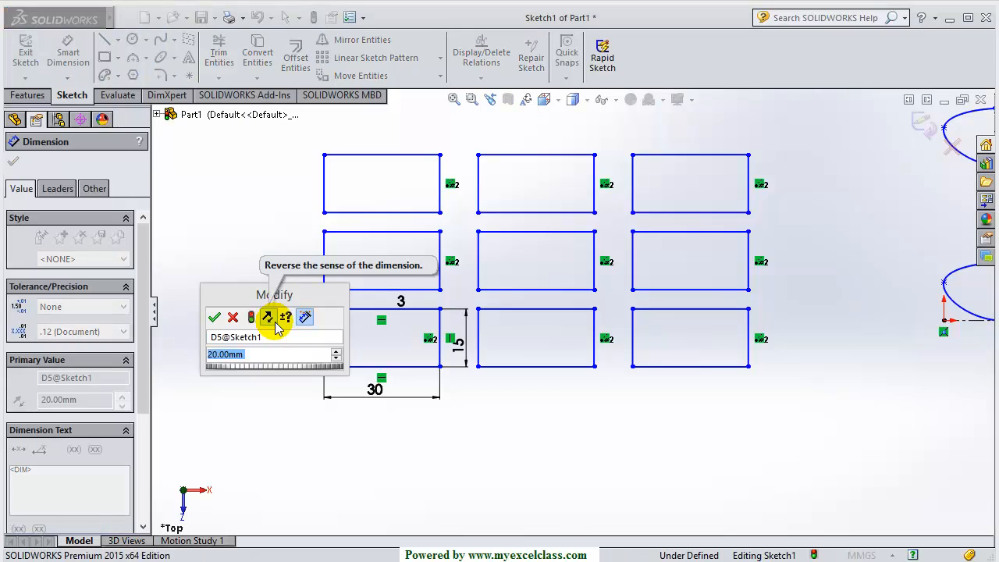
text(25)
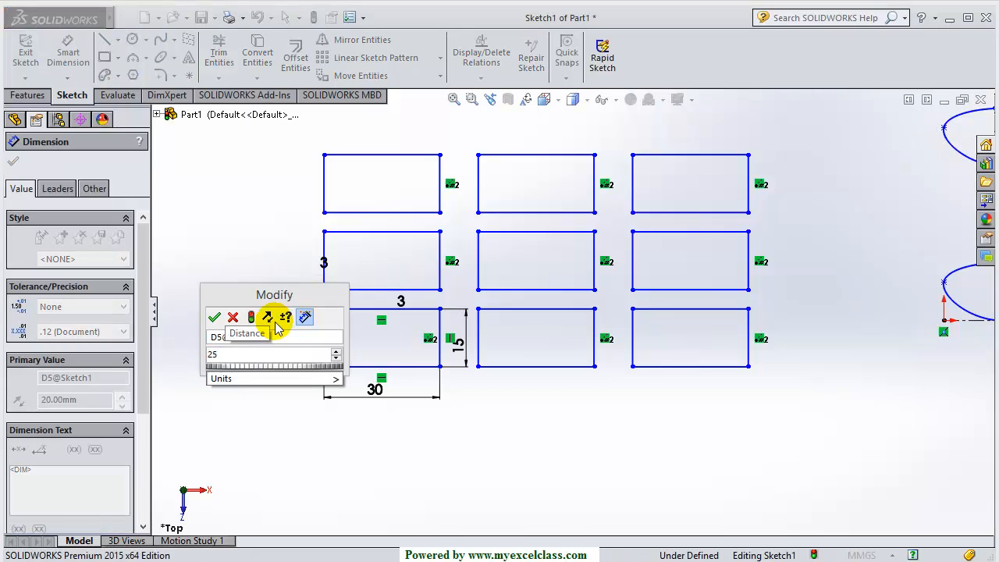
key(Return)
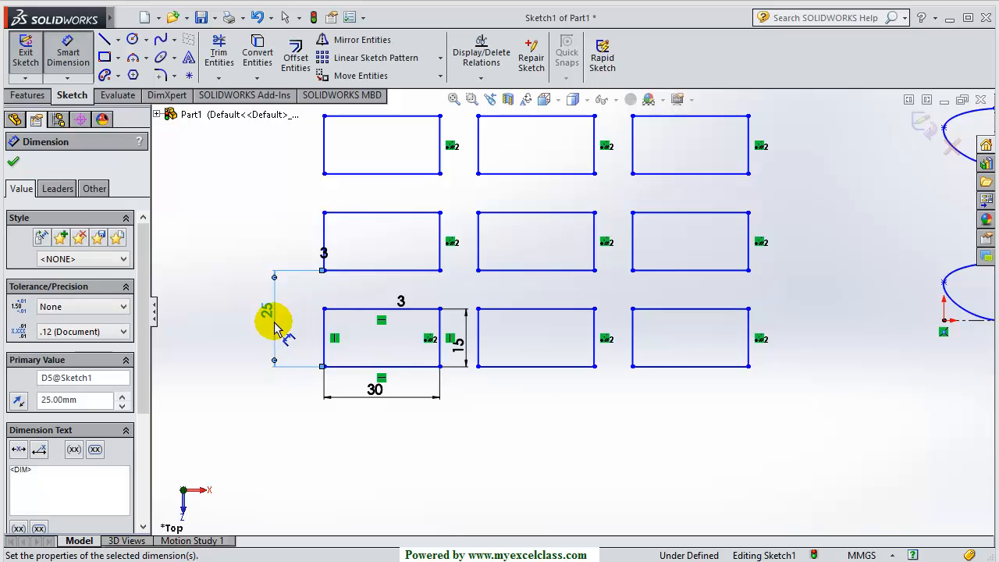
Dimension the column gap between the rectangles' left edges as 50 mm
scroll(356, 271, up, 3)
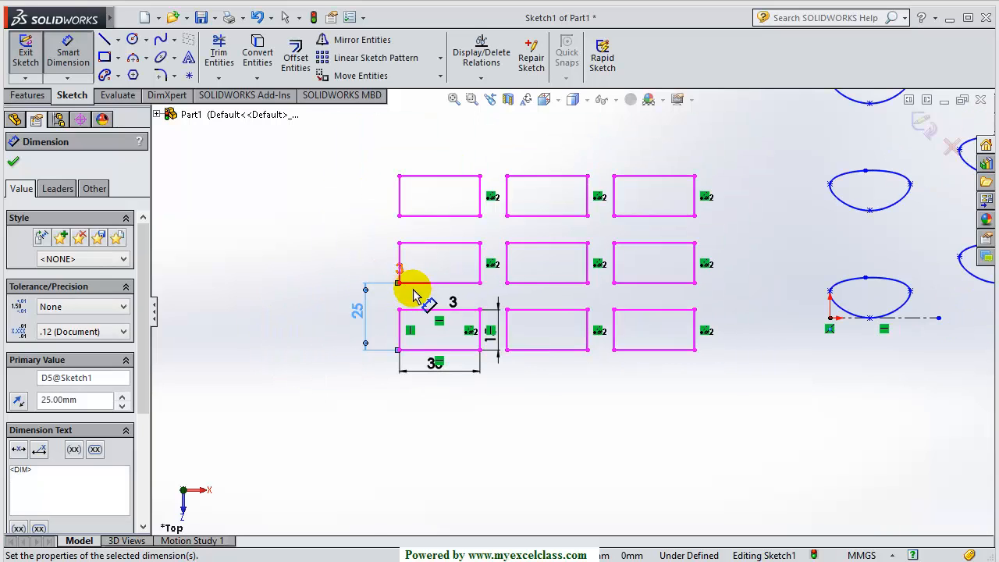
scroll(446, 223, down, 3)
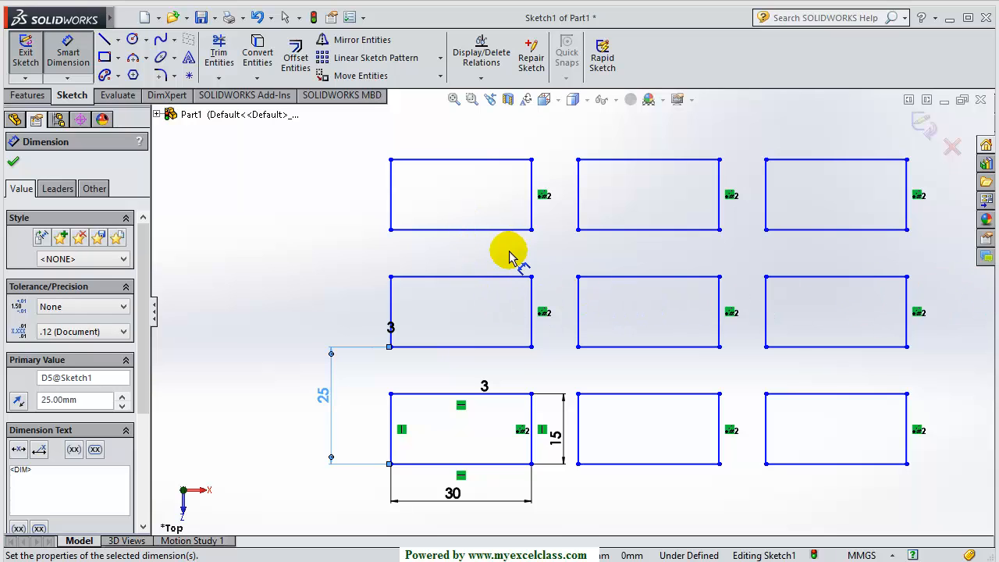
scroll(504, 347, up, 1)
scroll(504, 347, up, 1)
click(447, 394)
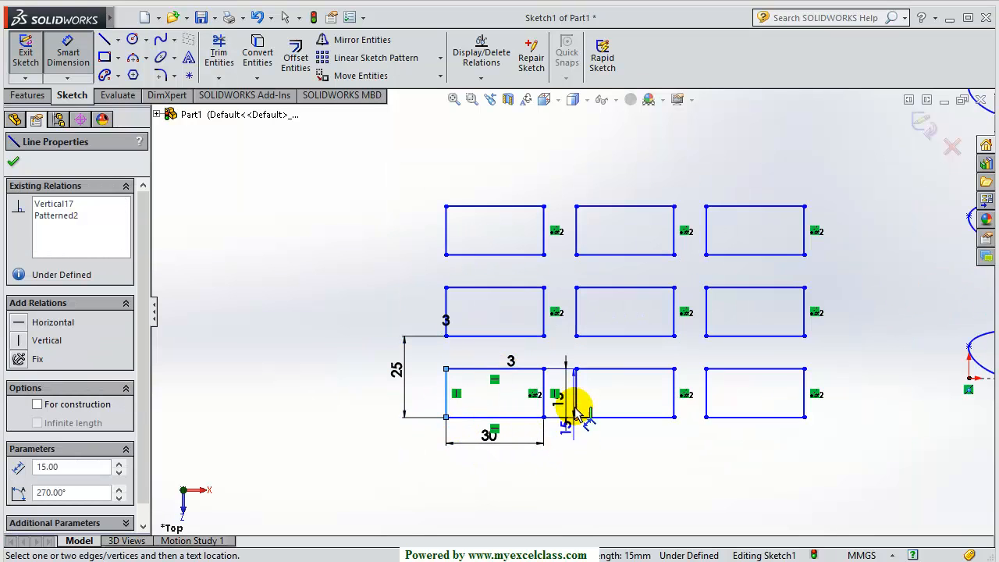
click(578, 398)
click(528, 477)
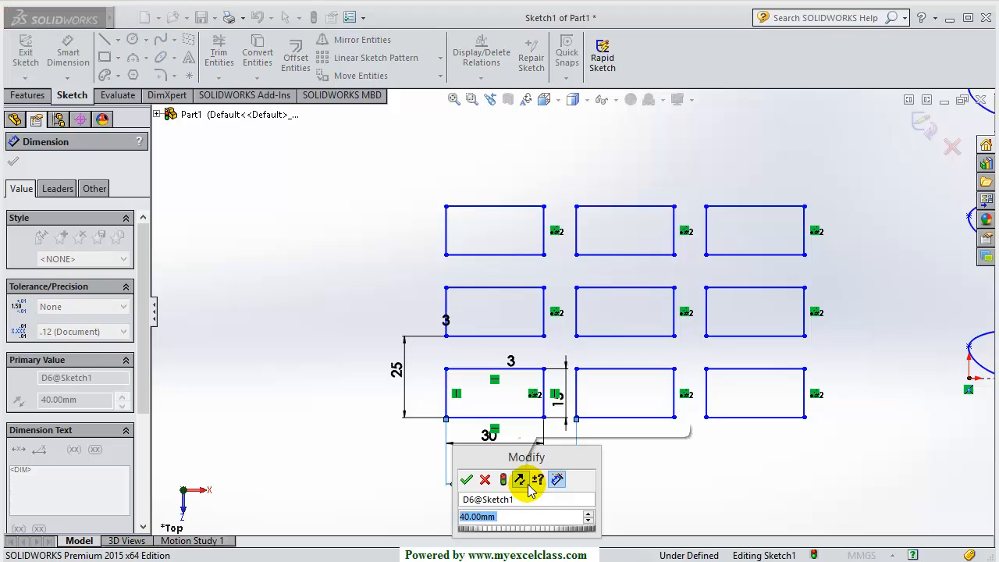
text(50)
key(Return)
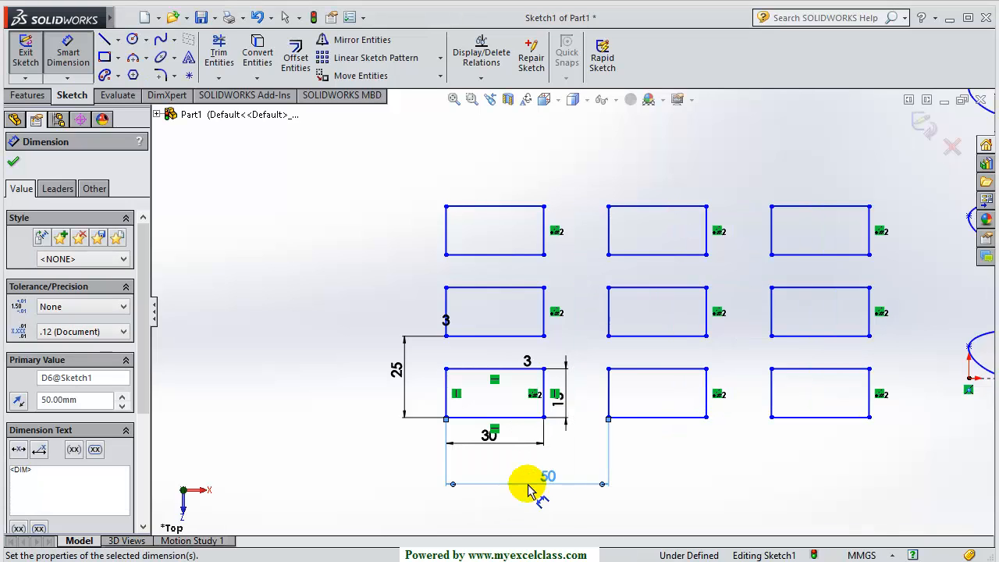
click(738, 466)
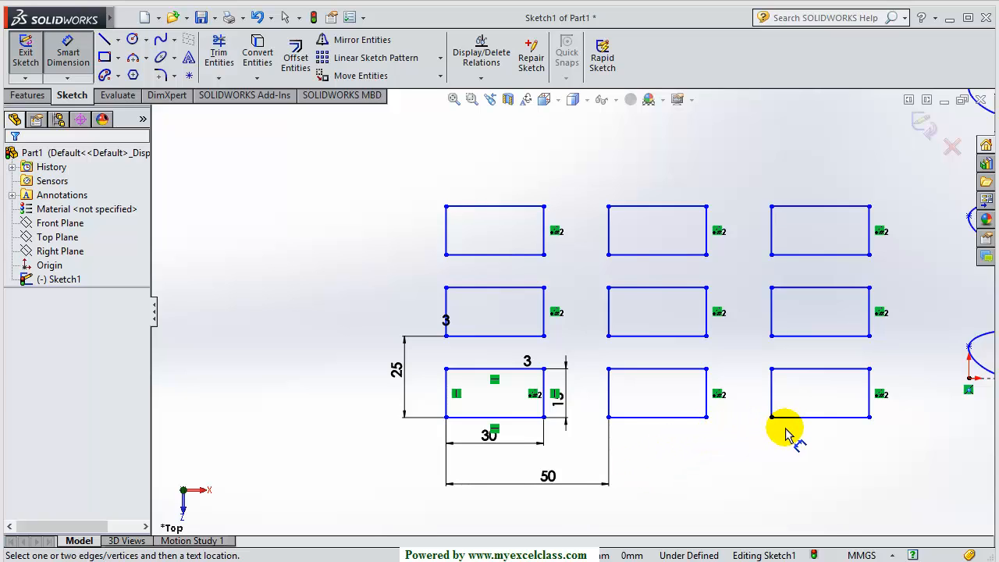
scroll(718, 412, up, 5)
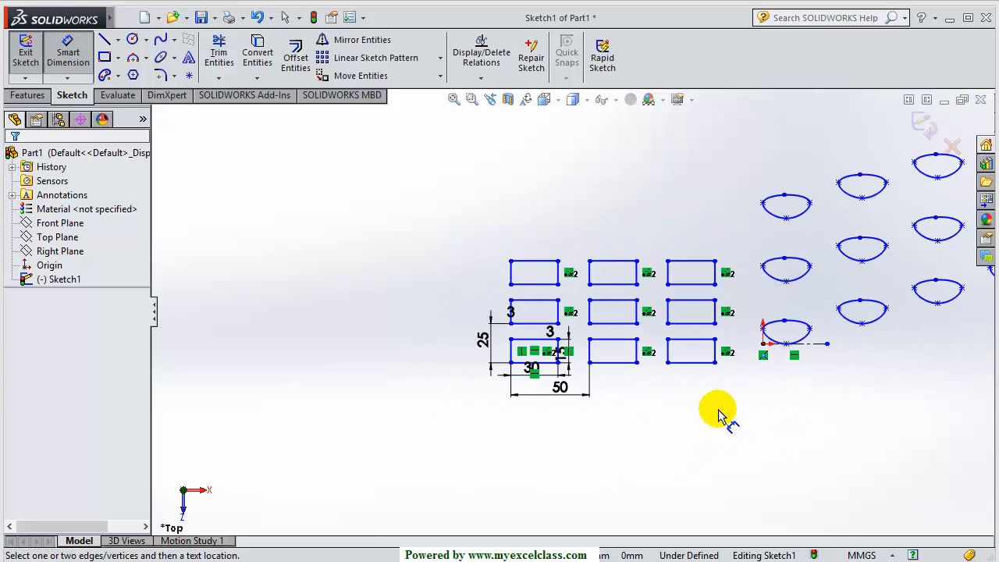
Box-select the rectangle grid, bell shapes and dimensions, then delete them all with Yes to All
scroll(790, 293, down, 2)
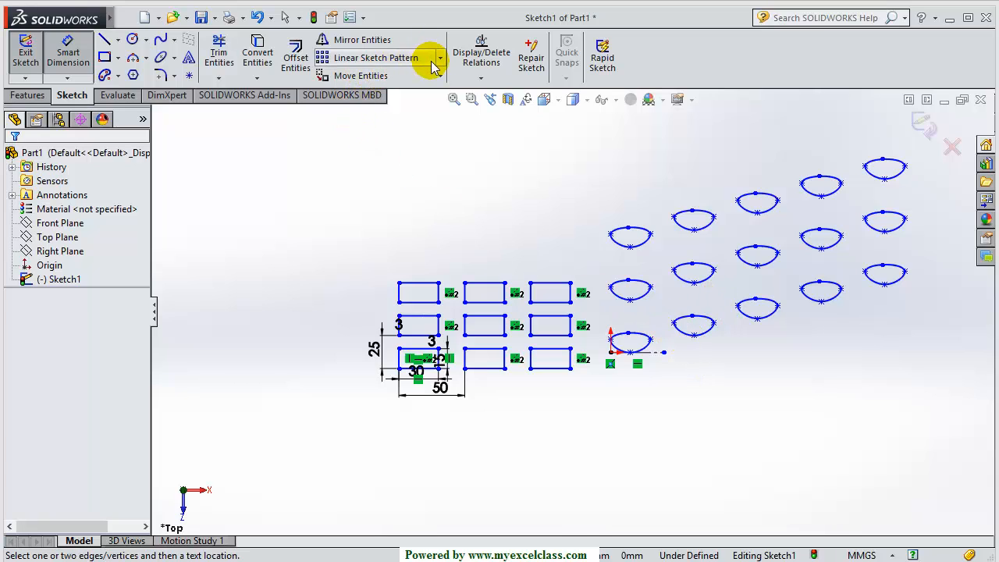
scroll(555, 290, up, 1)
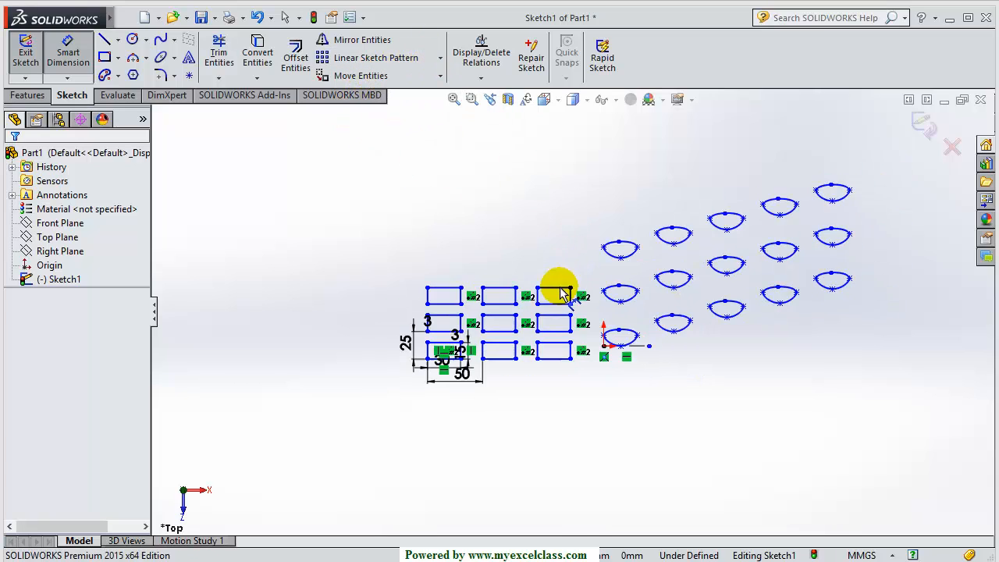
scroll(557, 305, up, 2)
mouse_move(818, 179)
mouse_down()
mouse_move(386, 420)
mouse_move(365, 414)
mouse_up()
key(Delete)
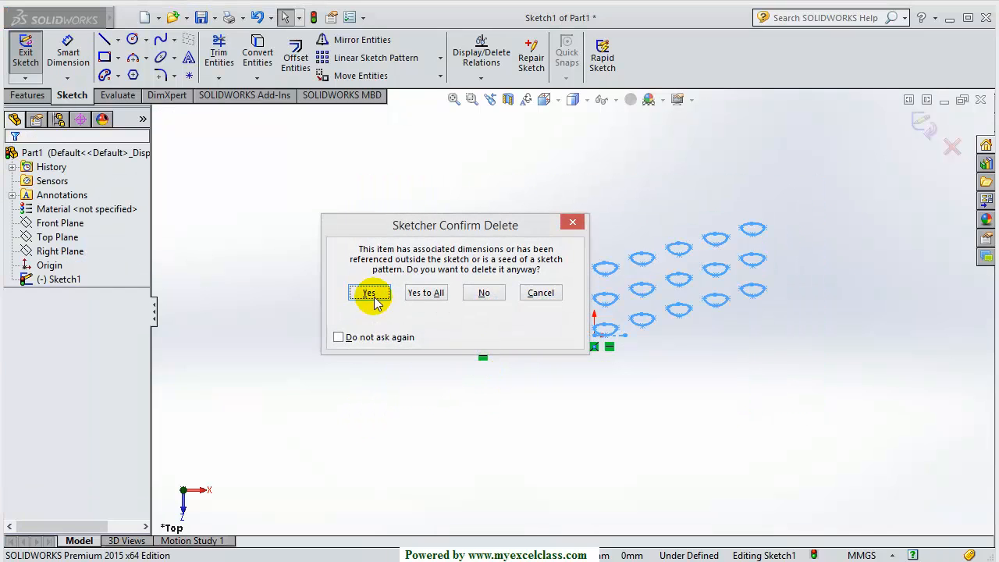
click(415, 293)
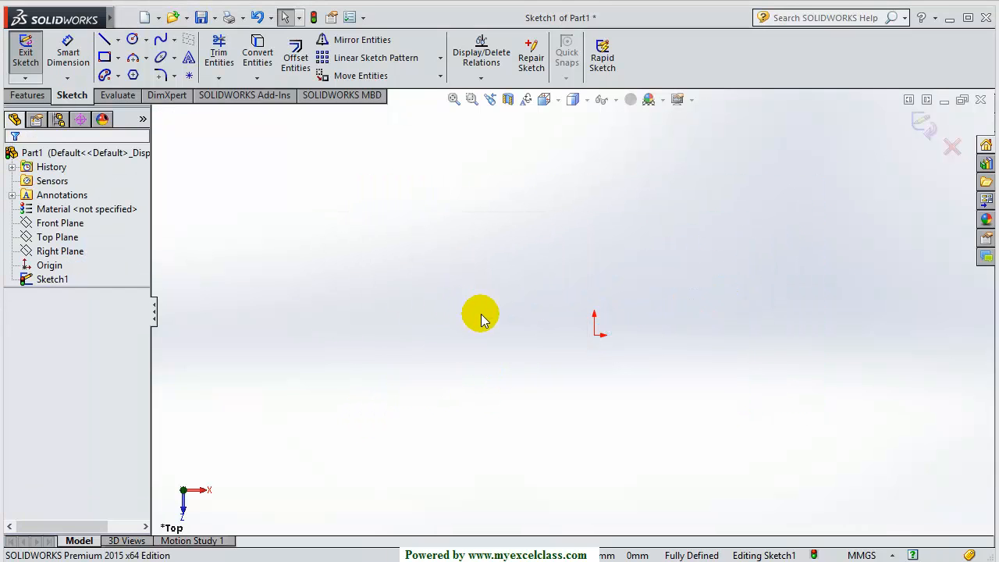
Draw a closed three-point spline loop above the origin and bring up the circle types
click(162, 40)
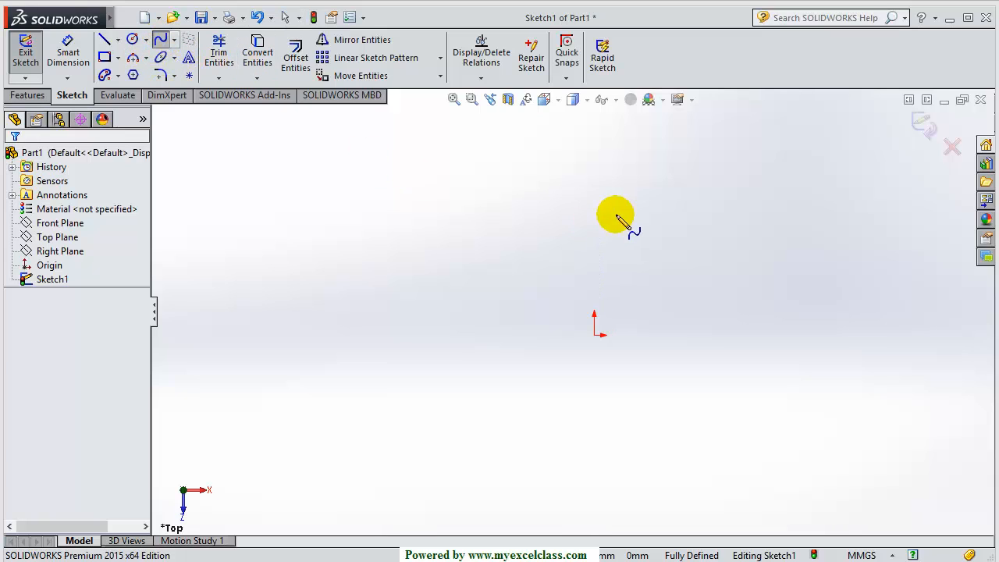
click(575, 214)
click(588, 231)
click(612, 215)
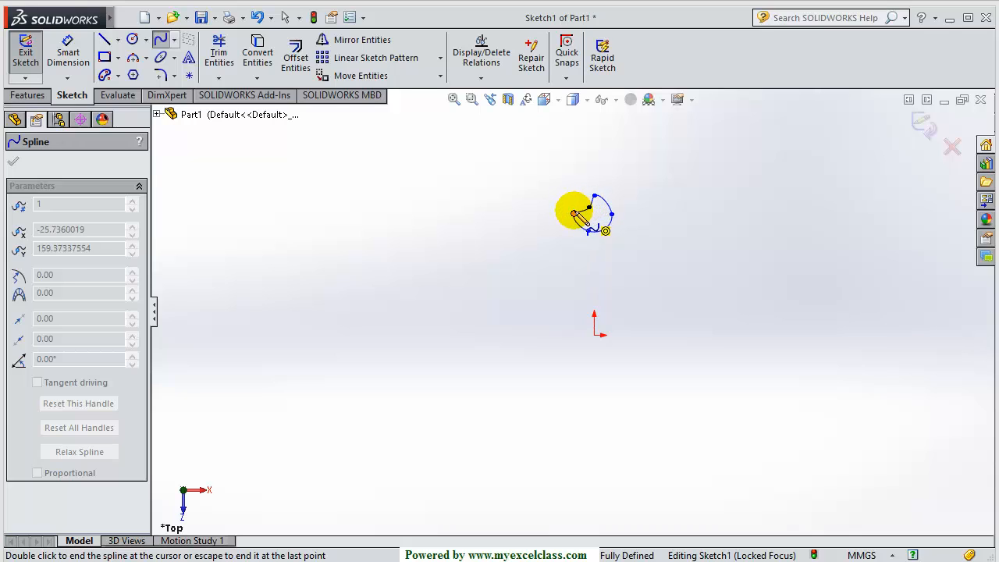
click(575, 214)
key(Escape)
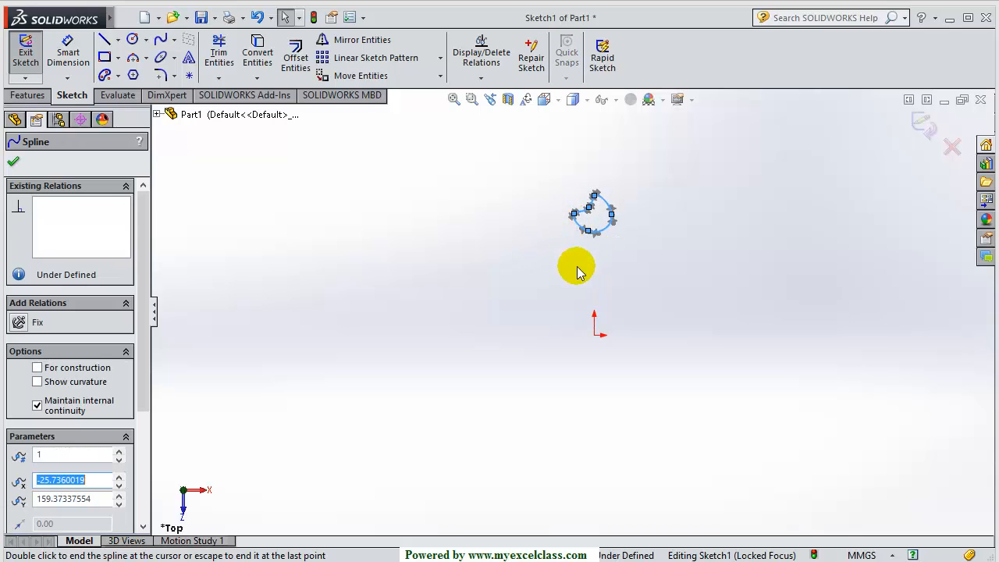
click(584, 284)
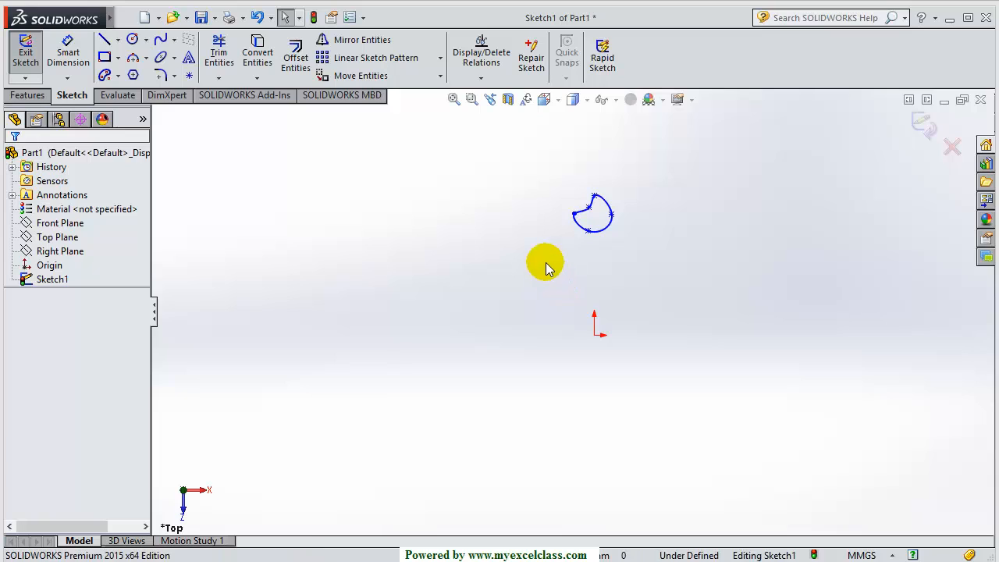
click(147, 41)
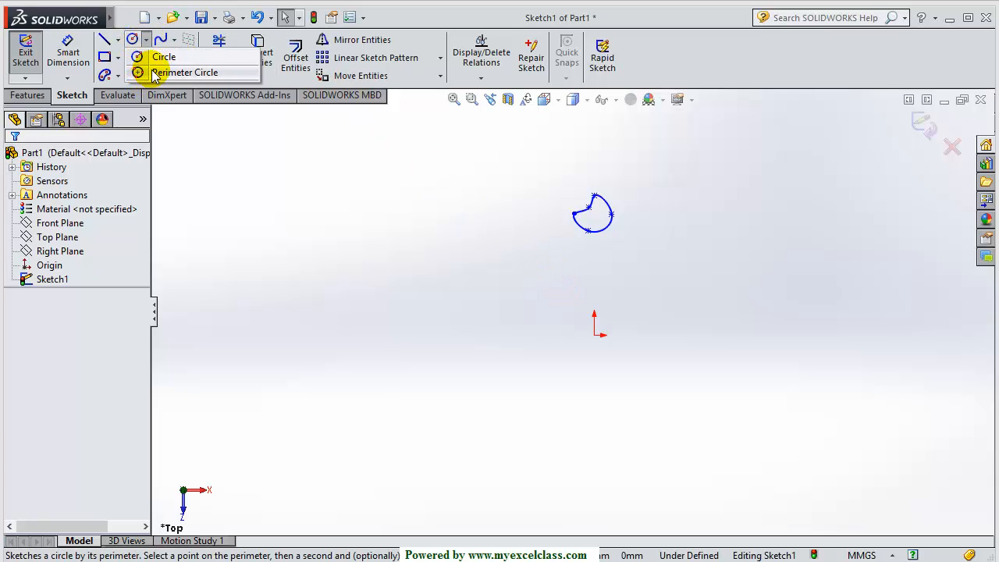
Draw a circle centred on the origin with radius about 160, passing through the spline
click(162, 56)
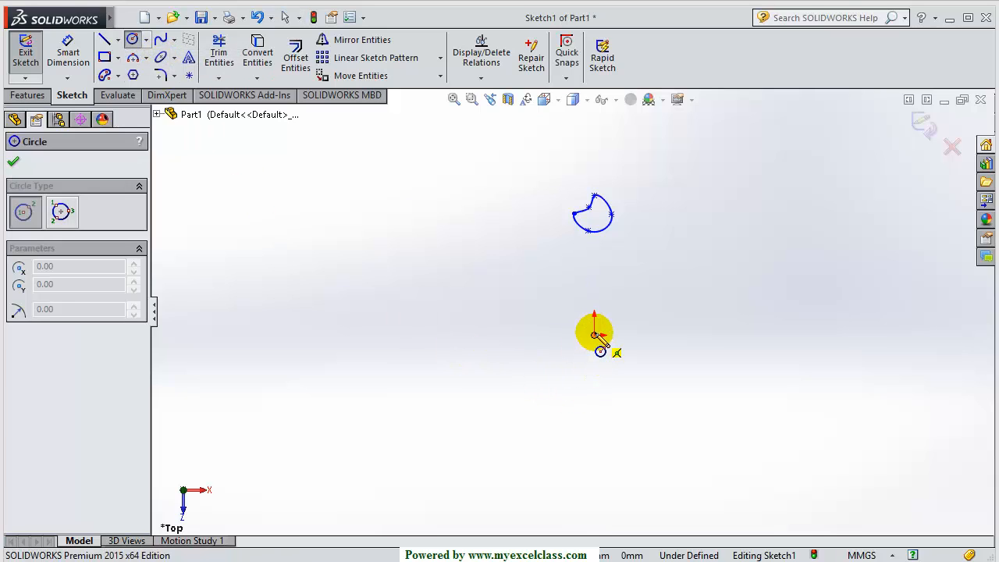
click(595, 334)
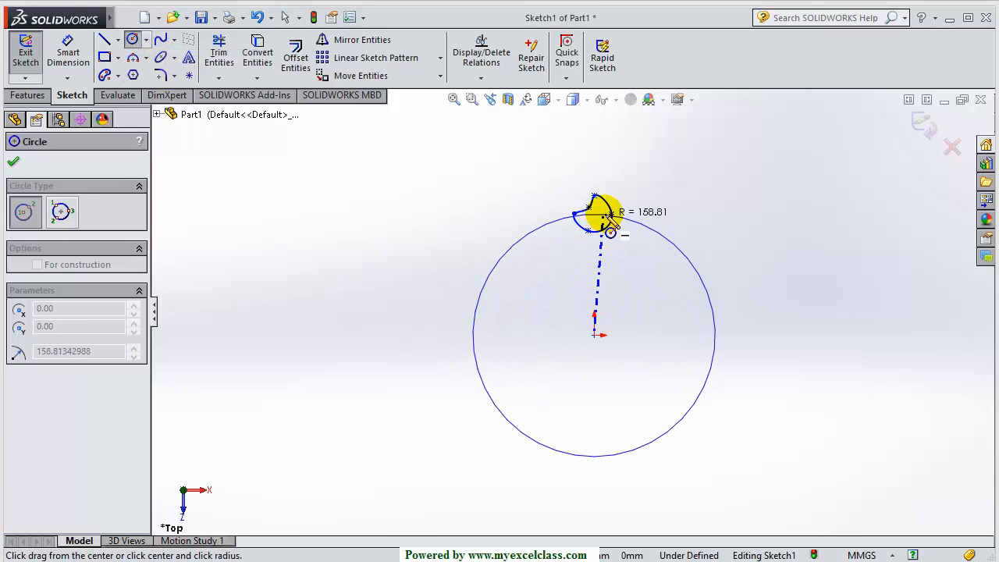
click(611, 213)
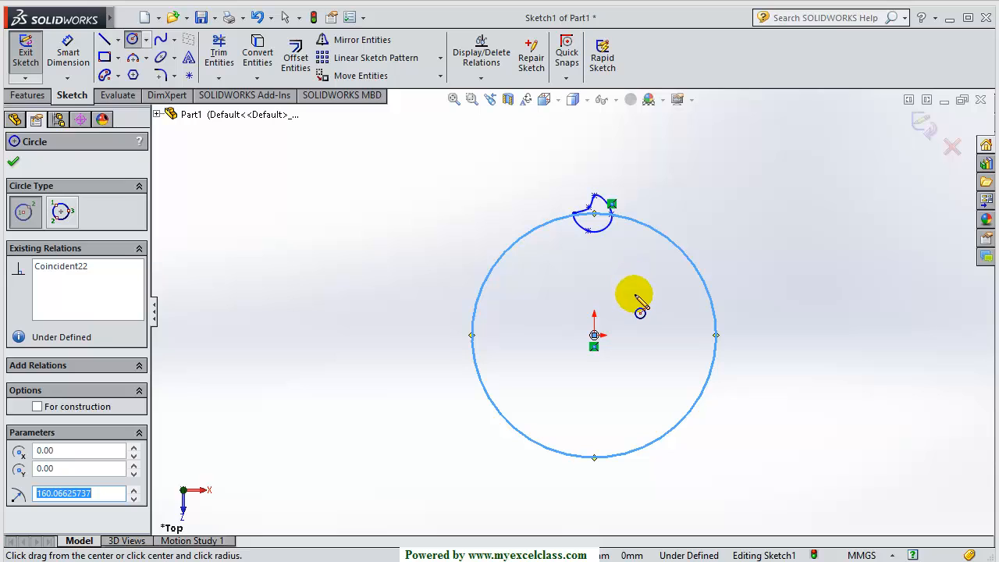
key(Escape)
key(Escape)
Convert the large circle to construction geometry with For construction
scroll(591, 224, down, 6)
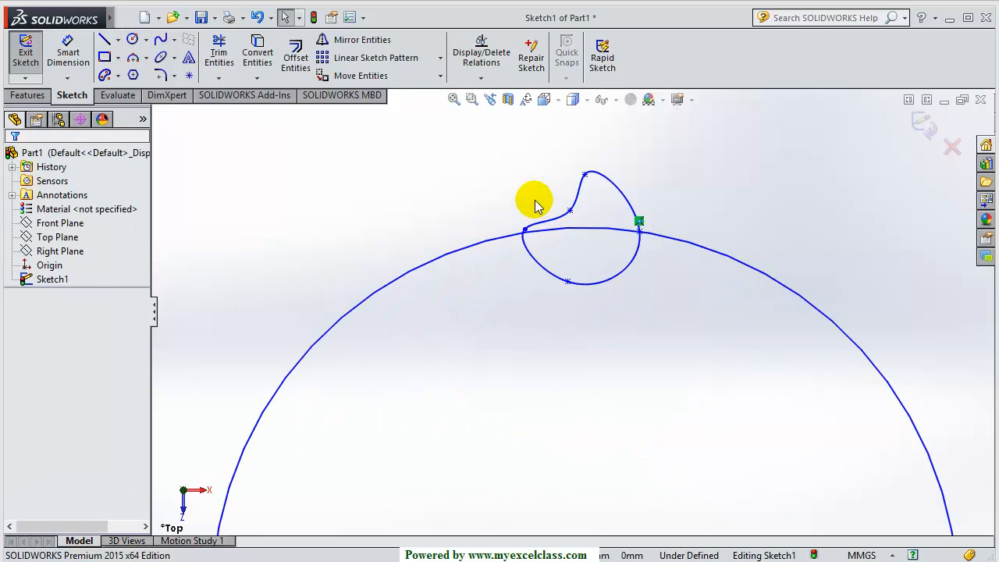
drag(488, 141, 674, 319)
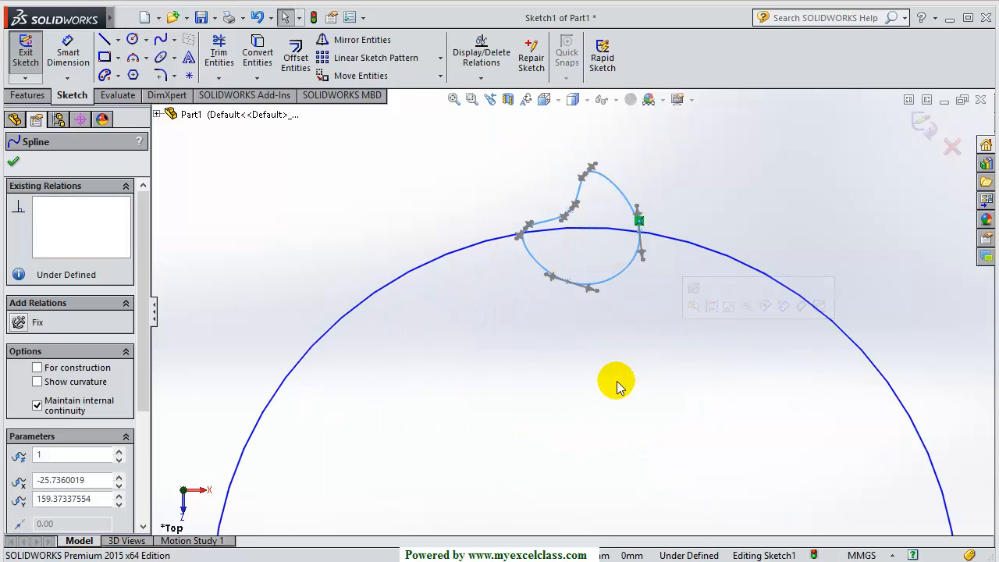
key(Escape)
scroll(609, 277, up, 3)
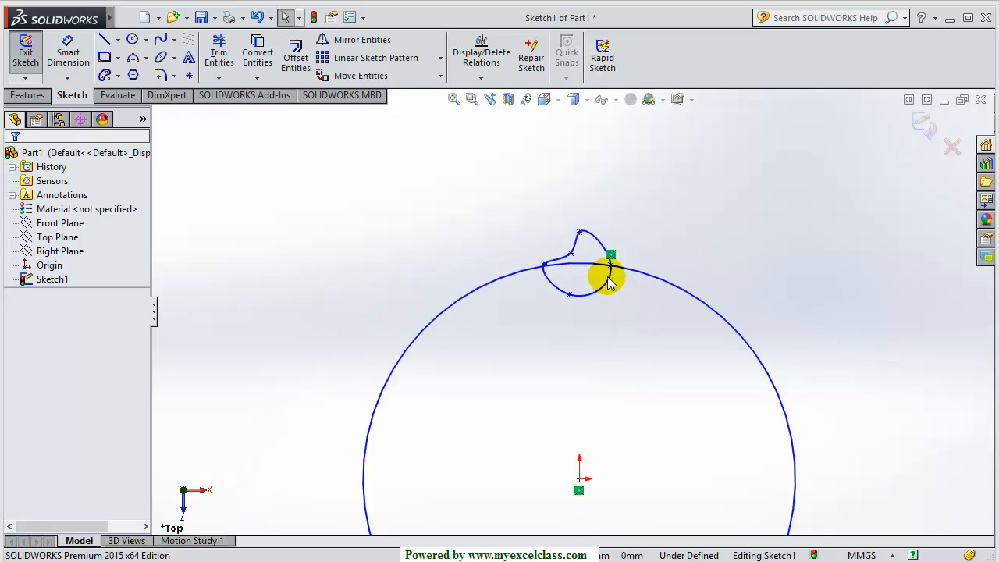
scroll(599, 304, up, 2)
click(570, 299)
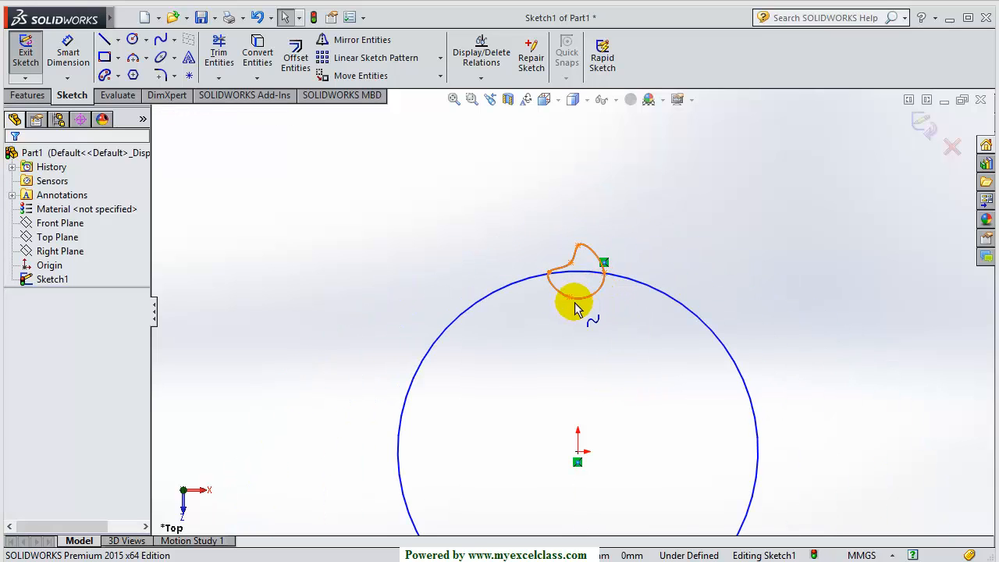
scroll(575, 309, up, 4)
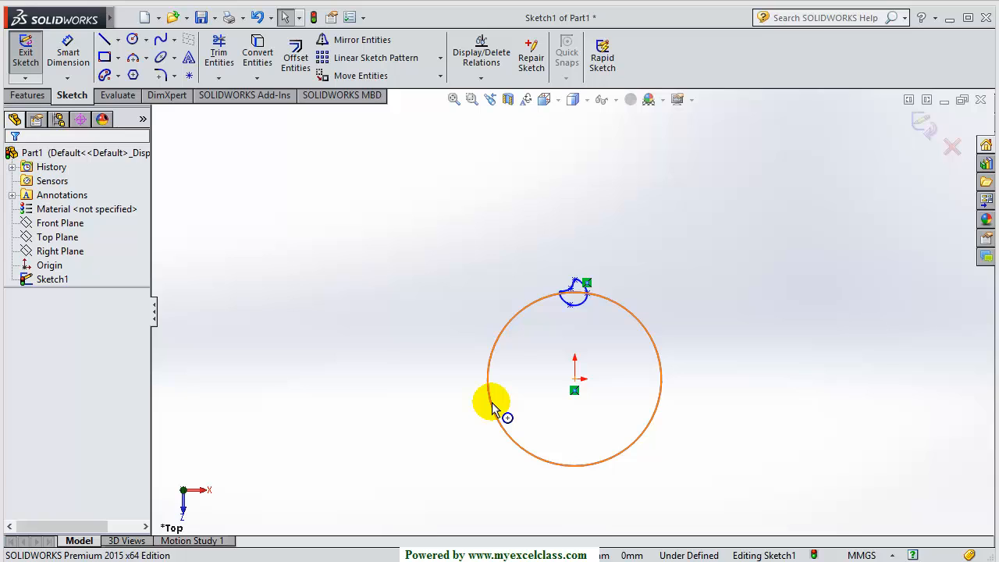
scroll(593, 324, down, 3)
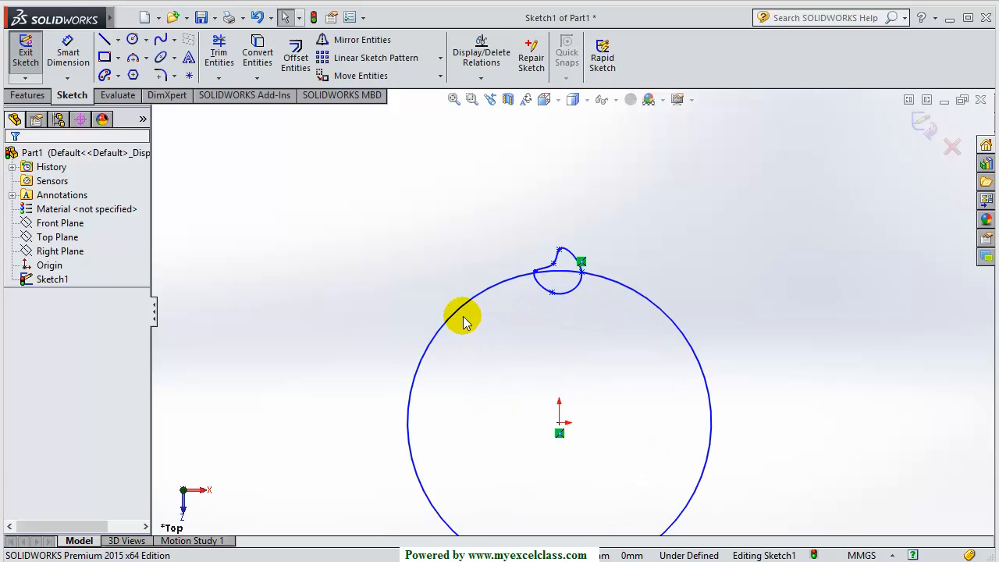
click(452, 314)
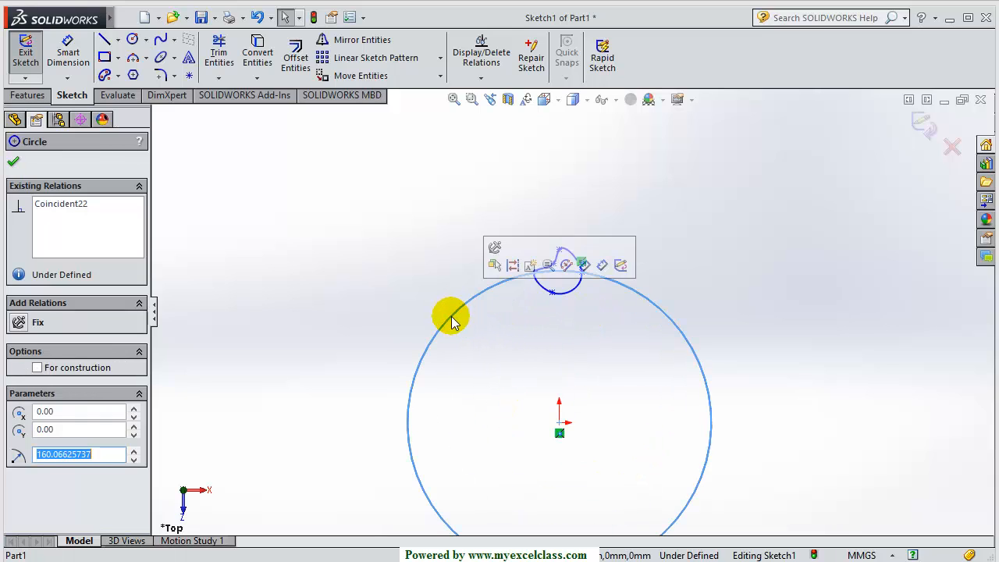
click(37, 369)
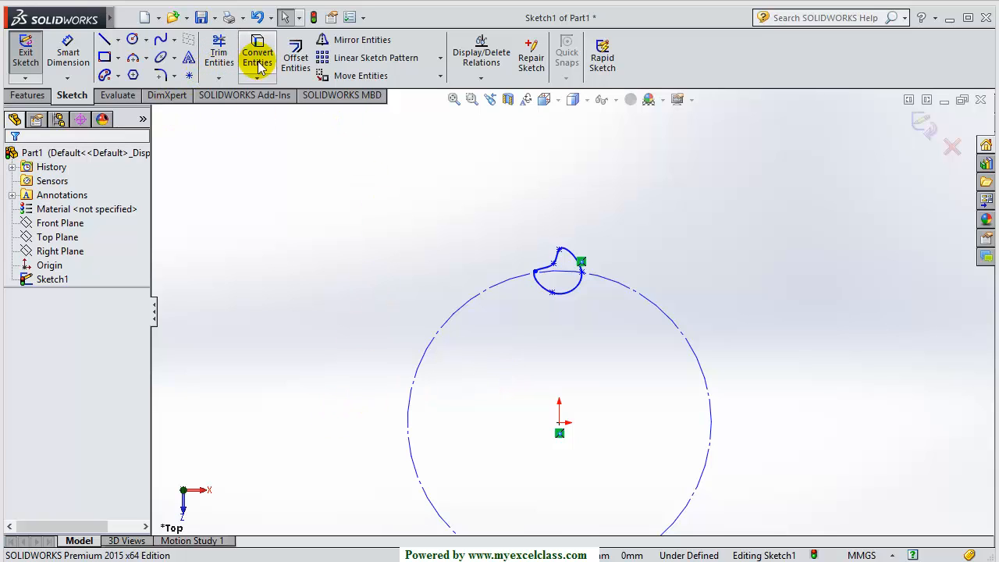
Start a Circular Sketch Pattern with Spline18 as the entity to pattern
click(441, 59)
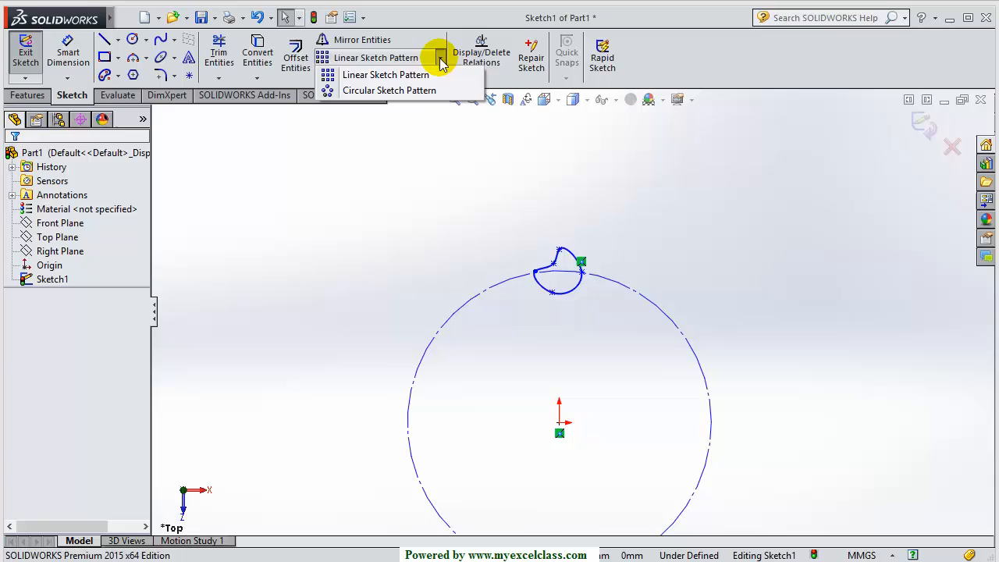
click(411, 91)
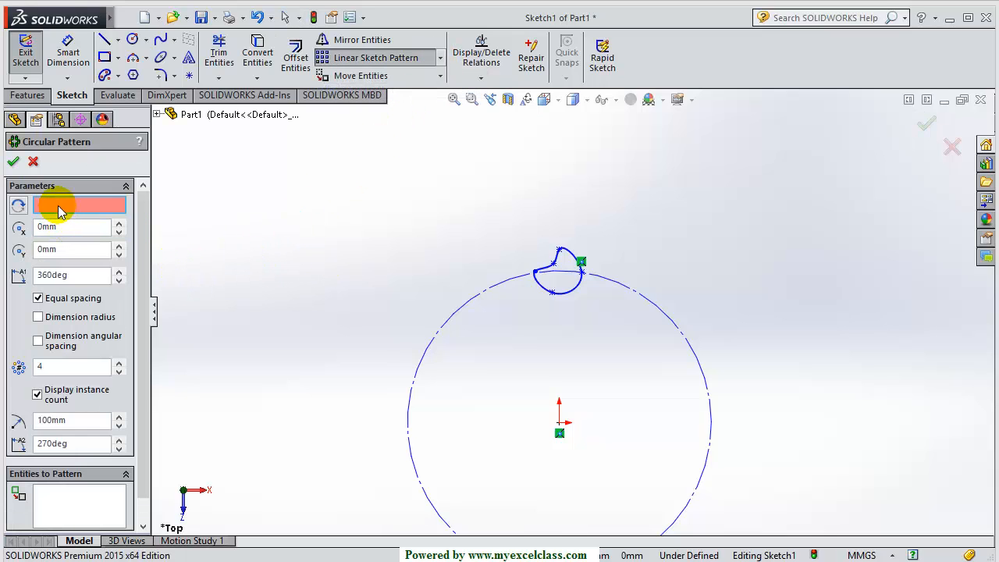
click(59, 505)
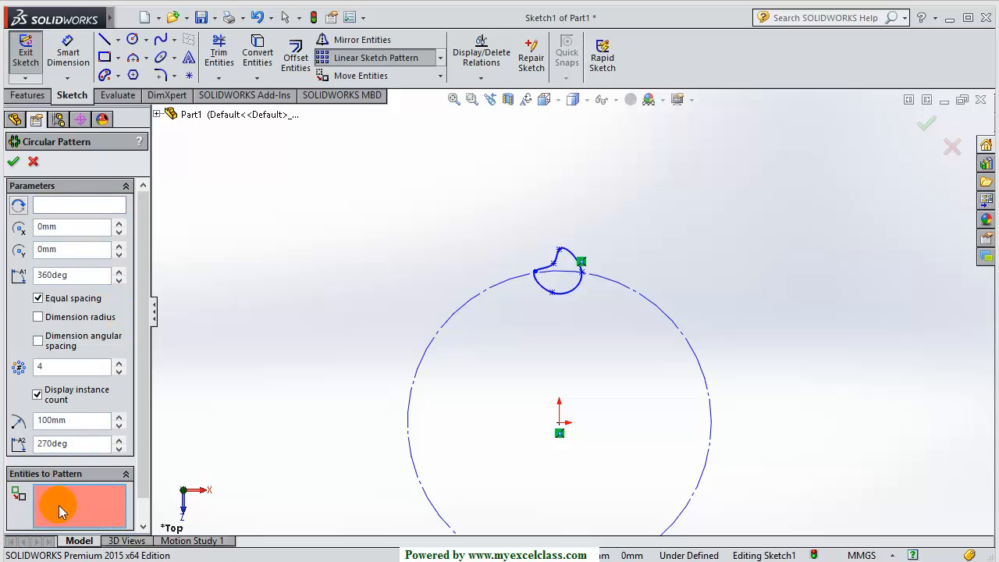
click(540, 283)
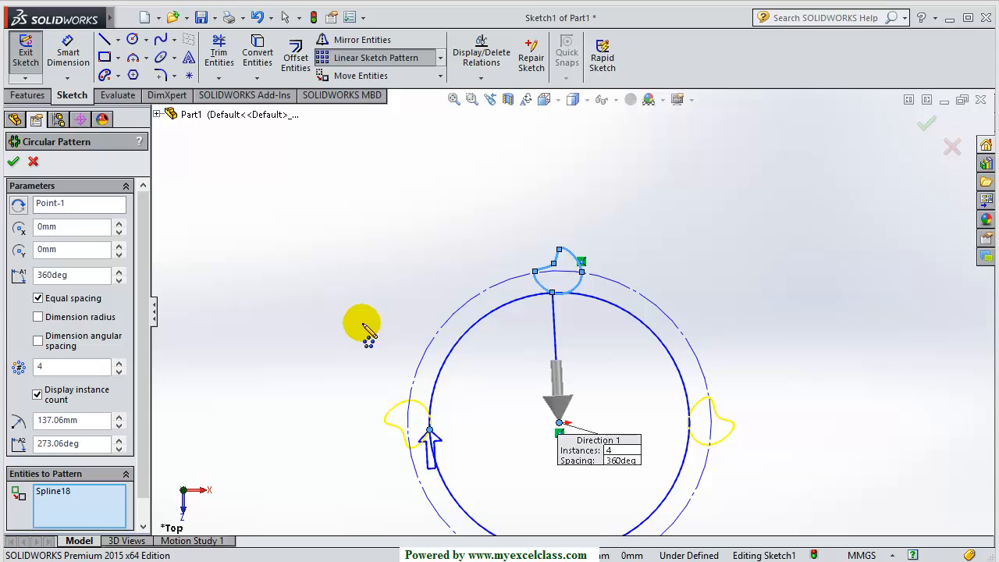
scroll(145, 289, down, 1)
scroll(145, 289, up, 1)
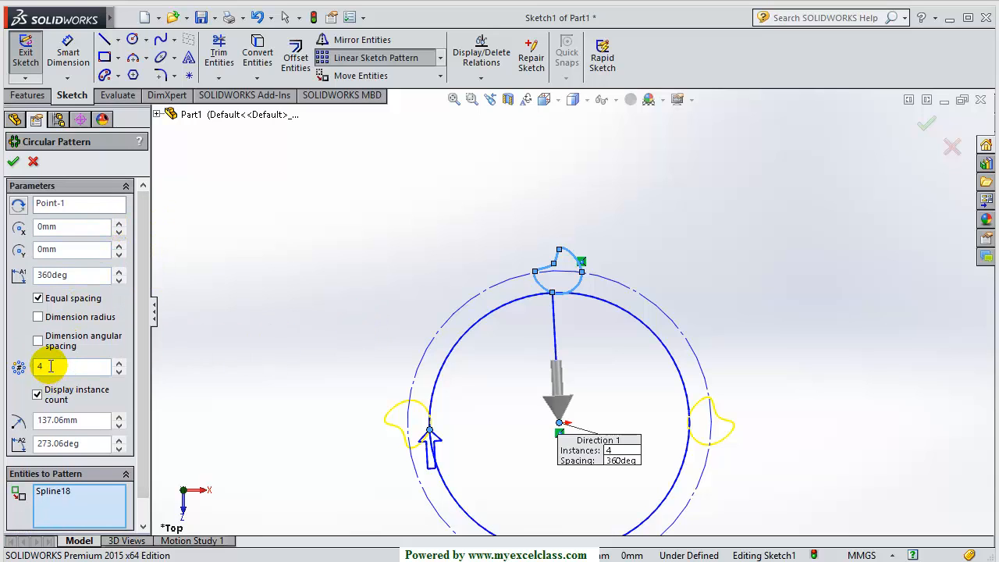
Set the pattern to 9 instances over 270° and apply it
drag(49, 366, 30, 367)
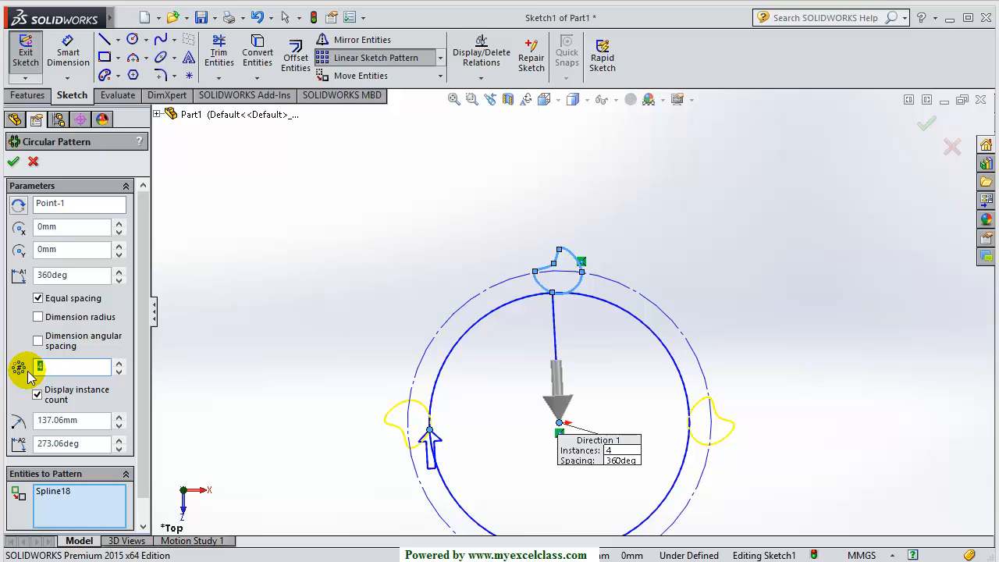
text(9)
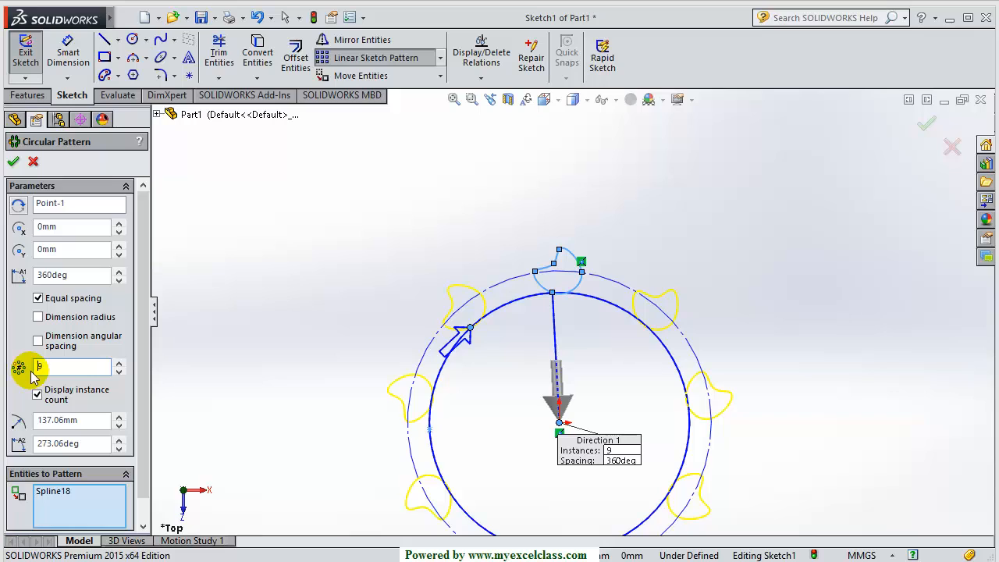
click(38, 299)
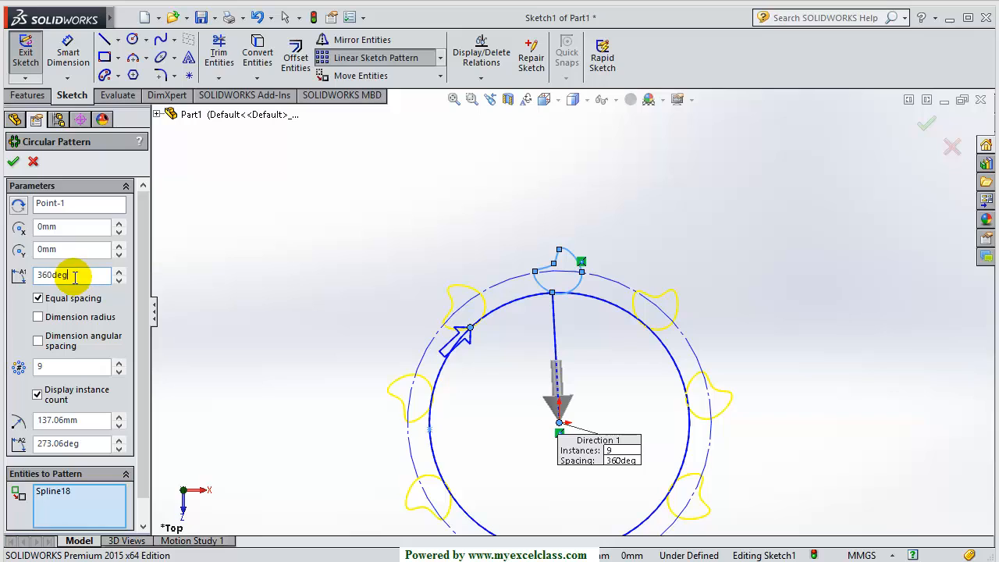
double_click(47, 275)
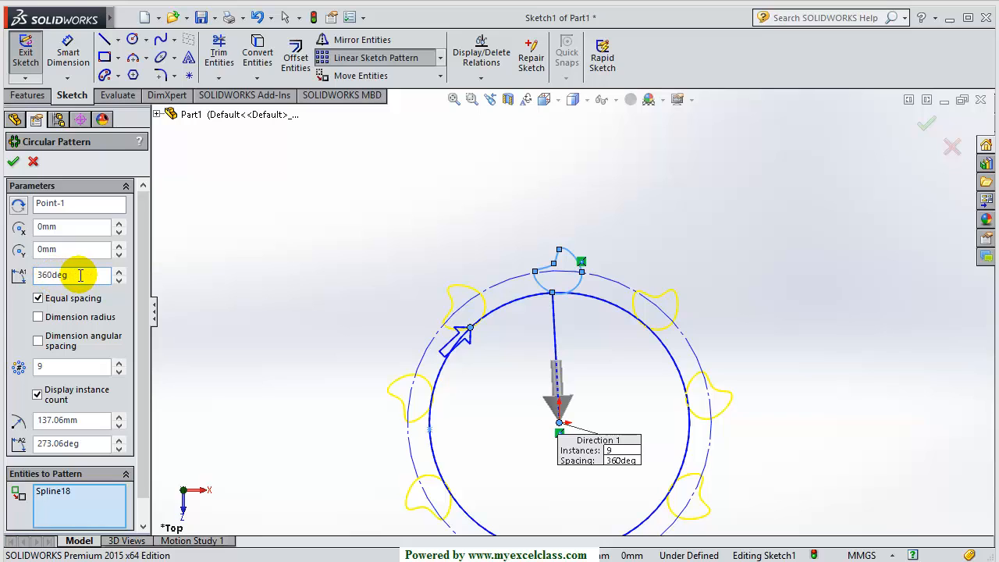
double_click(48, 274)
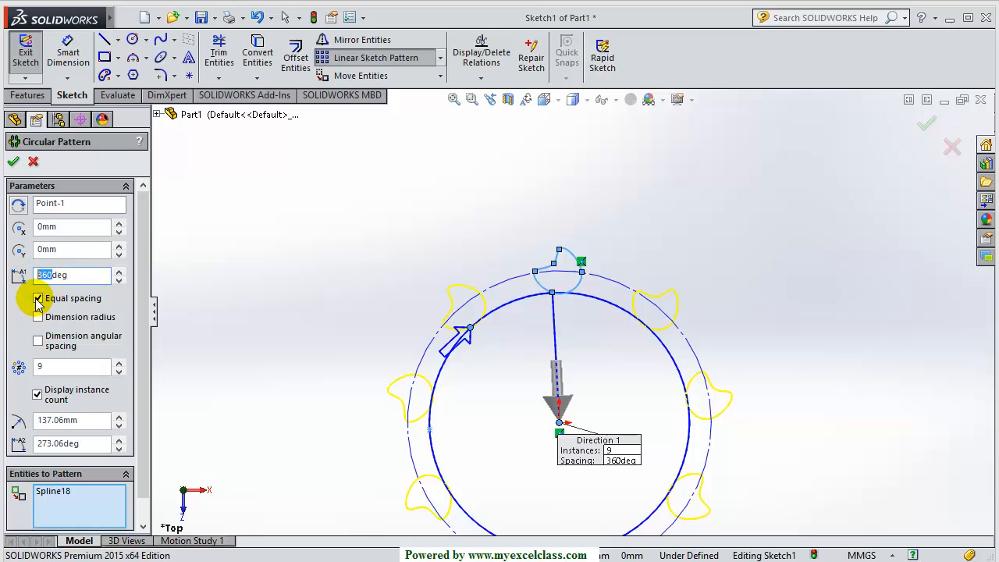
text(27)
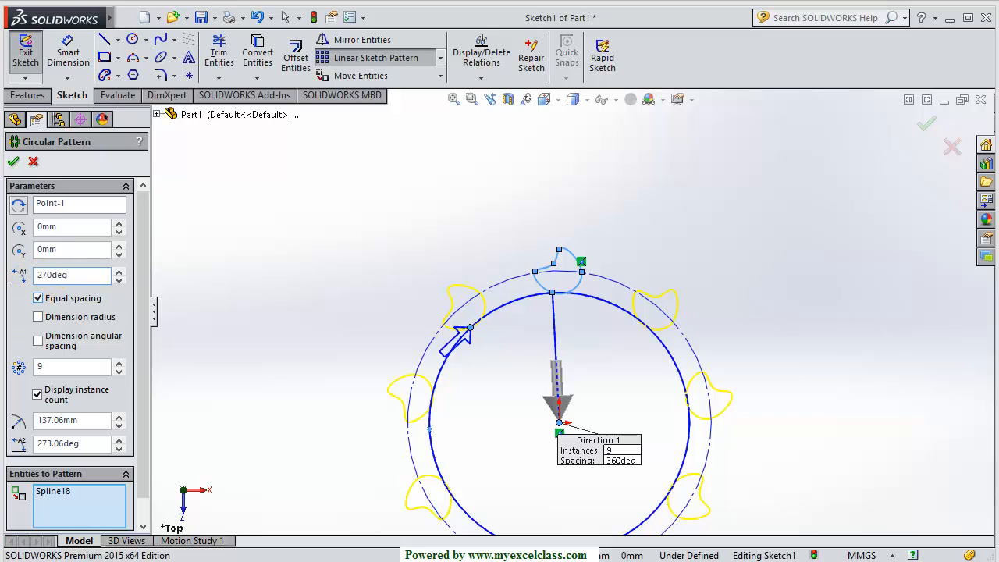
scroll(298, 384, up, 3)
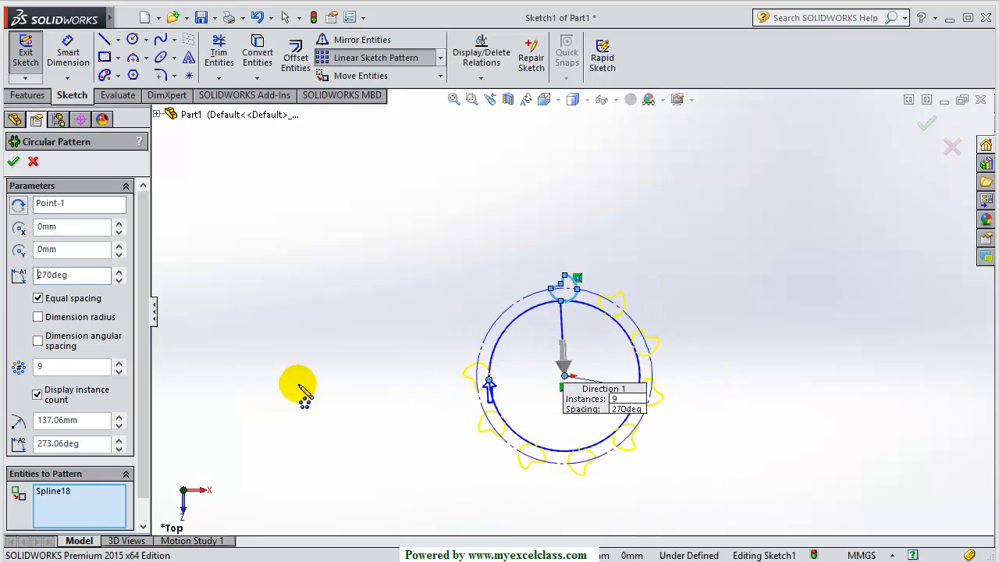
scroll(607, 356, down, 4)
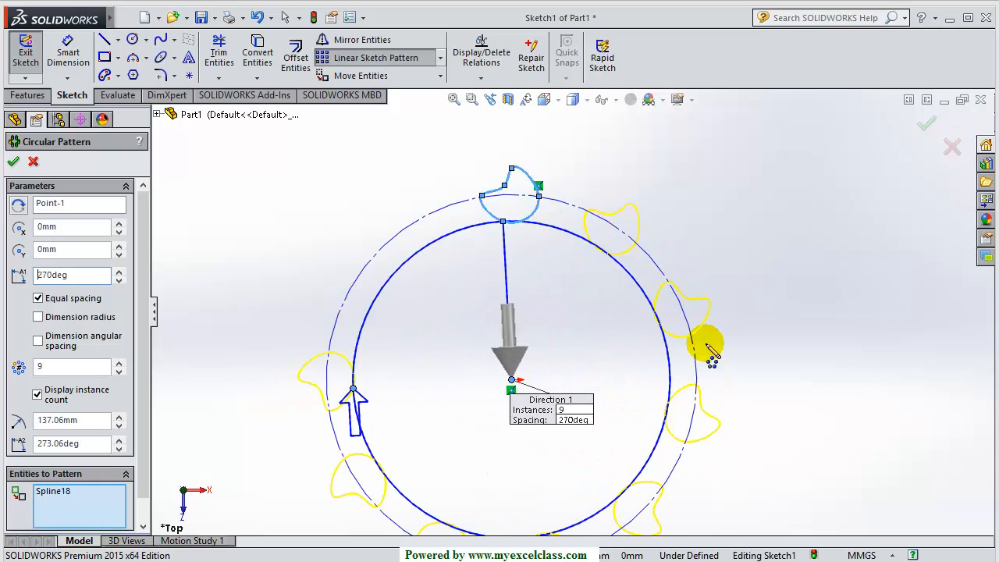
click(13, 163)
Undo the circular pattern with Ctrl+Z, leaving the single spline loop
scroll(601, 381, up, 3)
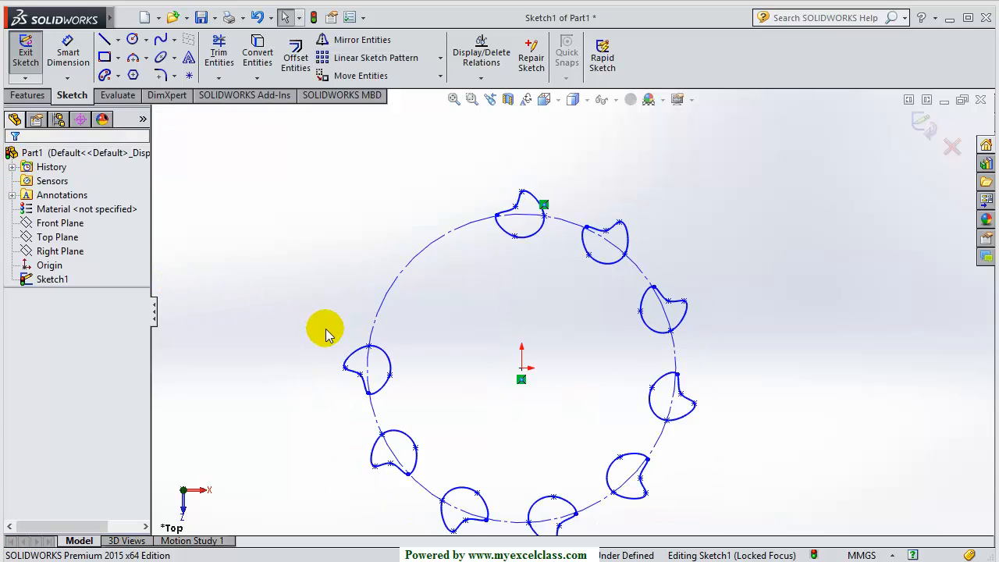
scroll(635, 397, down, 3)
scroll(635, 395, up, 1)
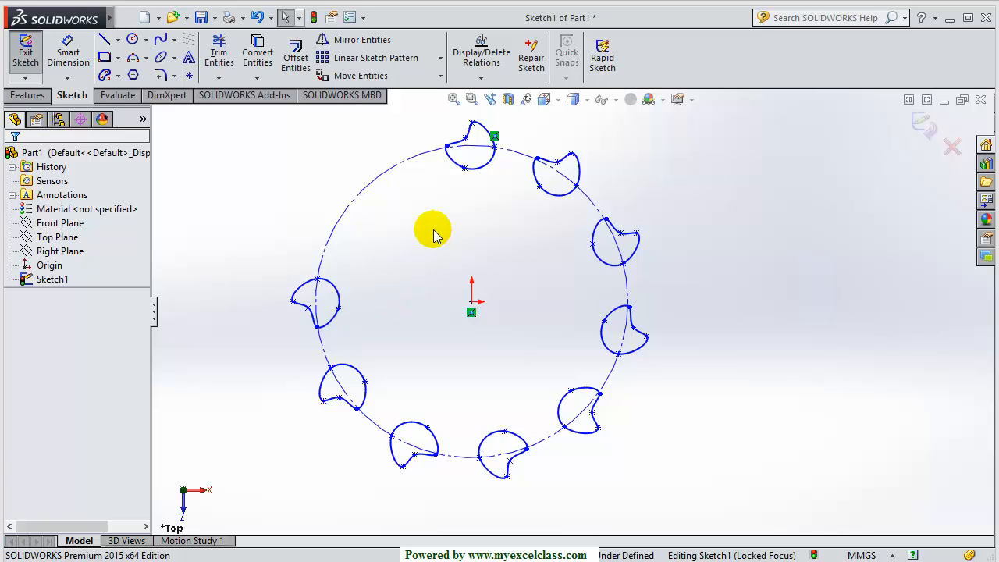
key(ctrl+z)
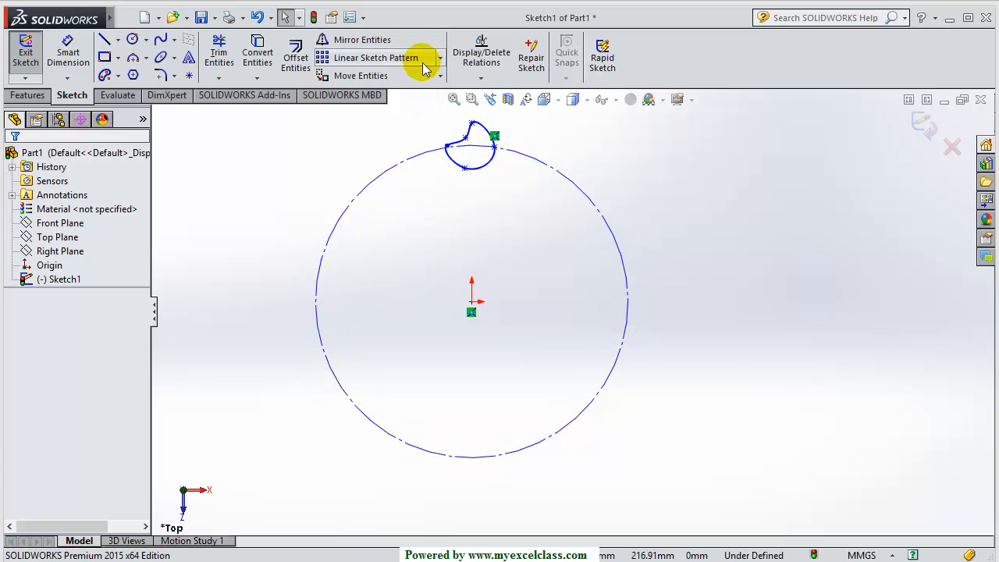
Circular-pattern Spline18 with 9 instances over 270°, reversed direction
click(440, 57)
click(410, 88)
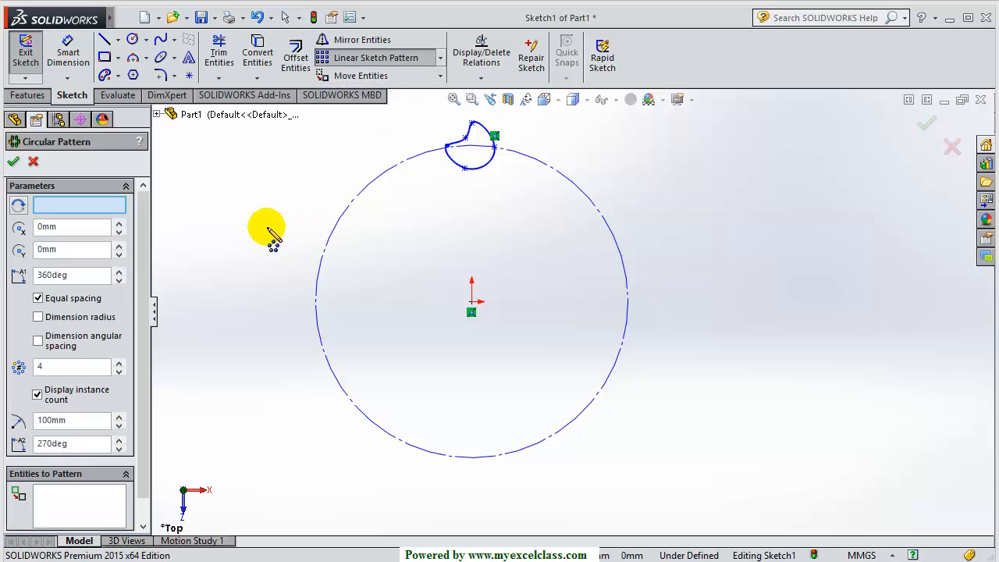
click(57, 373)
text(9)
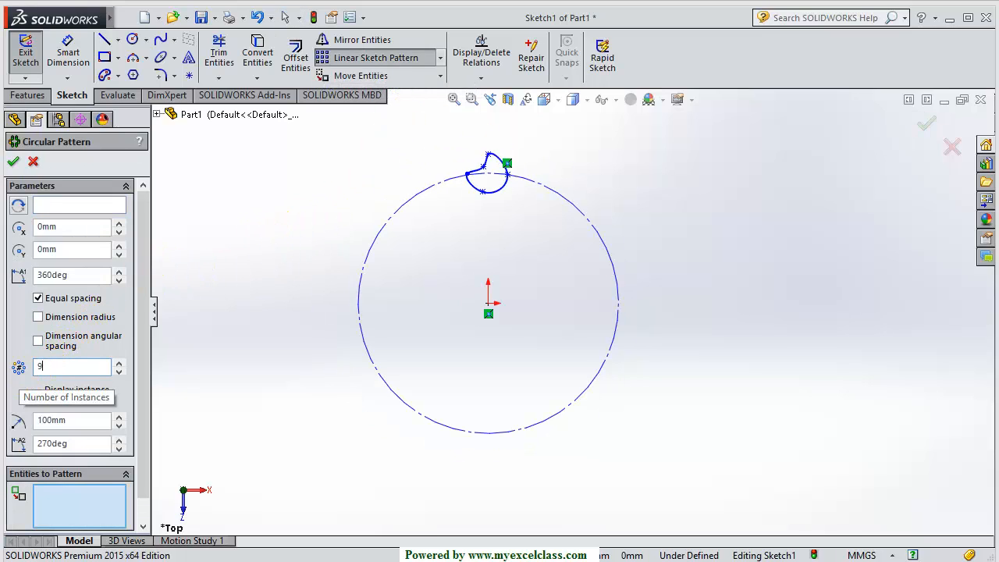
click(64, 502)
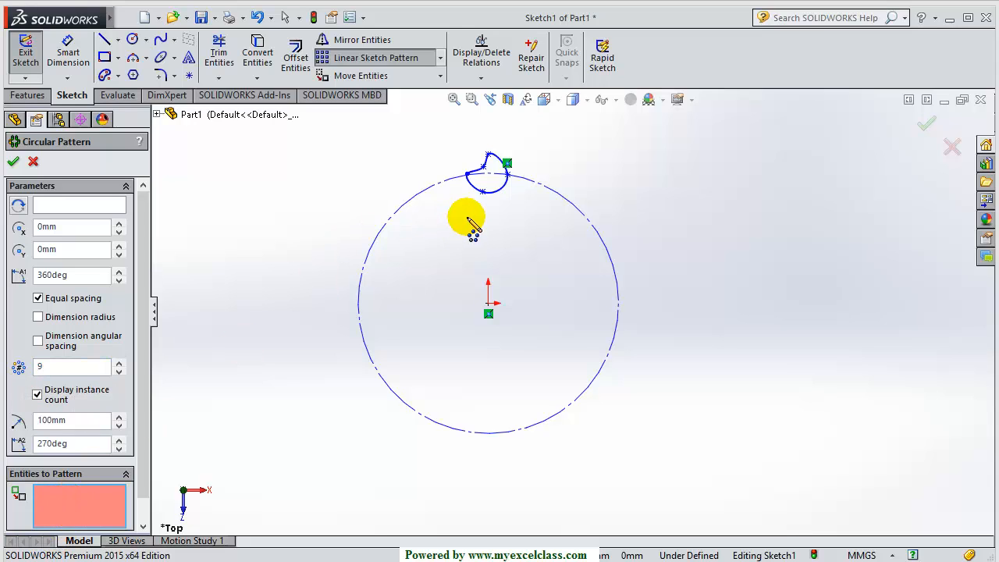
click(497, 188)
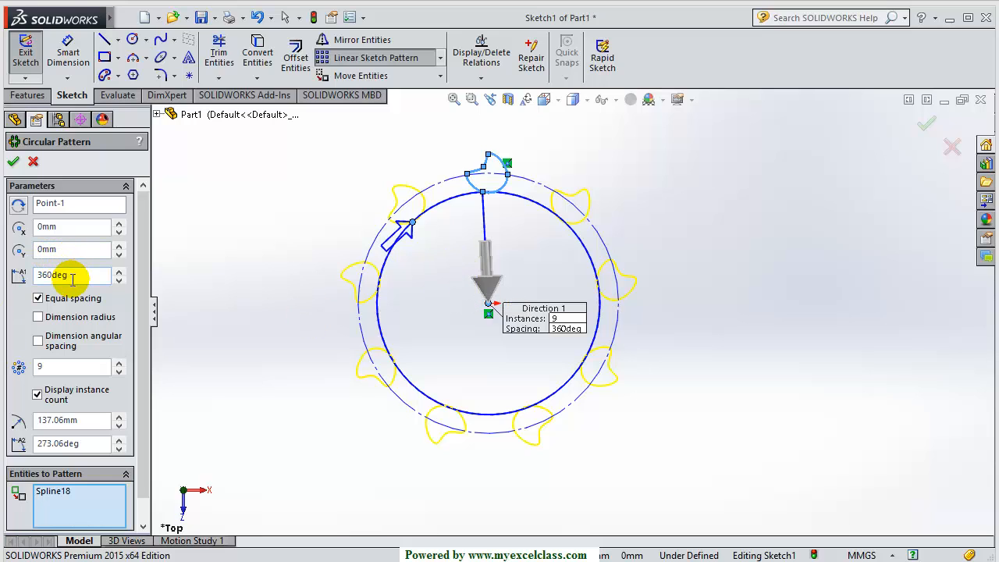
drag(72, 278, 39, 277)
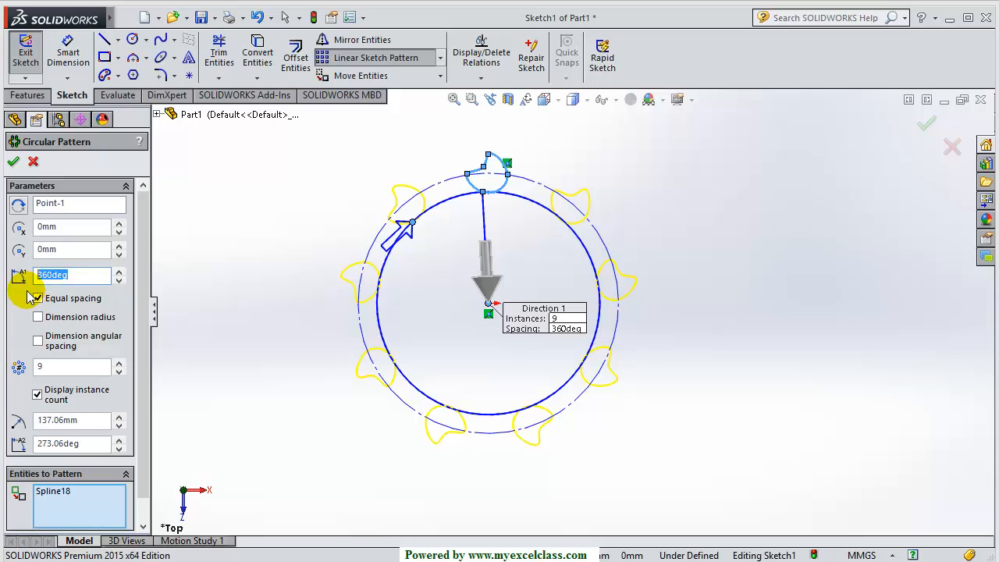
text(270)
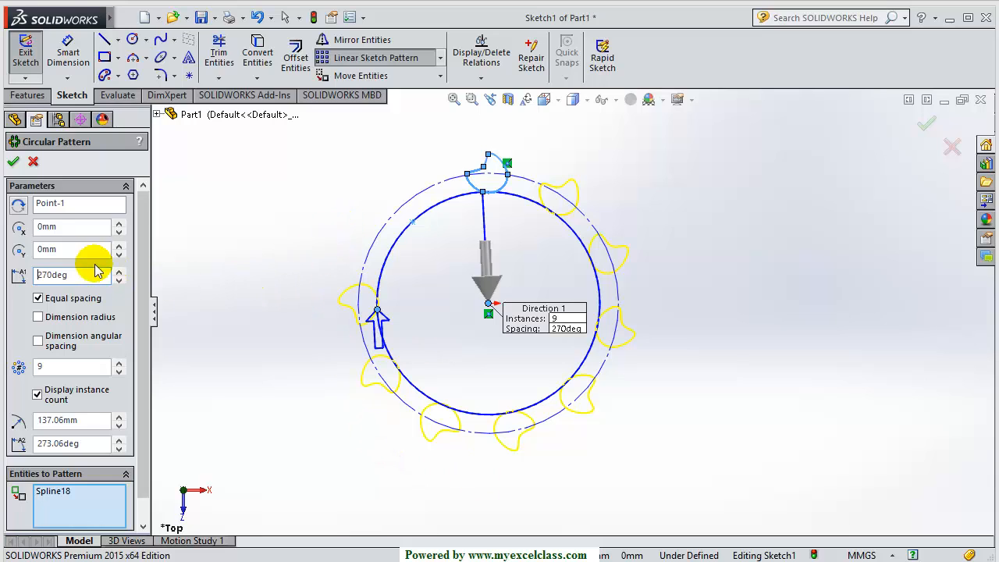
click(17, 208)
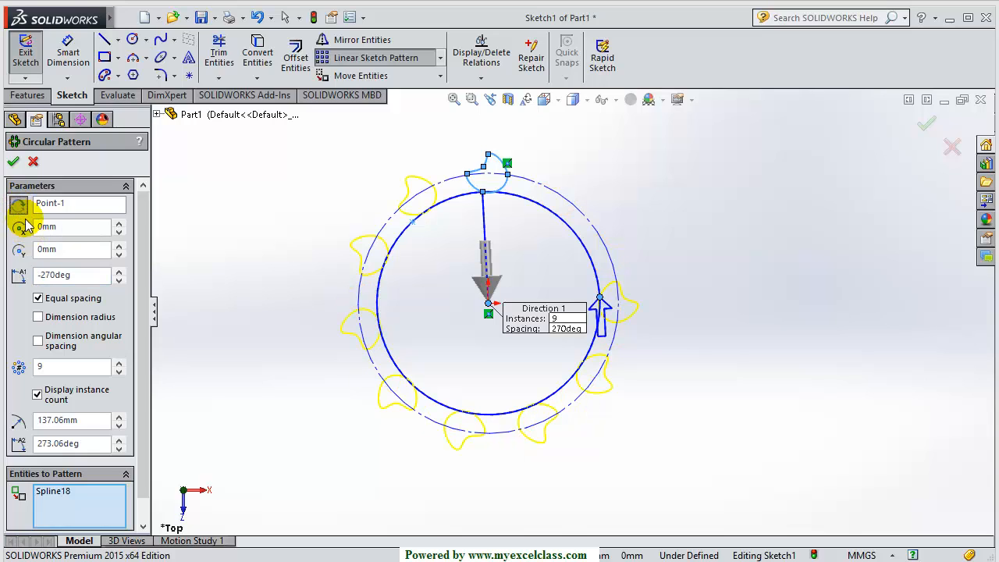
click(13, 162)
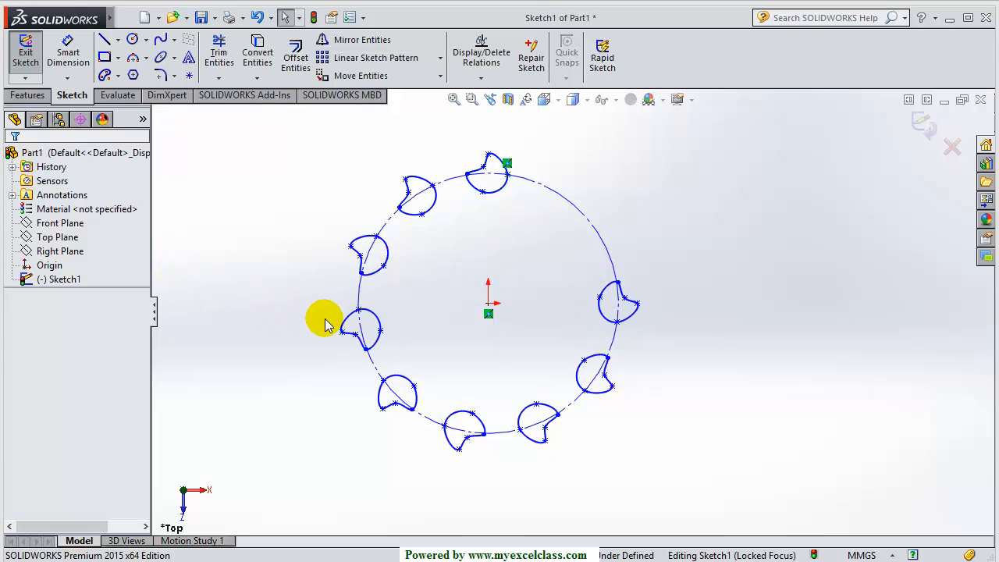
Delete the construction circle and most of the patterned splines
click(589, 225)
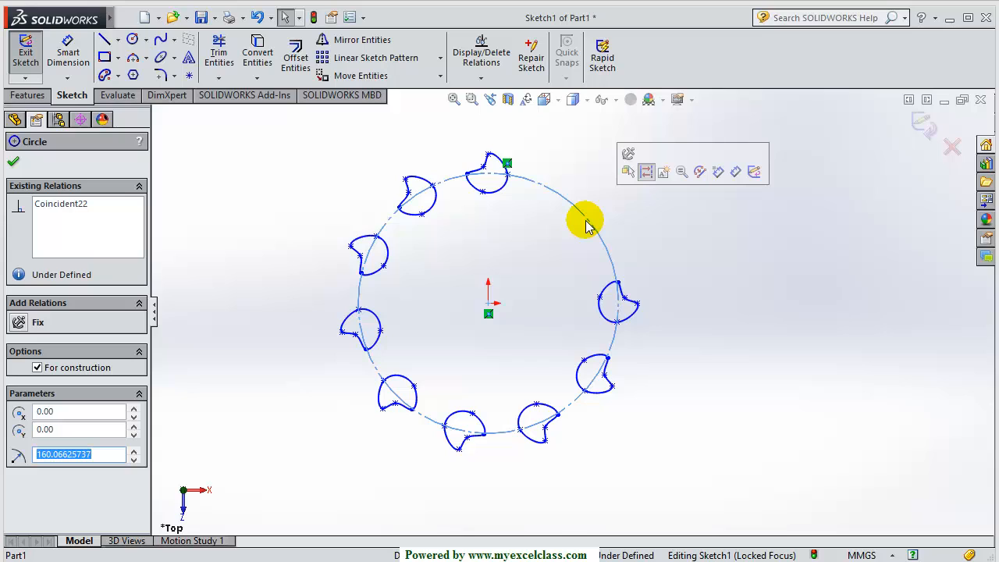
key(Delete)
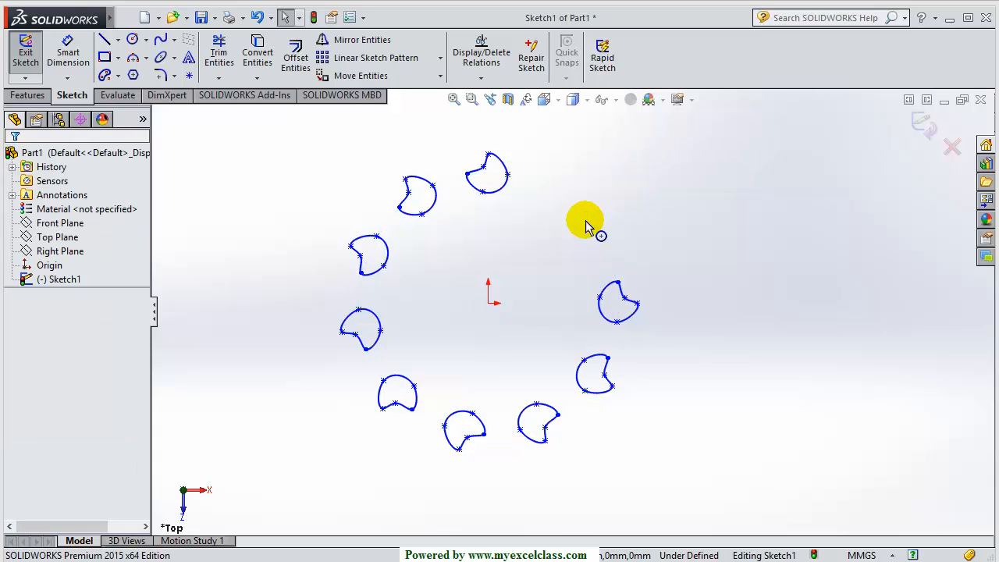
scroll(584, 228, up, 1)
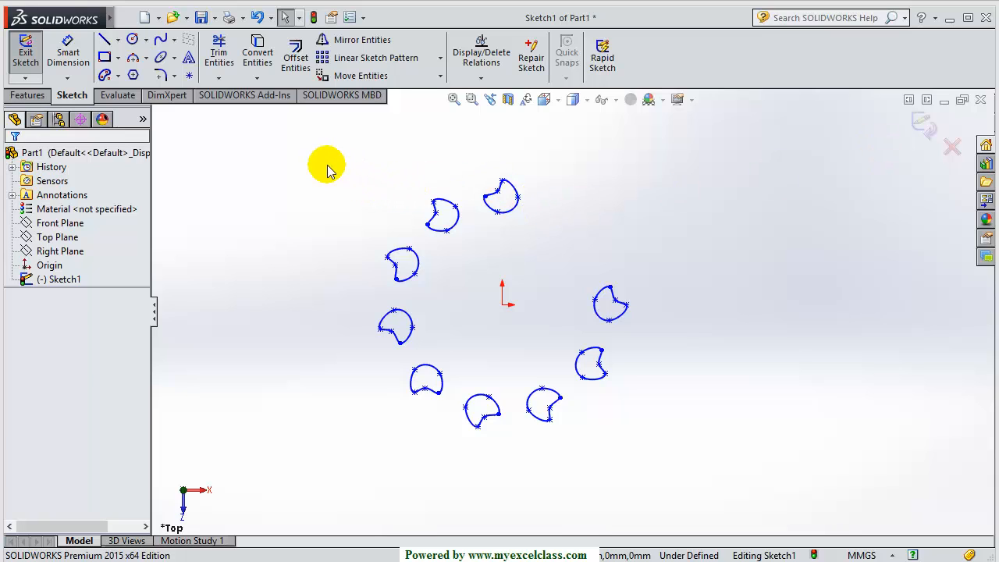
mouse_move(327, 164)
mouse_down()
mouse_move(428, 296)
mouse_move(625, 430)
mouse_move(642, 462)
mouse_up()
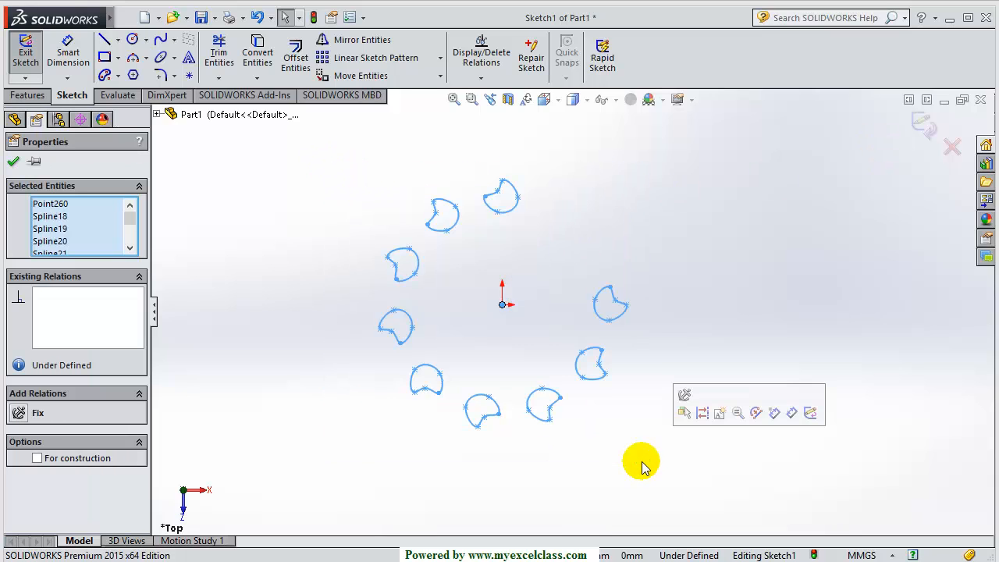
click(371, 395)
mouse_move(690, 244)
mouse_down()
mouse_move(486, 461)
mouse_move(345, 478)
mouse_up()
key(Delete)
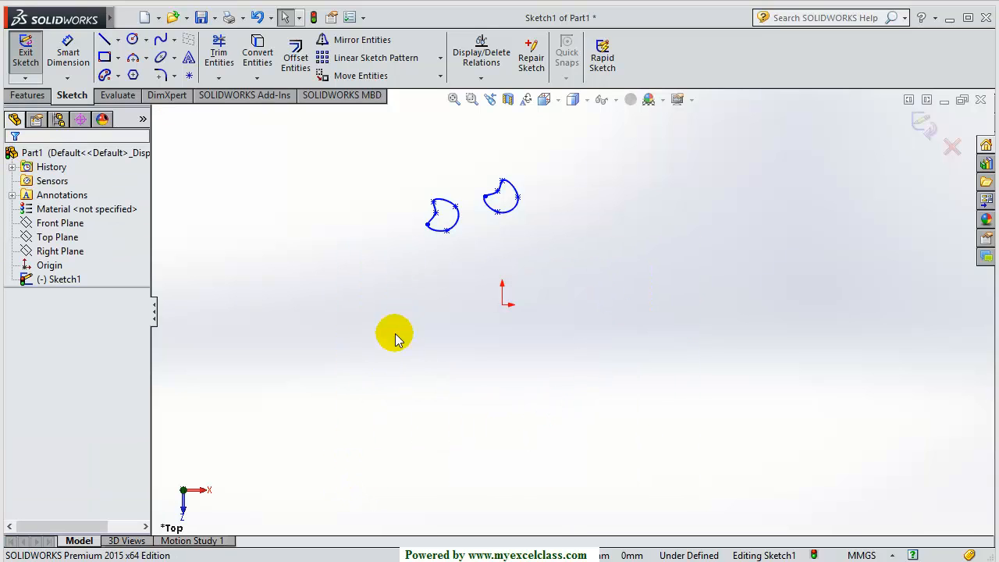
Delete the extra left spline so only one loop remains
scroll(431, 191, down, 2)
drag(424, 196, 507, 339)
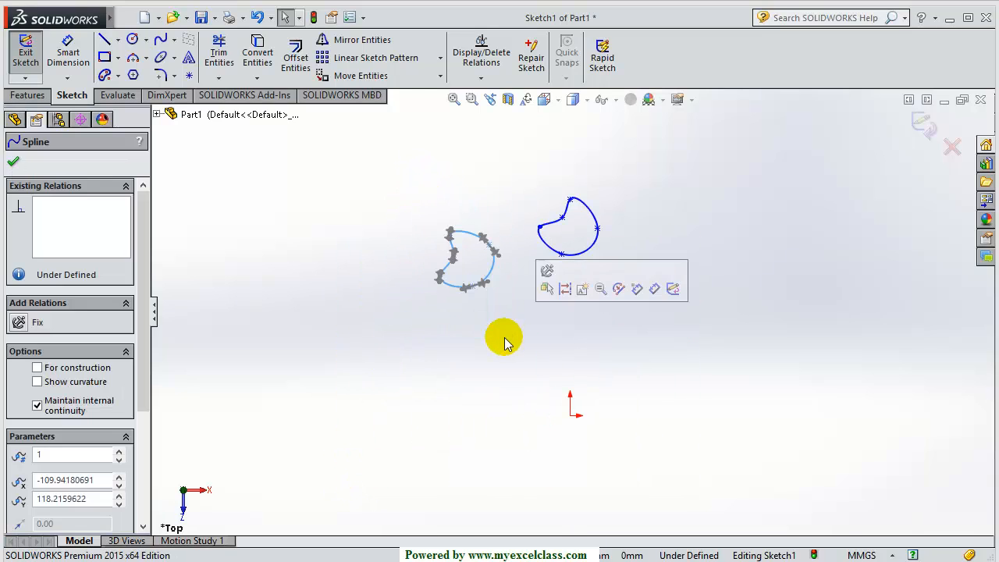
key(Delete)
scroll(585, 234, down, 1)
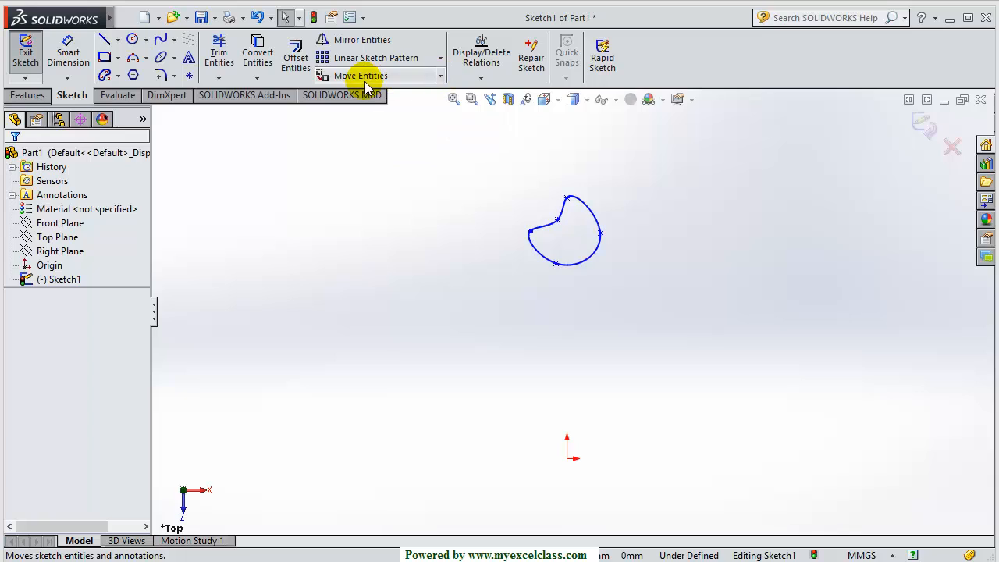
Move Spline18 From/To so its inner tip lands on the origin
click(442, 78)
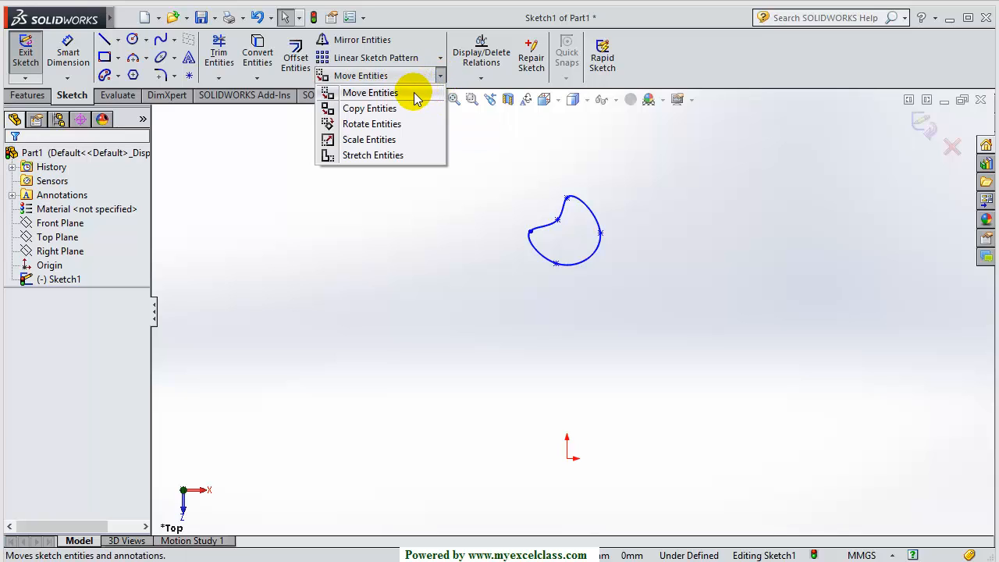
click(454, 250)
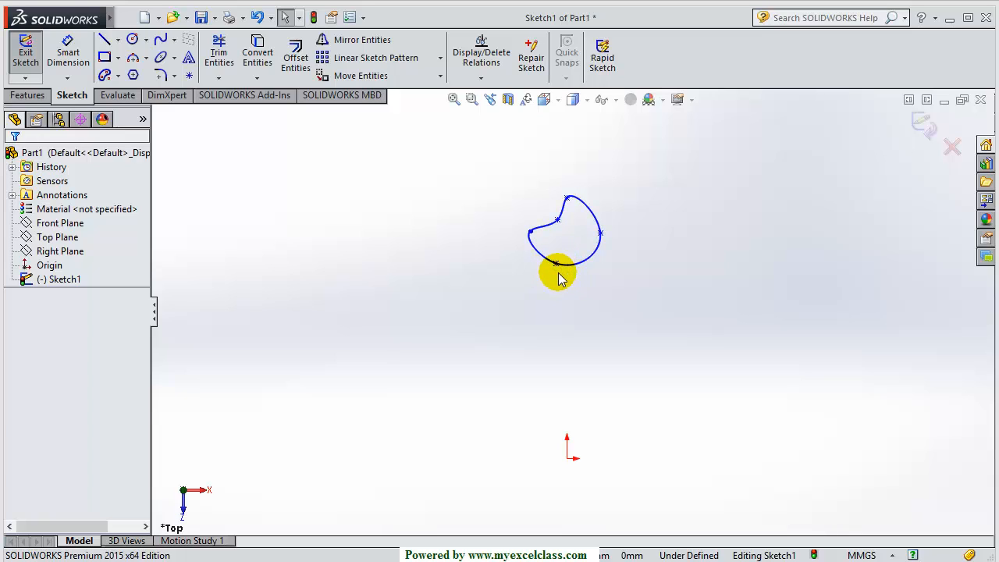
click(386, 75)
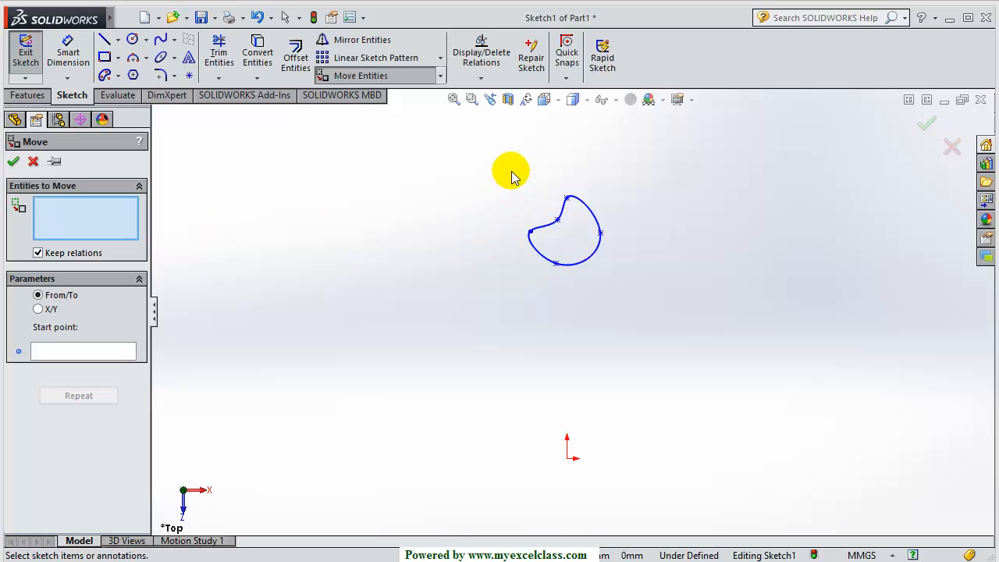
drag(493, 167, 631, 320)
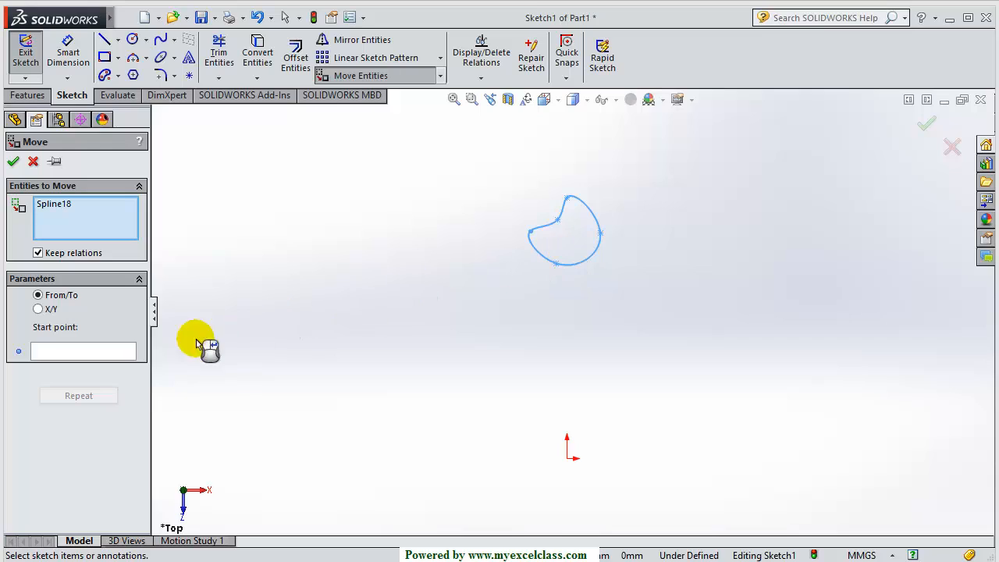
click(72, 352)
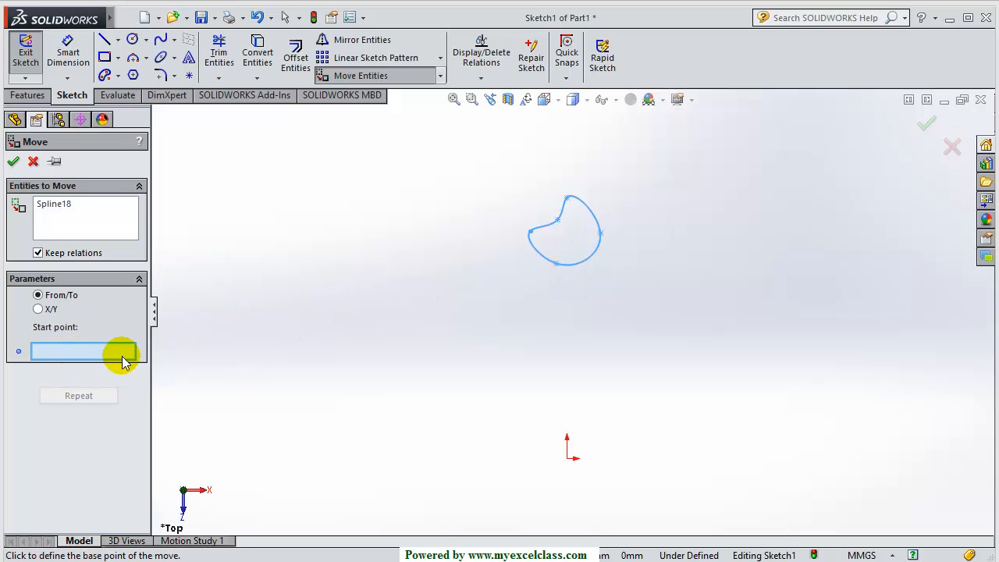
click(561, 226)
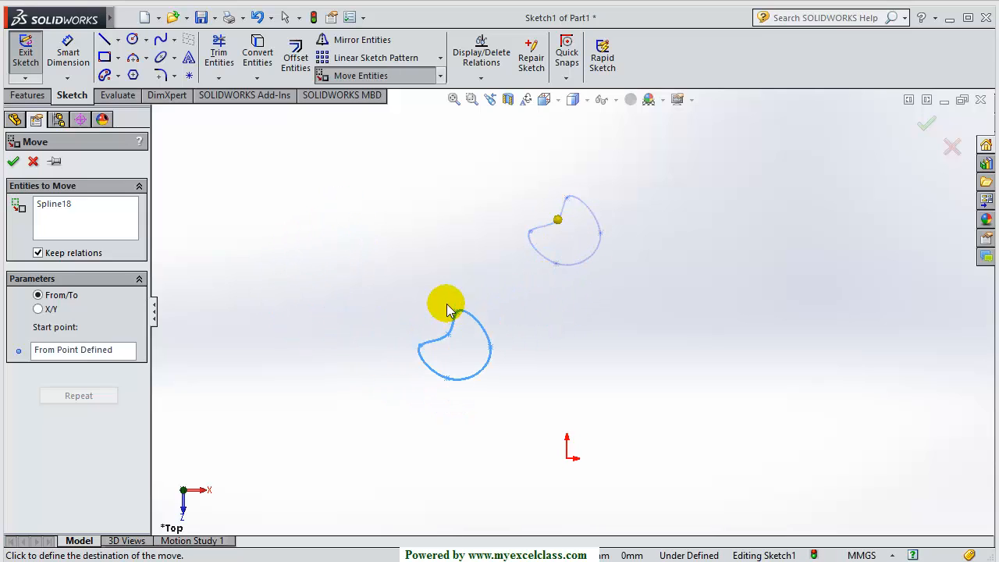
scroll(442, 289, up, 4)
scroll(553, 395, down, 8)
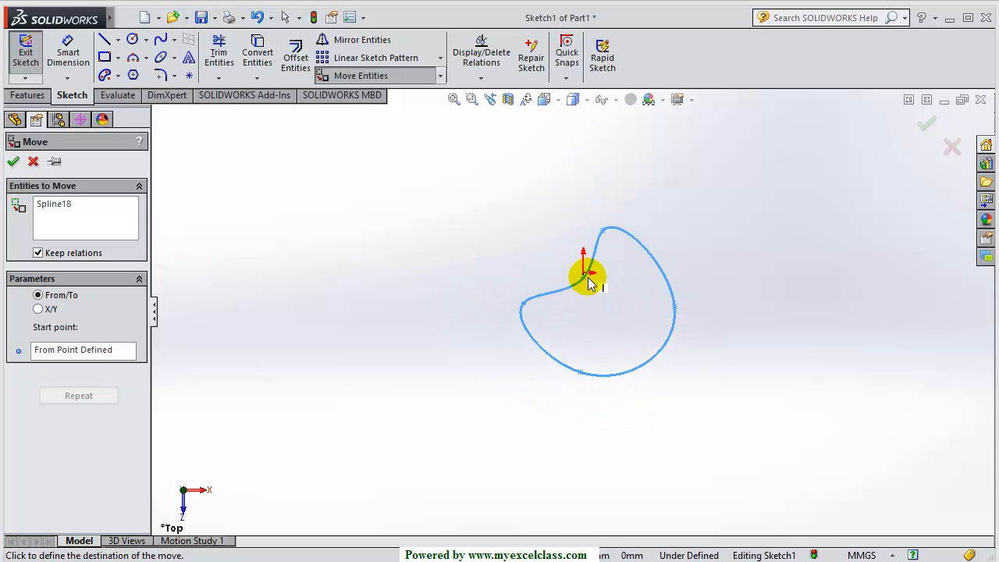
click(584, 273)
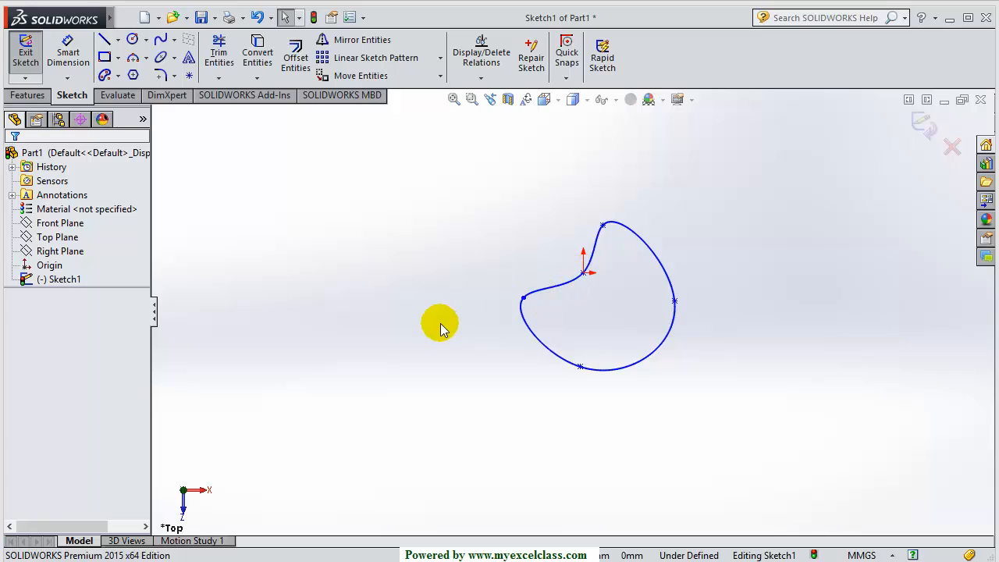
scroll(438, 346, up, 5)
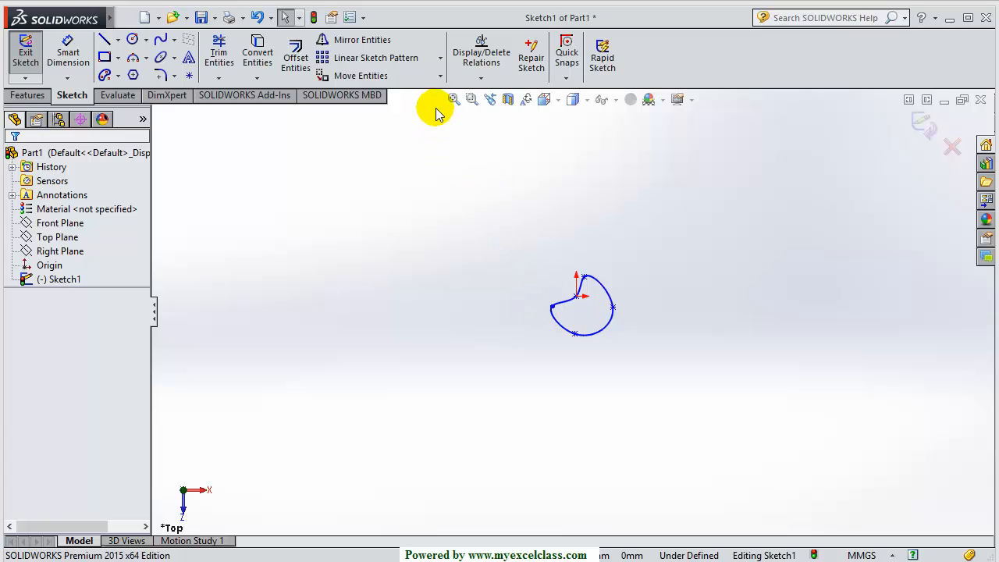
Copy Spline18 from the origin base point to a spot left of the original
click(441, 76)
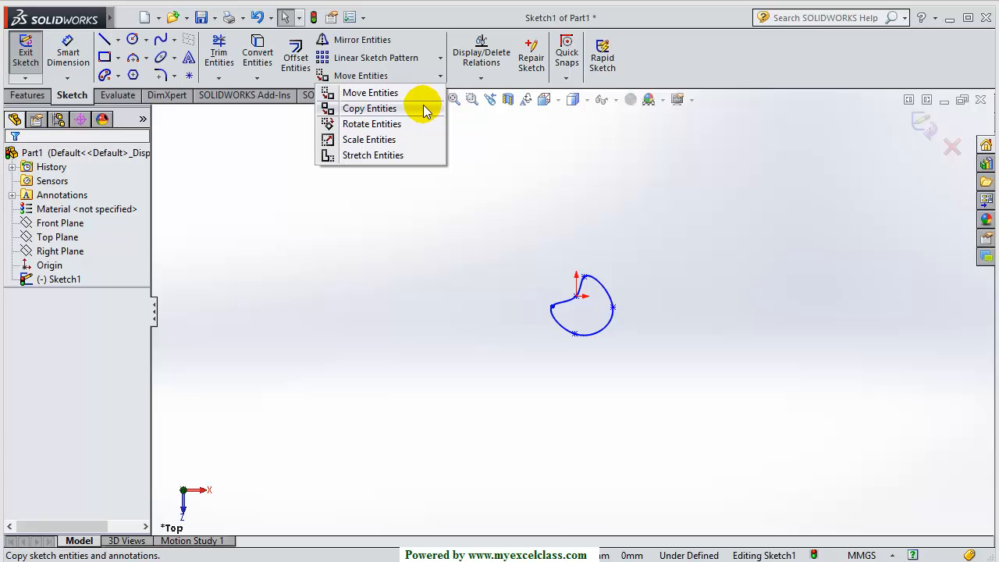
click(428, 110)
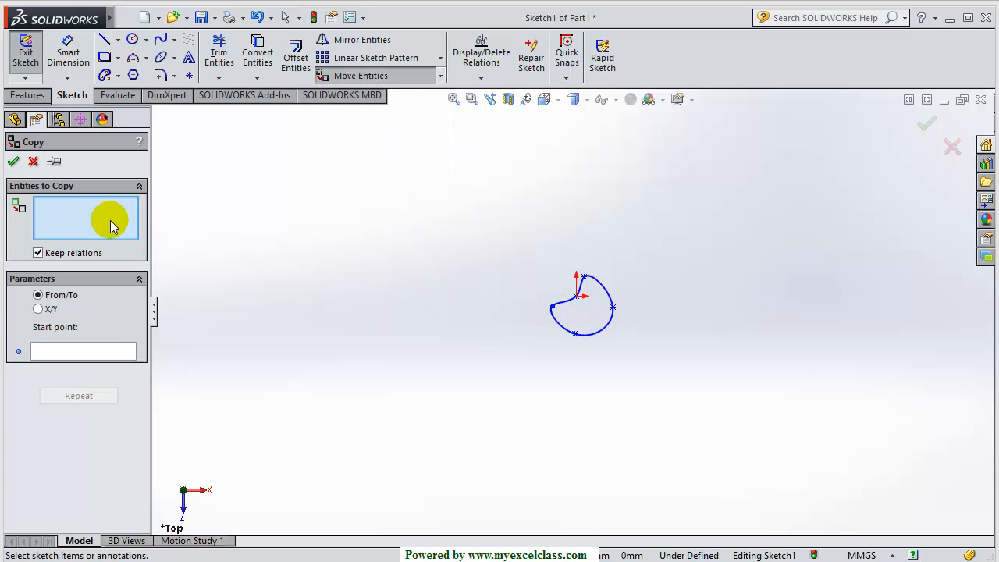
click(596, 335)
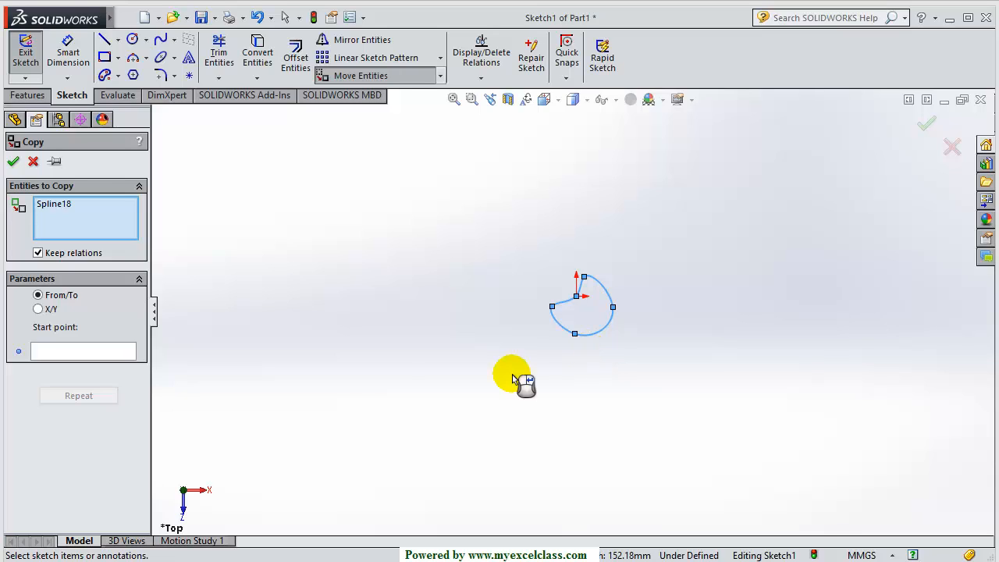
click(85, 352)
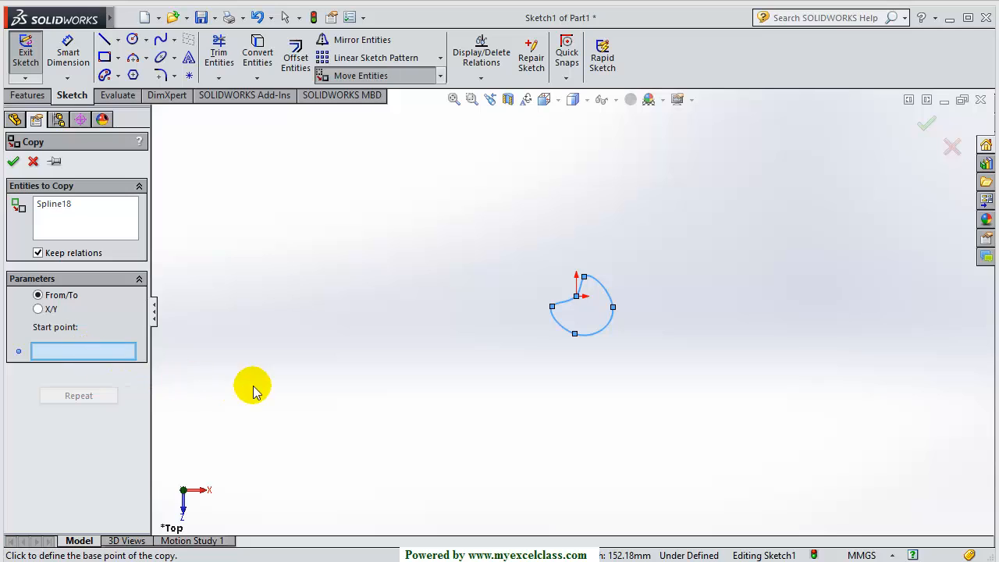
scroll(578, 306, down, 3)
scroll(577, 306, down, 3)
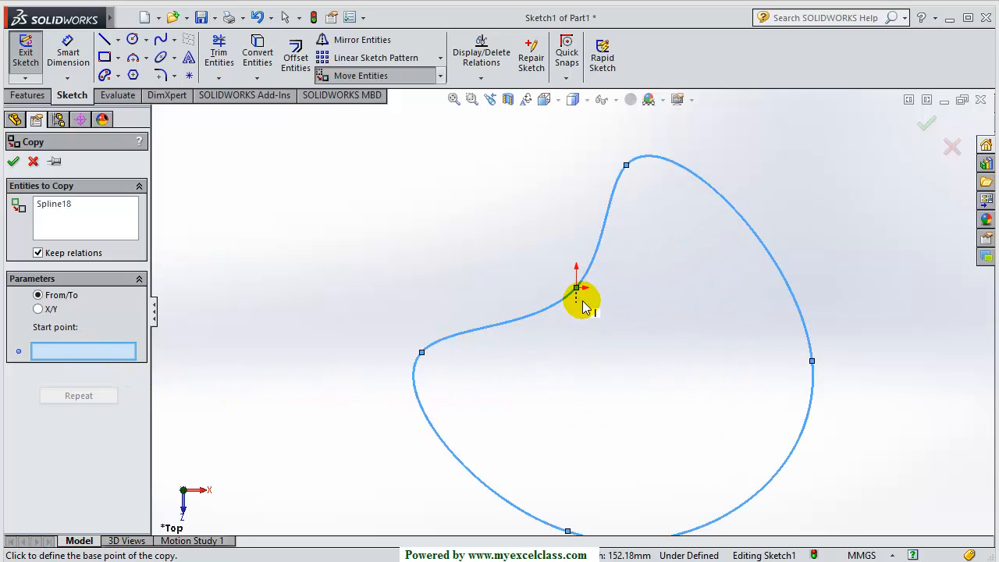
click(576, 288)
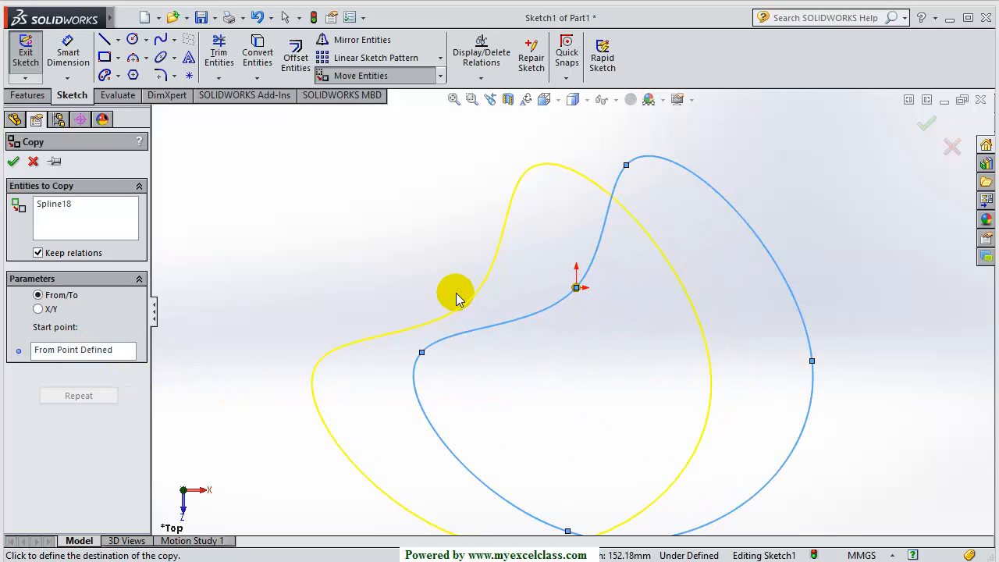
scroll(453, 297, up, 6)
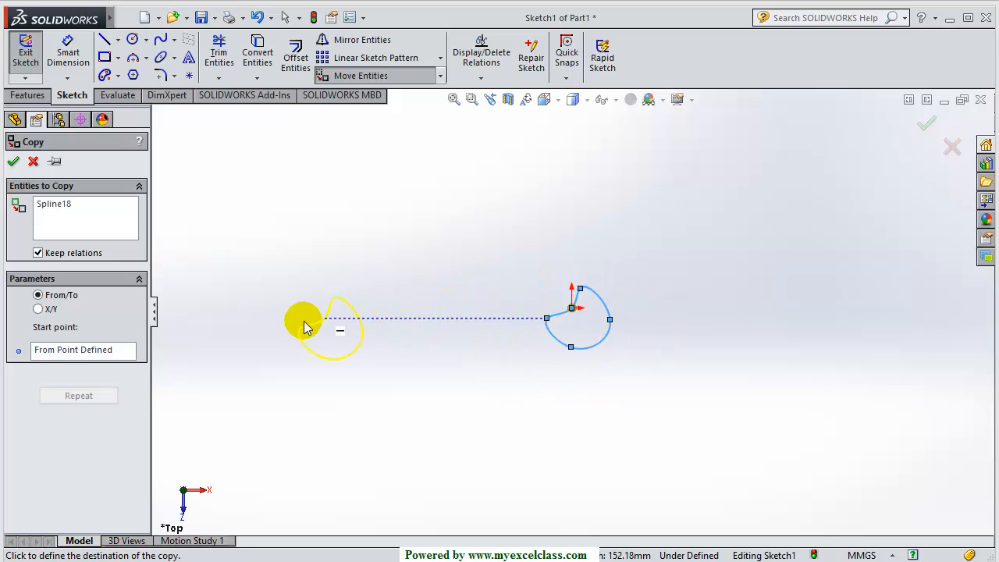
scroll(272, 308, up, 2)
click(394, 315)
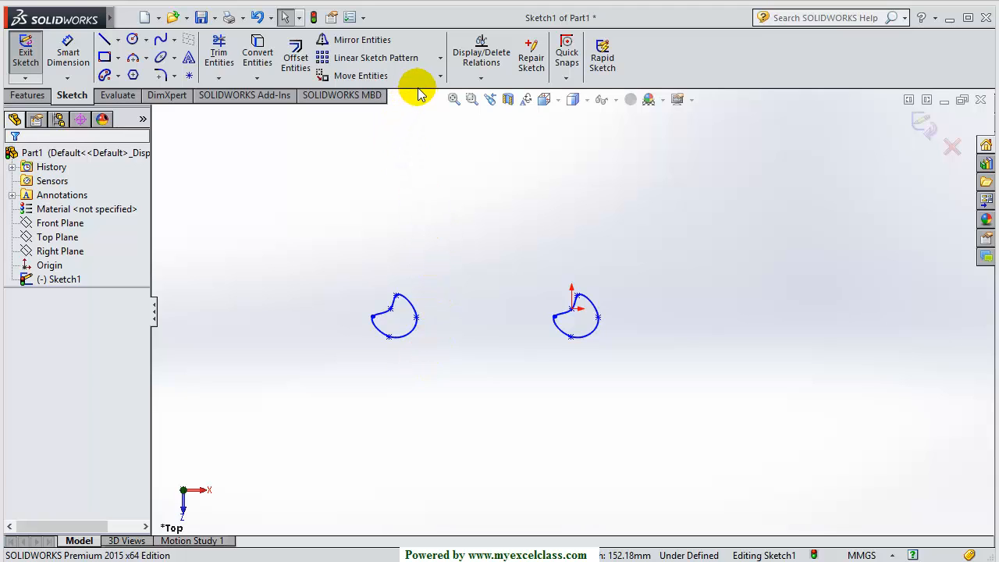
Box-select the bell spline at the origin to check it sits beside the original copy
scroll(608, 320, down, 3)
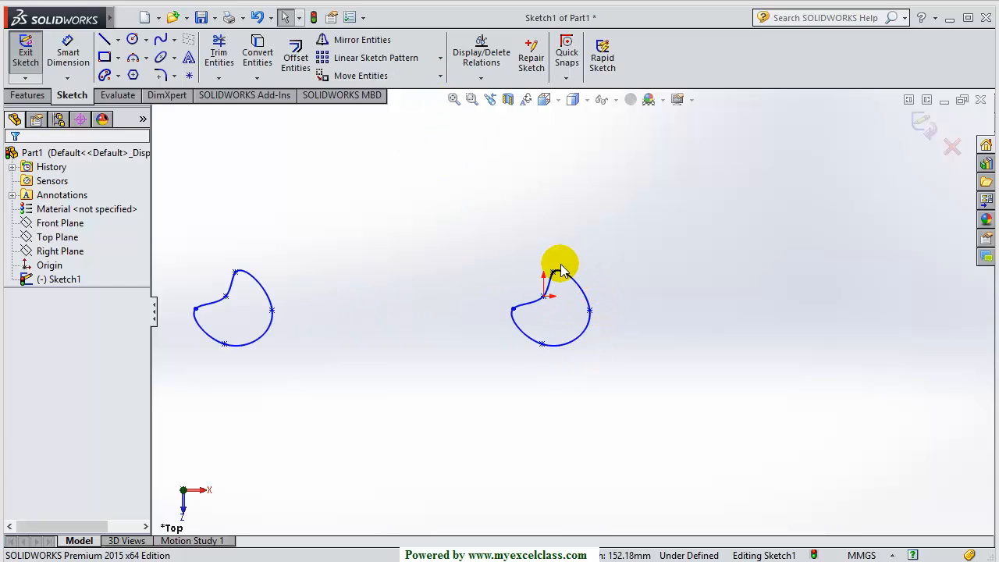
scroll(558, 271, down, 1)
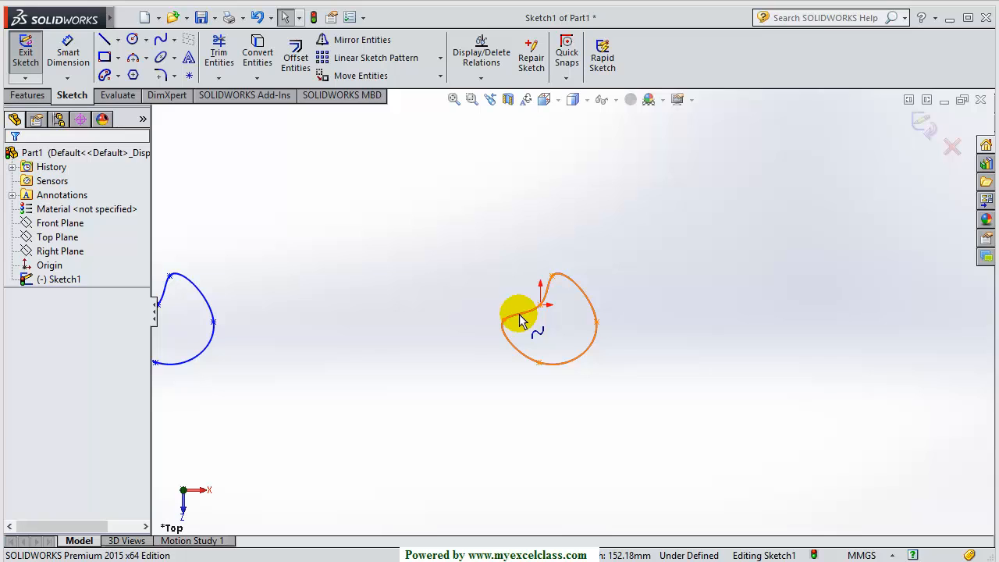
click(522, 320)
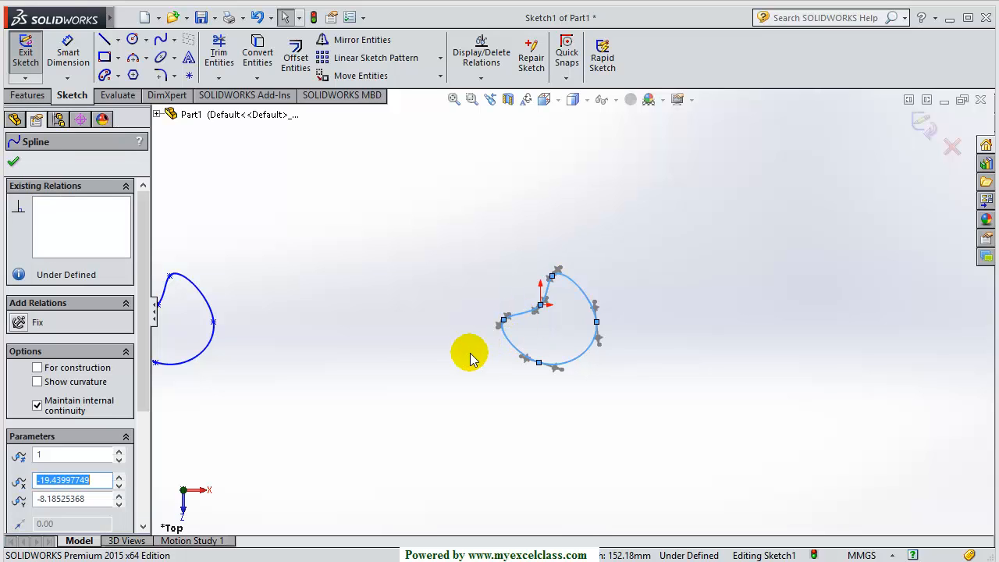
drag(451, 221, 637, 425)
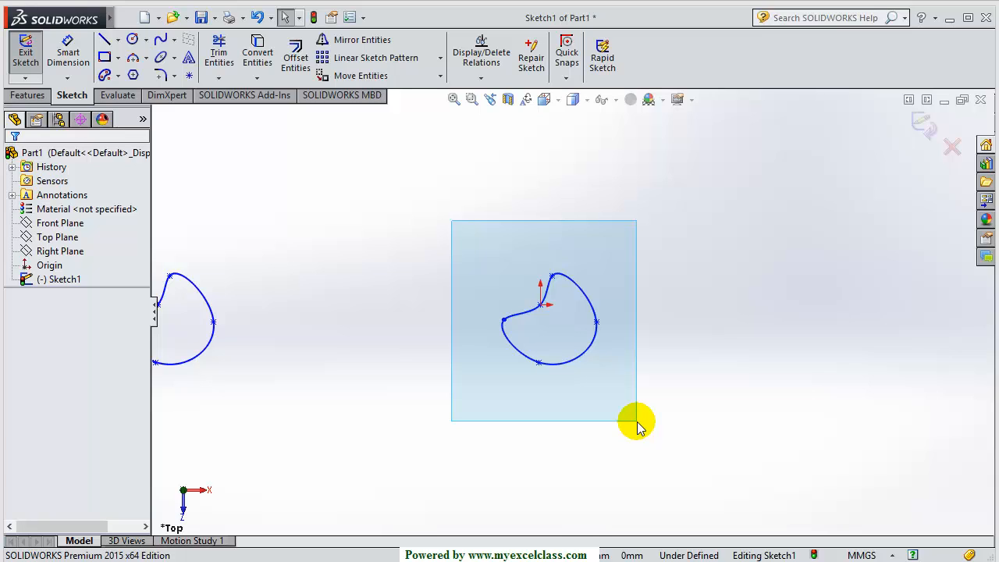
drag(637, 426, 636, 420)
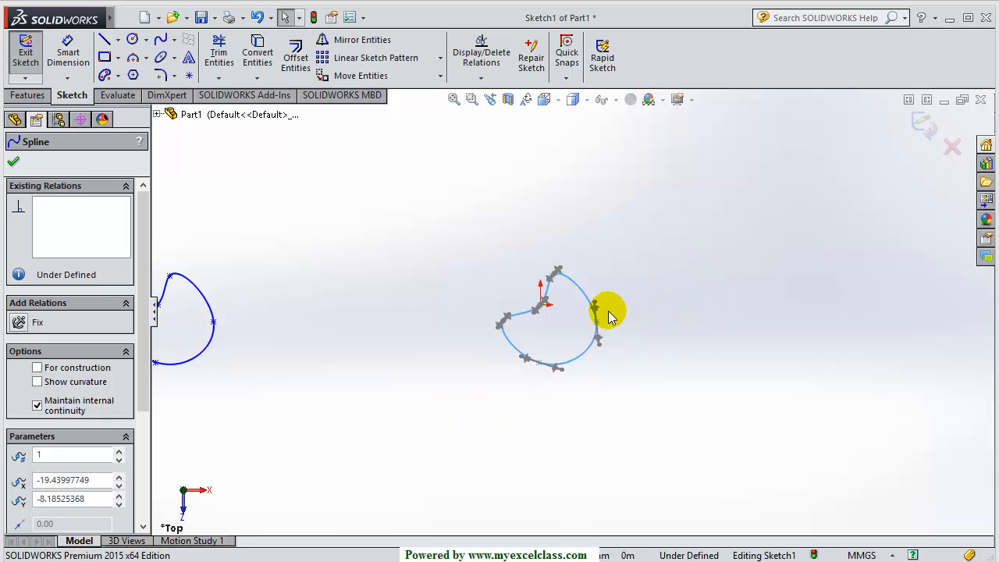
scroll(581, 320, up, 3)
click(922, 123)
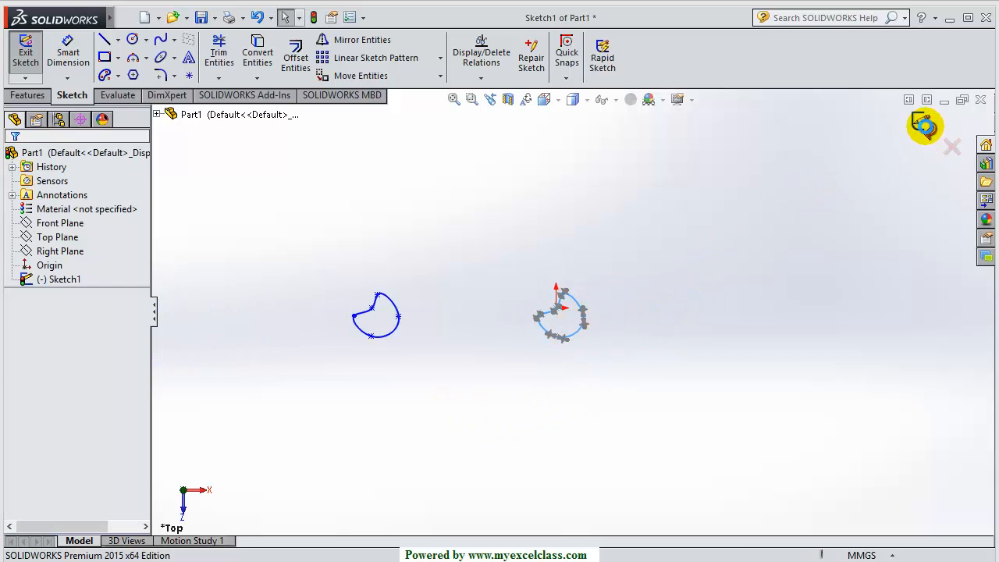
click(617, 360)
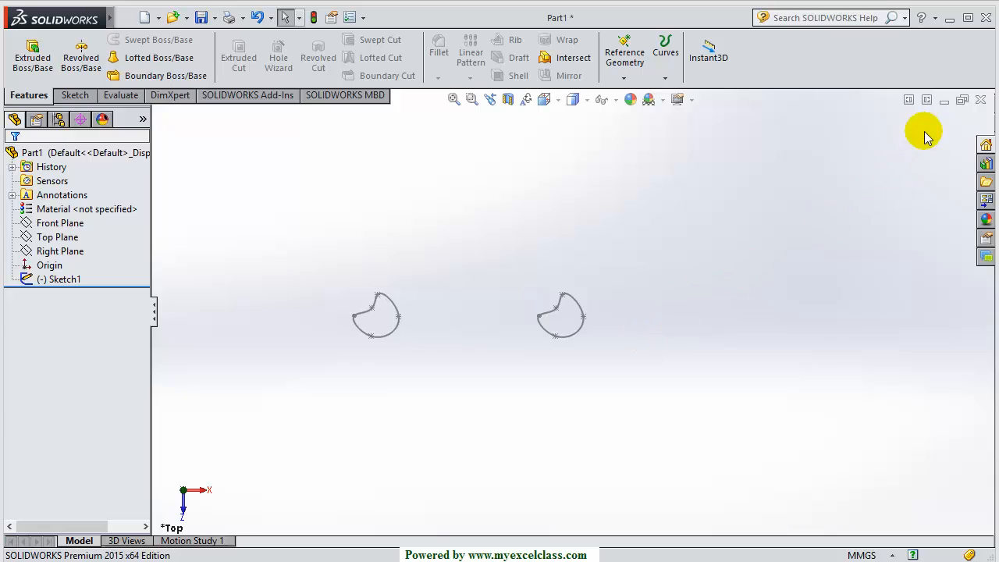
click(943, 100)
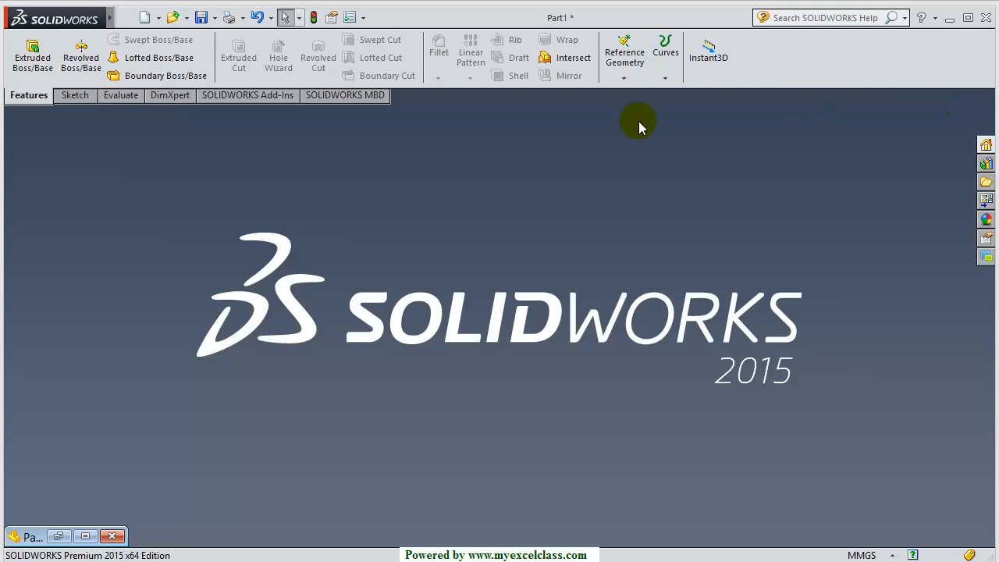
click(144, 18)
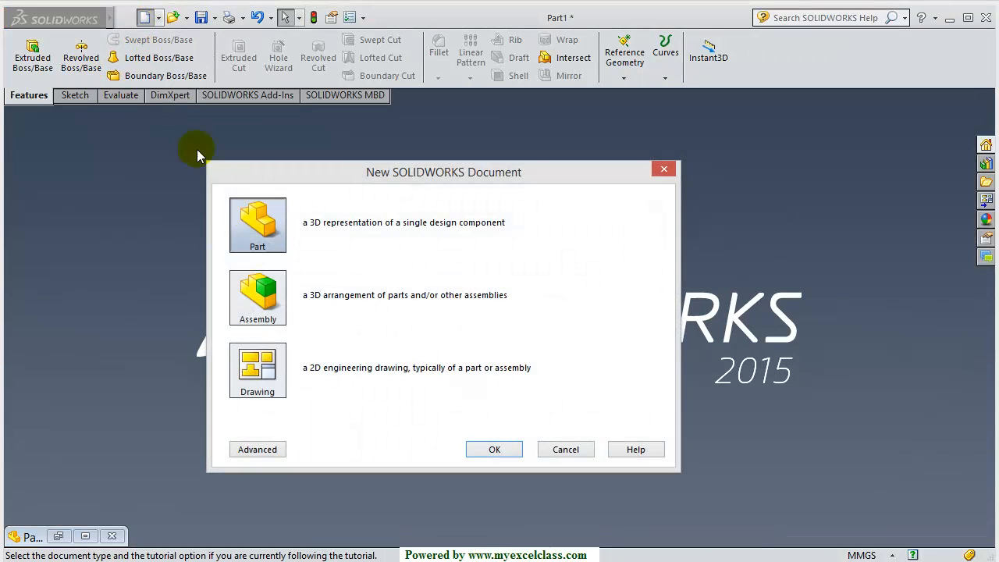
click(495, 445)
click(72, 223)
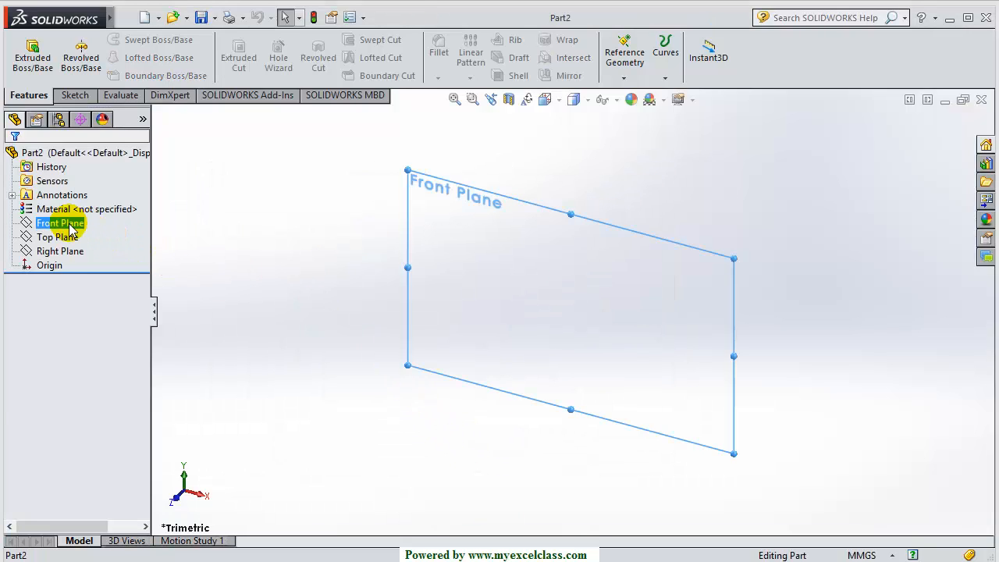
click(80, 203)
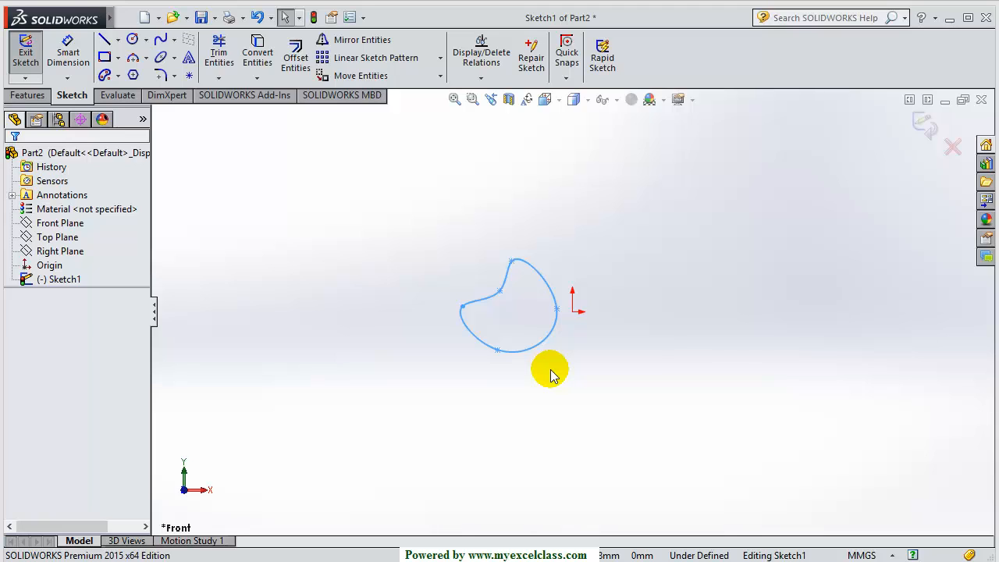
click(953, 147)
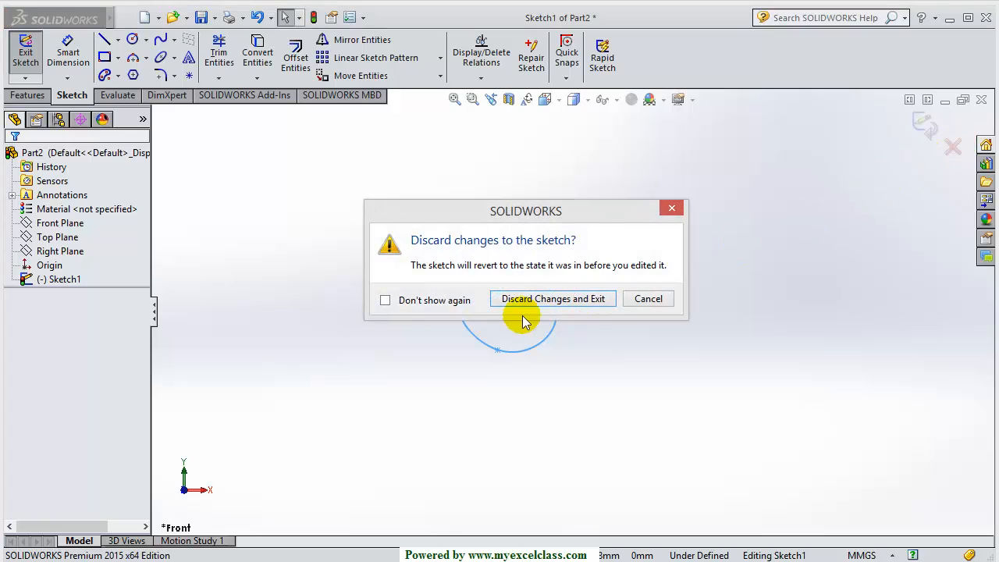
click(549, 299)
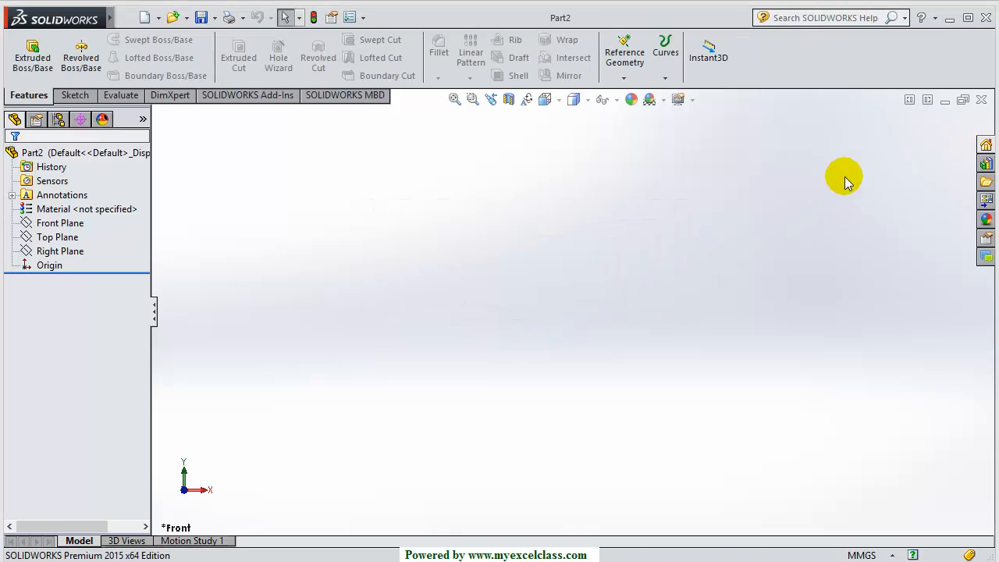
click(981, 100)
Reopen Sketch1 and delete the left bell spline
click(379, 338)
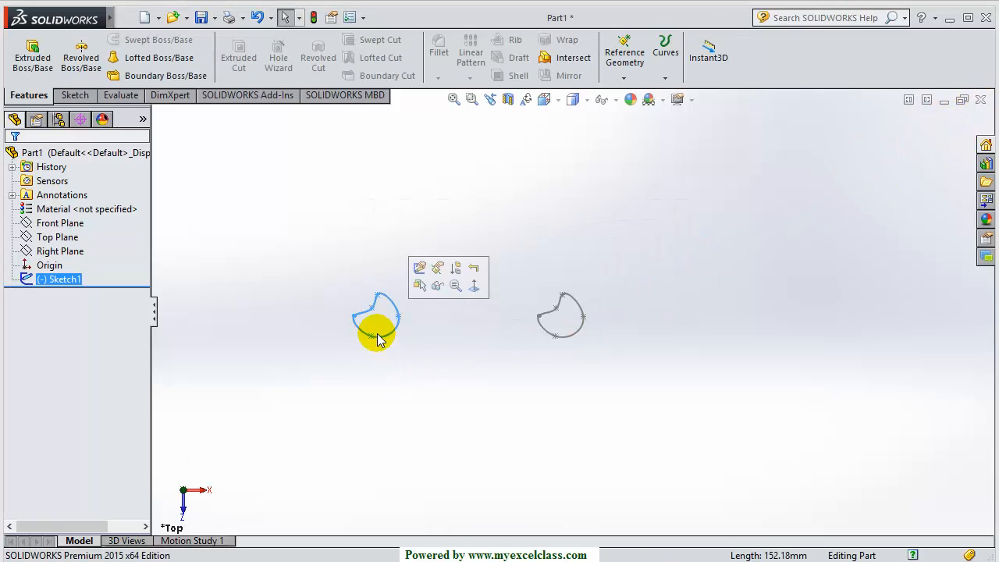
click(419, 268)
scroll(562, 316, down, 3)
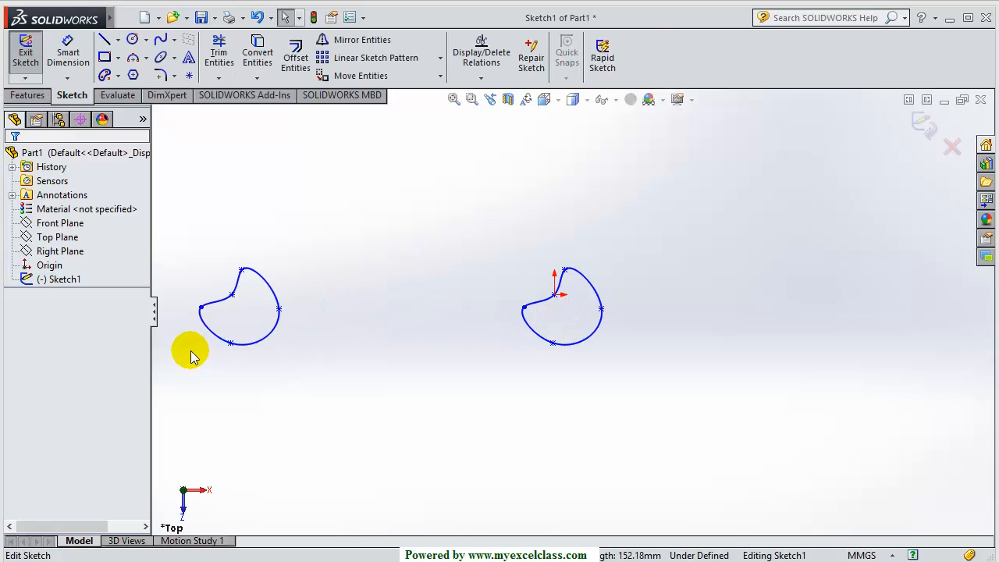
click(267, 339)
key(Delete)
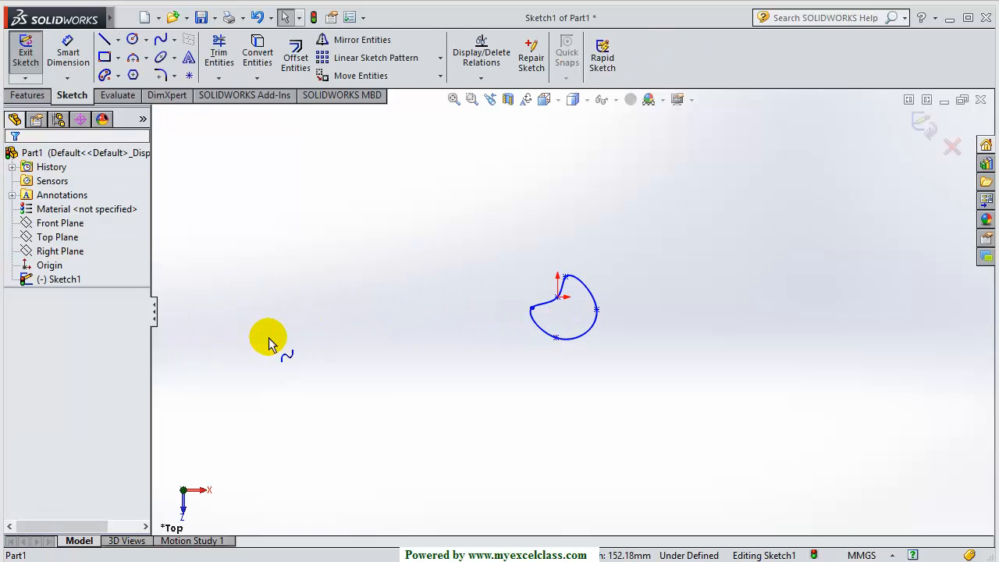
Preview the remaining spline rotated 45° about the origin with Rotate Entities
click(440, 76)
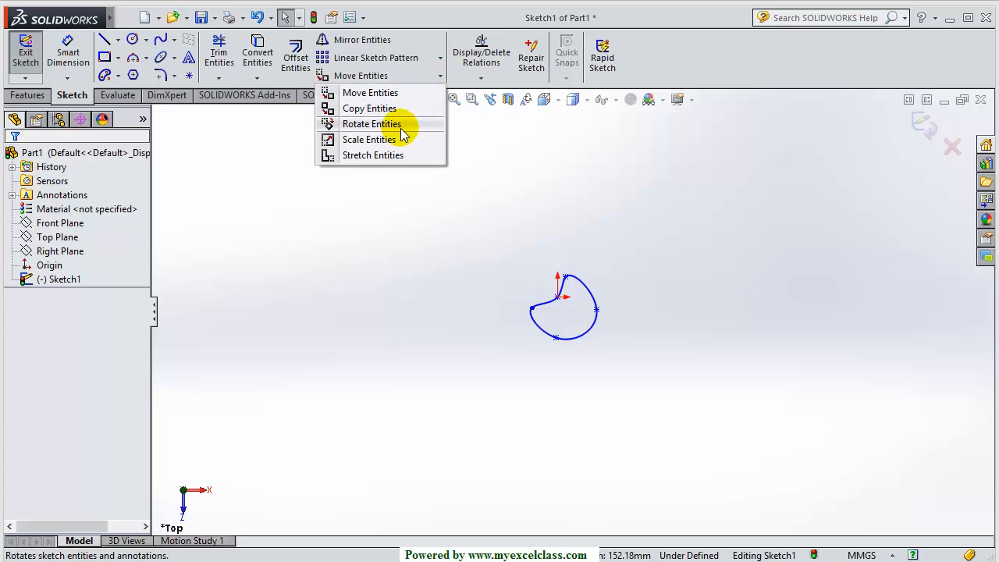
click(373, 124)
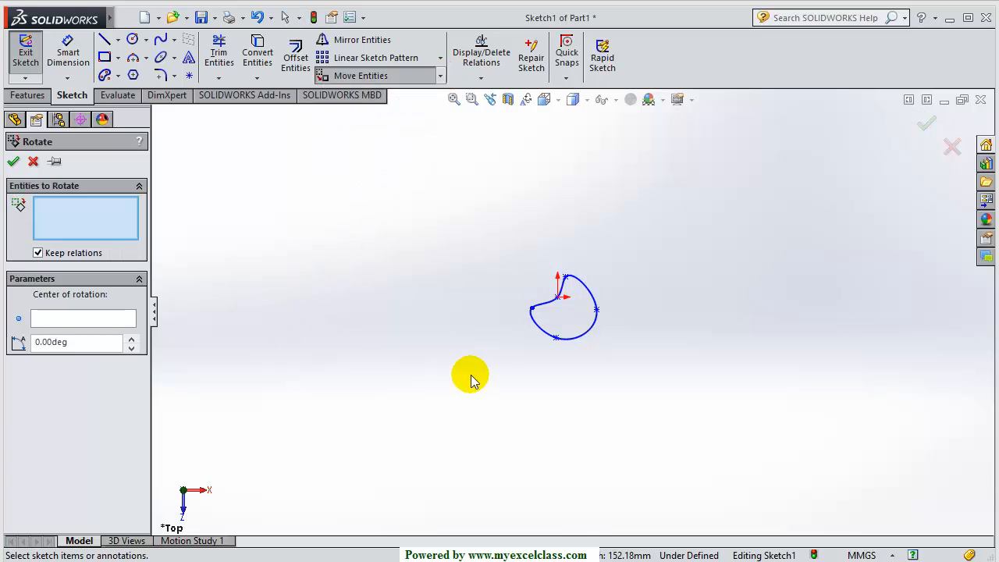
scroll(561, 293, down, 4)
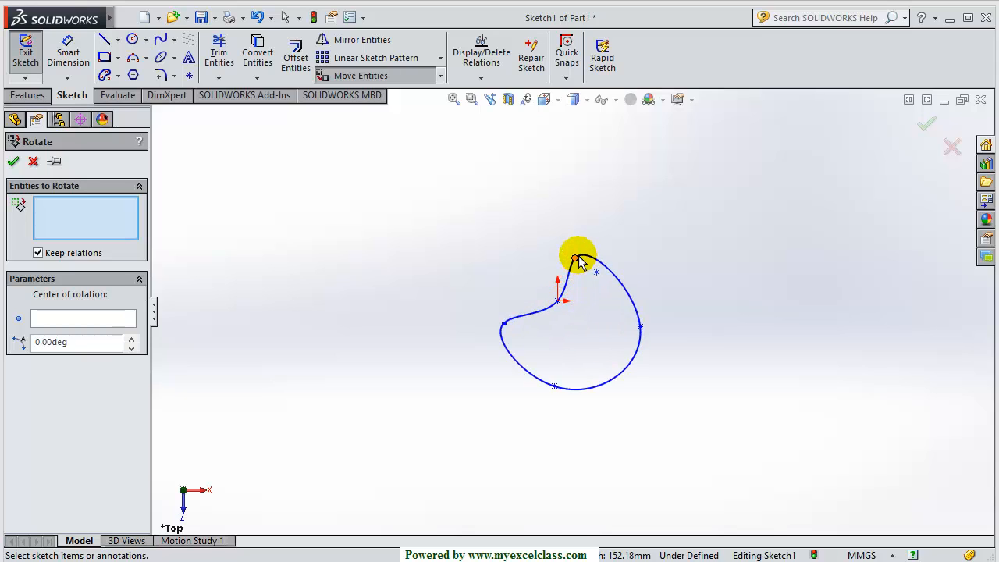
click(516, 319)
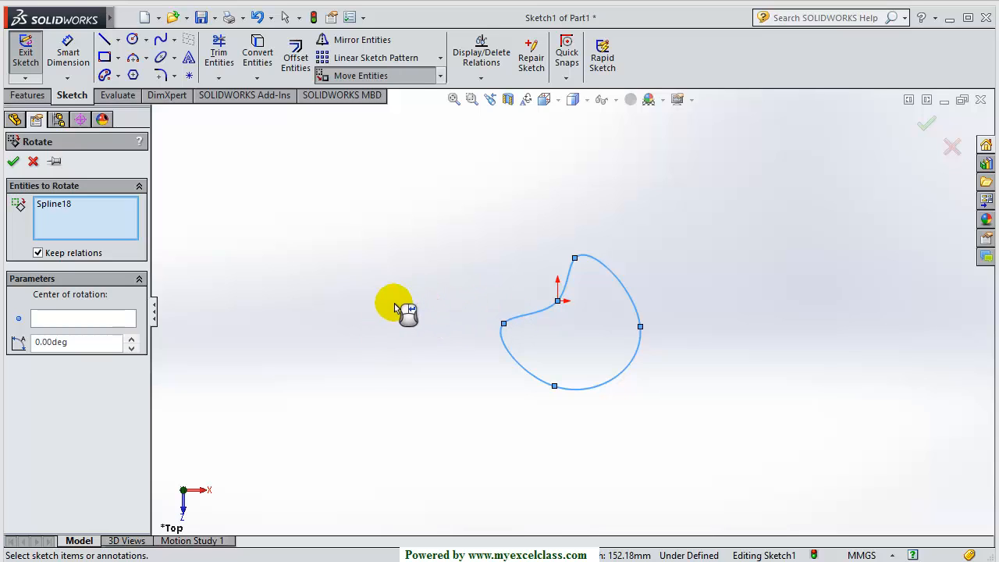
click(56, 319)
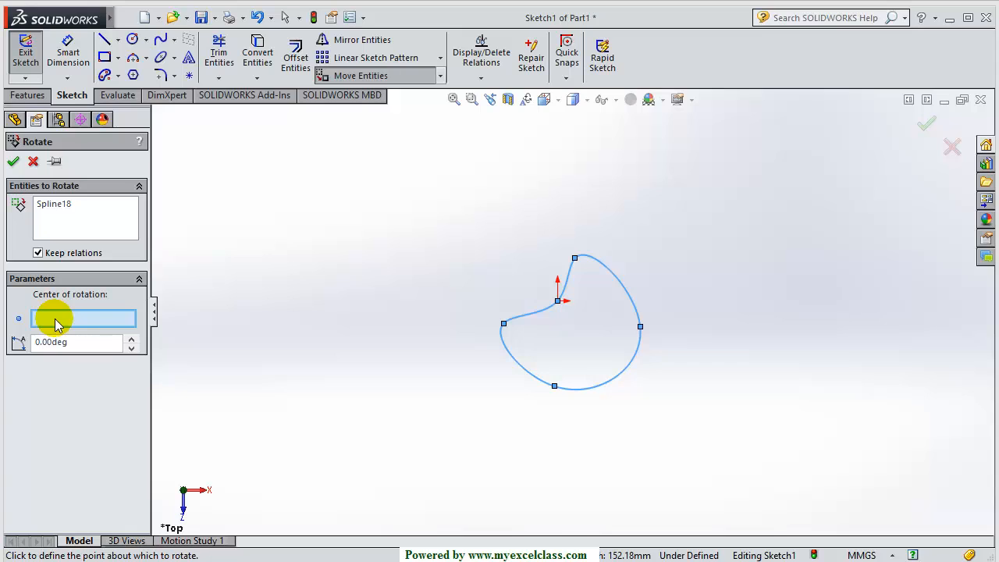
scroll(557, 328, down, 1)
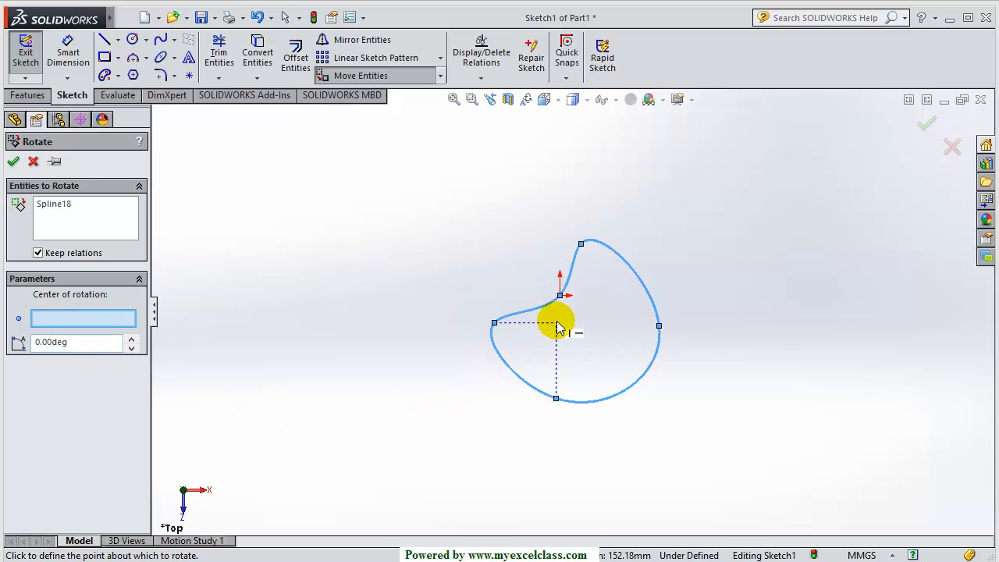
scroll(557, 327, down, 3)
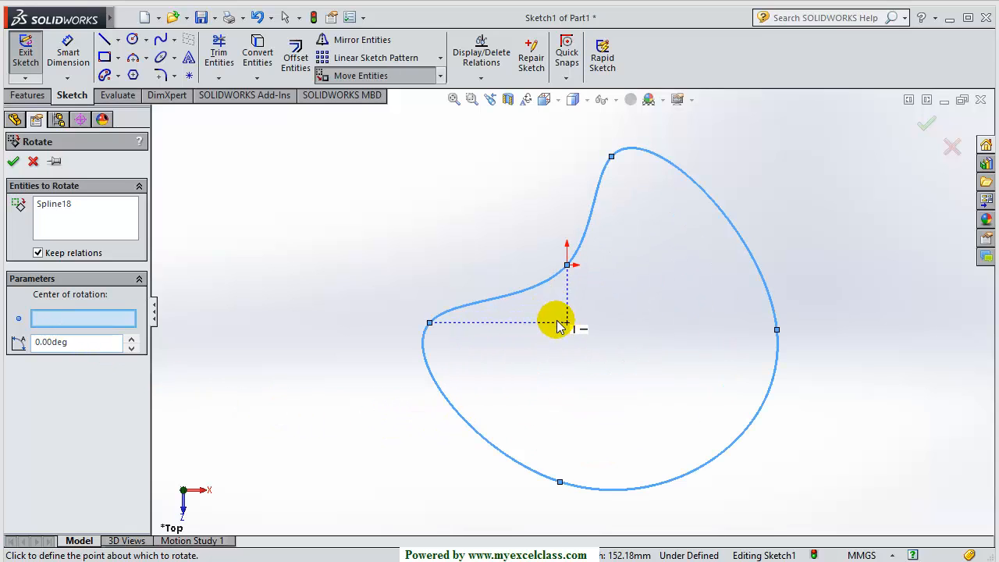
click(567, 267)
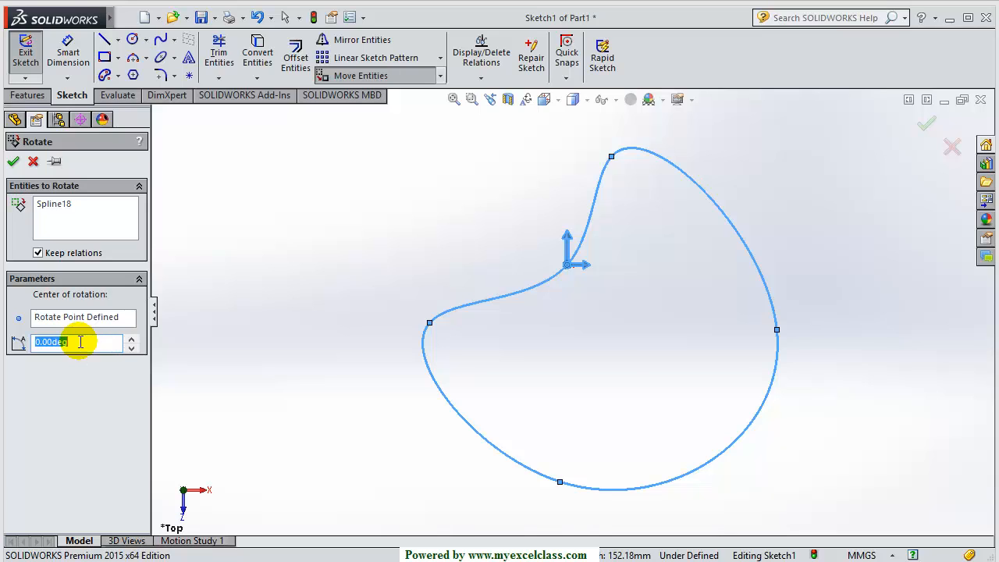
text(45)
key(Return)
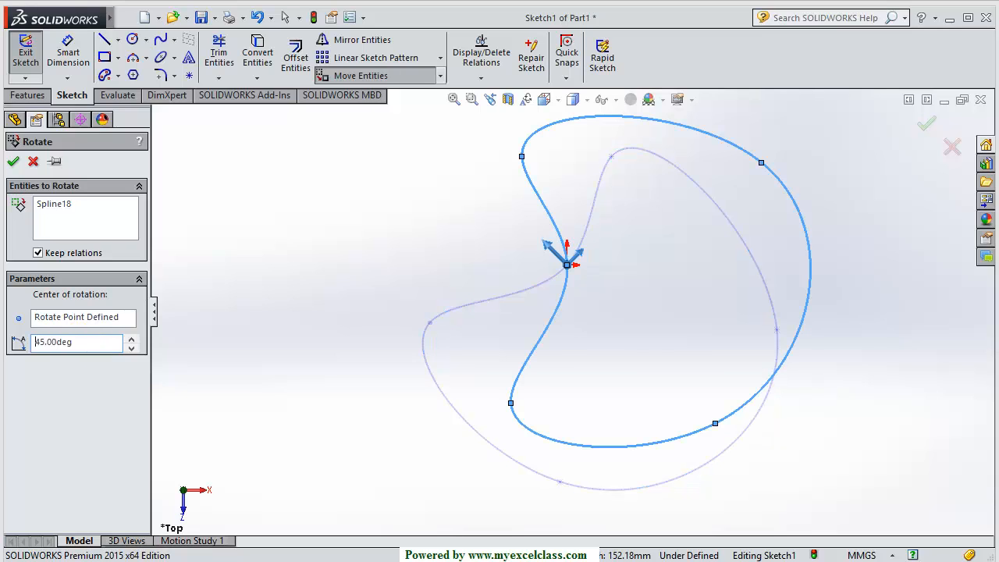
key(z)
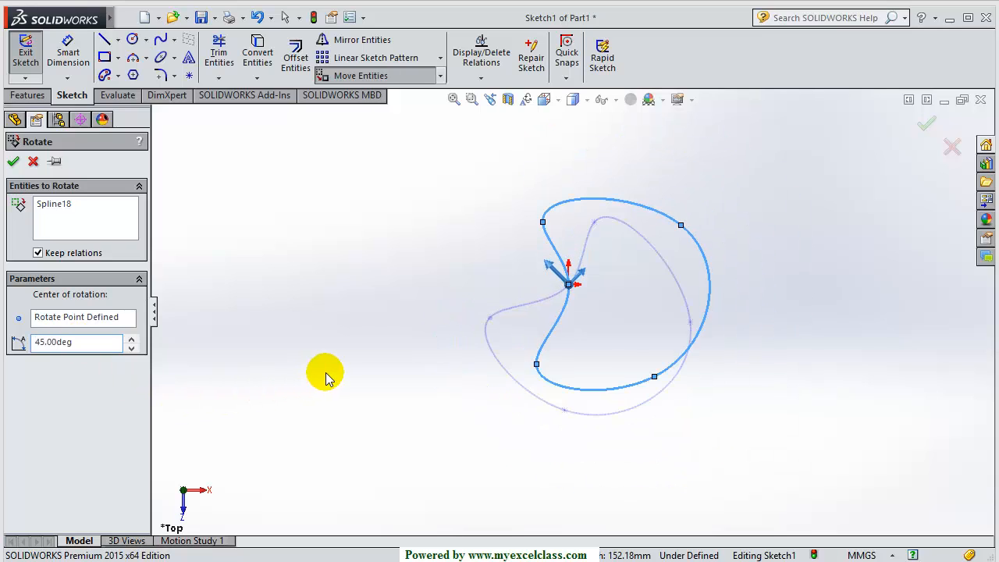
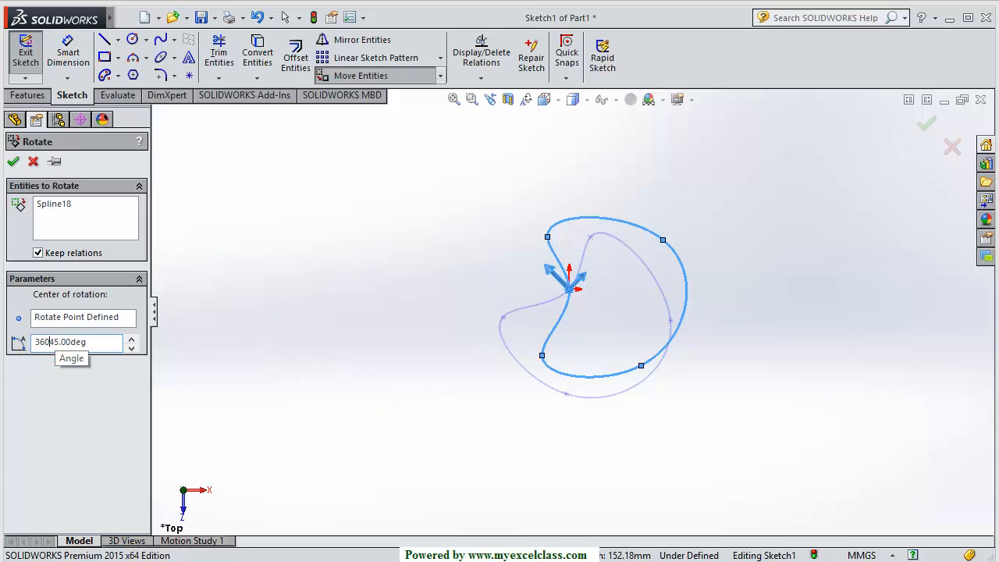
Change Spline18's rotation angle from 315° to 45° and confirm the rotation
text(-)
click(31, 344)
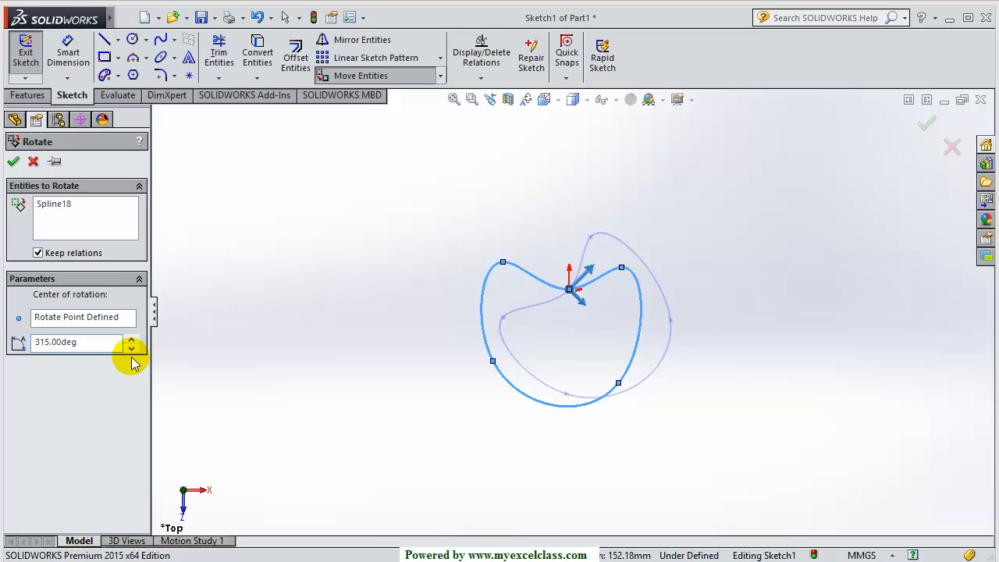
scroll(557, 314, down, 5)
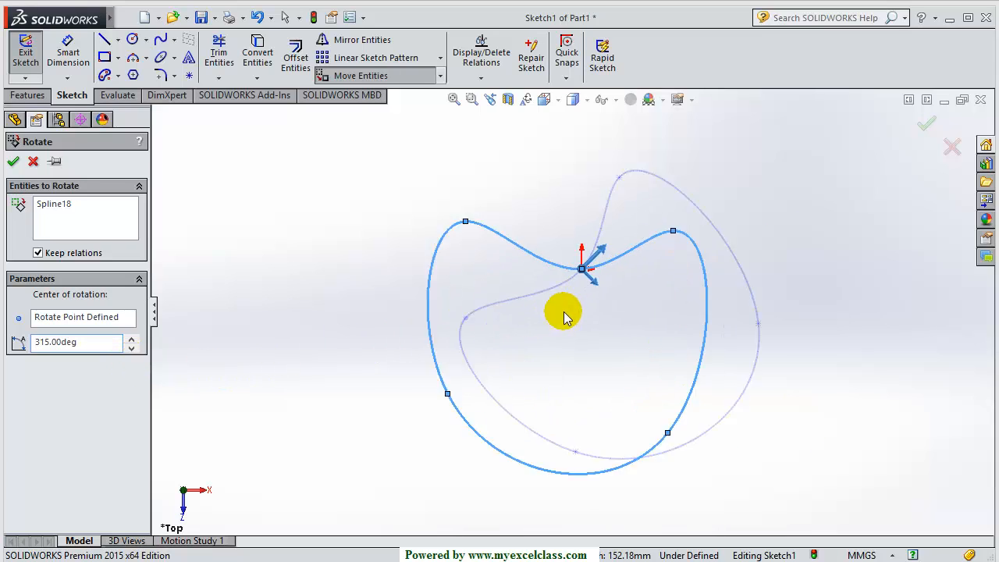
scroll(582, 324, up, 4)
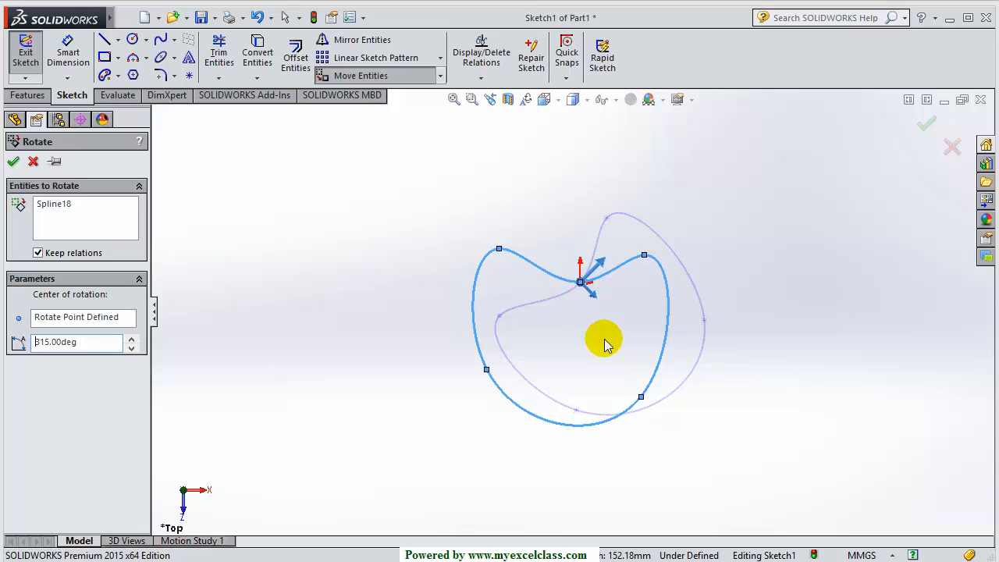
drag(89, 340, 36, 345)
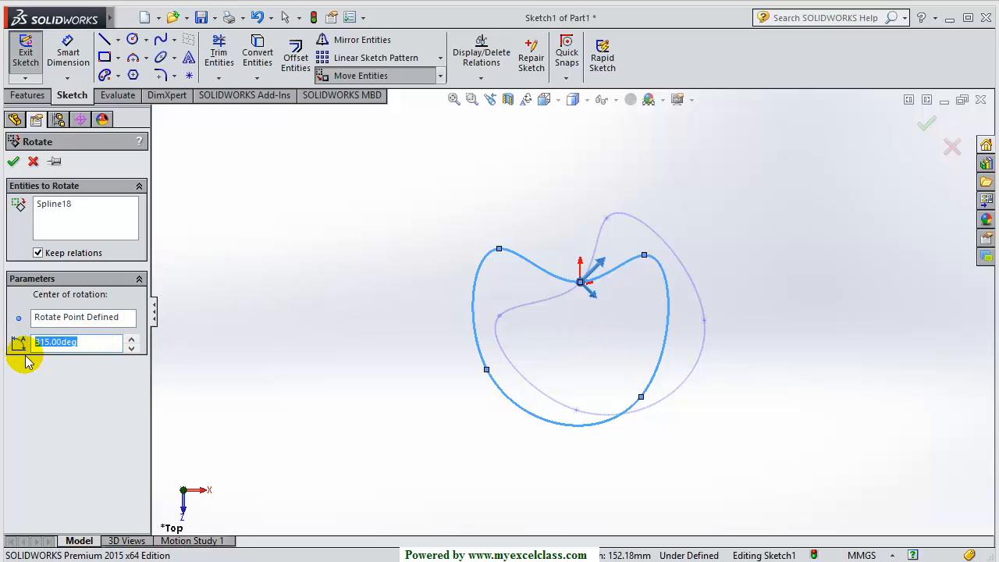
text(45)
key(Return)
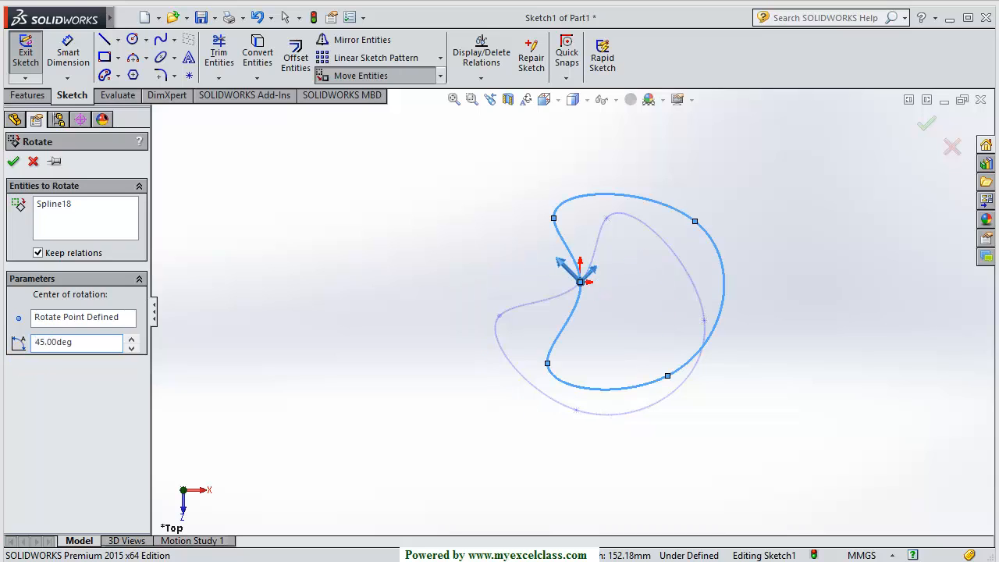
click(14, 163)
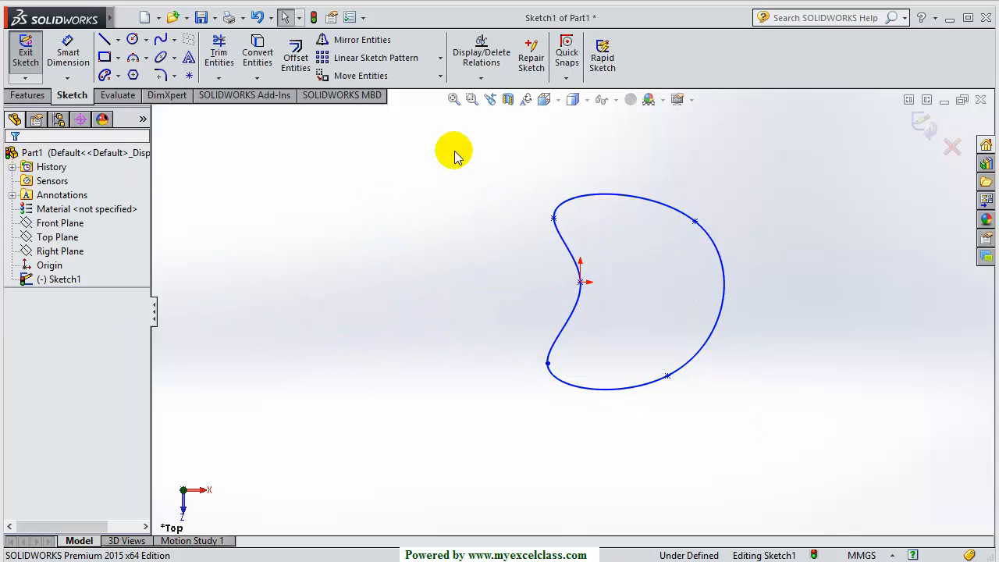
Scale Spline18 by a factor of 2.5 with Scale Entities, using the origin as the scale point
click(441, 76)
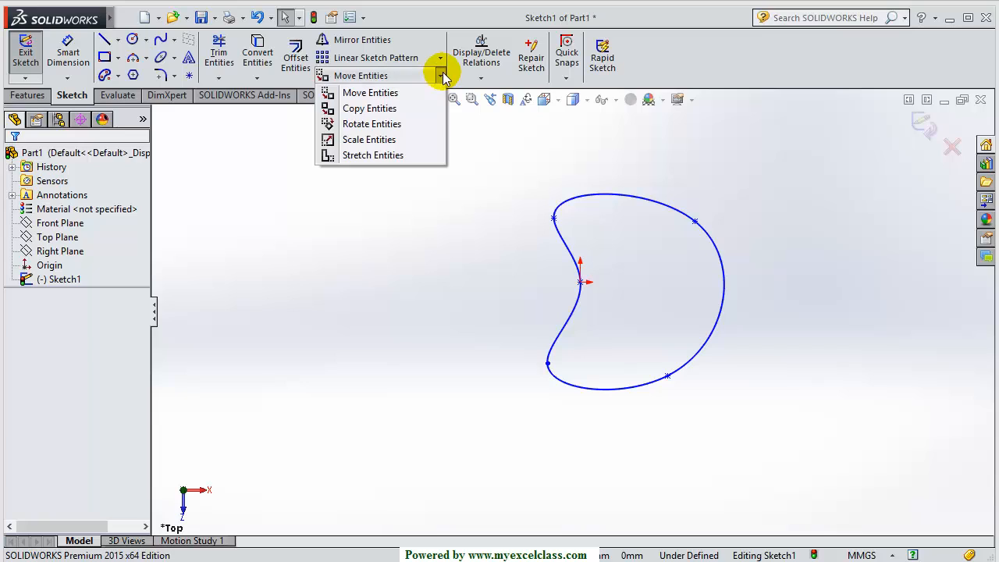
click(393, 141)
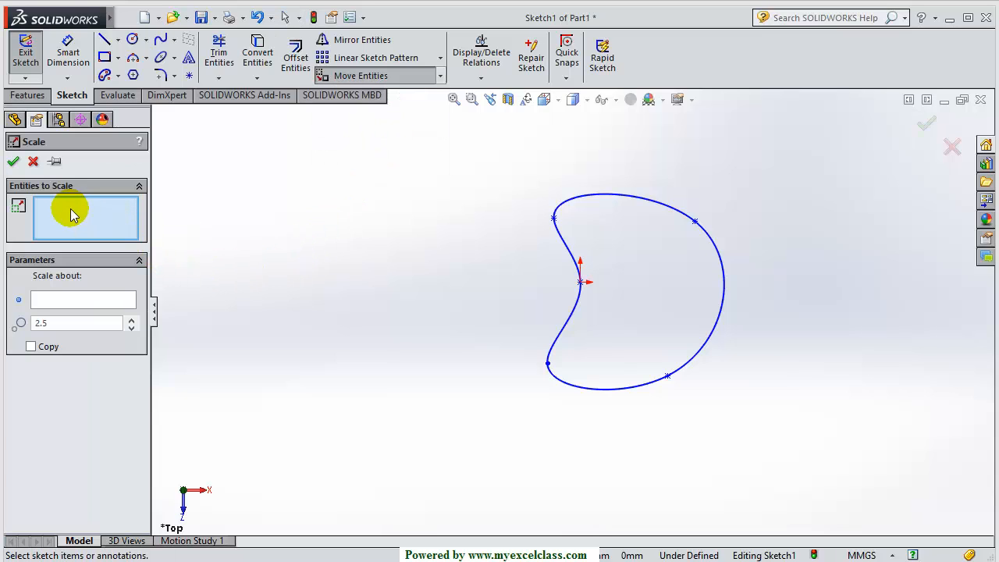
click(575, 314)
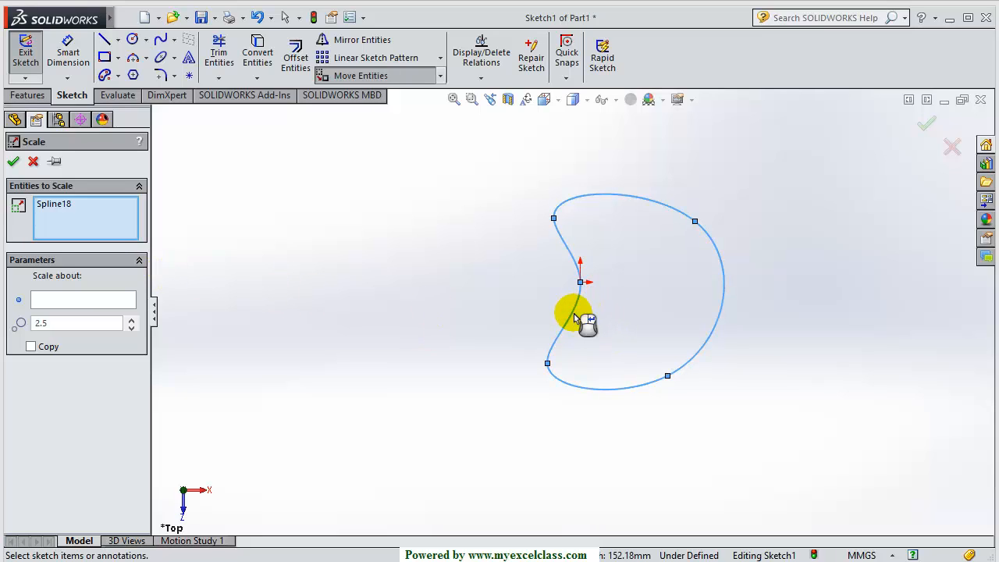
click(56, 304)
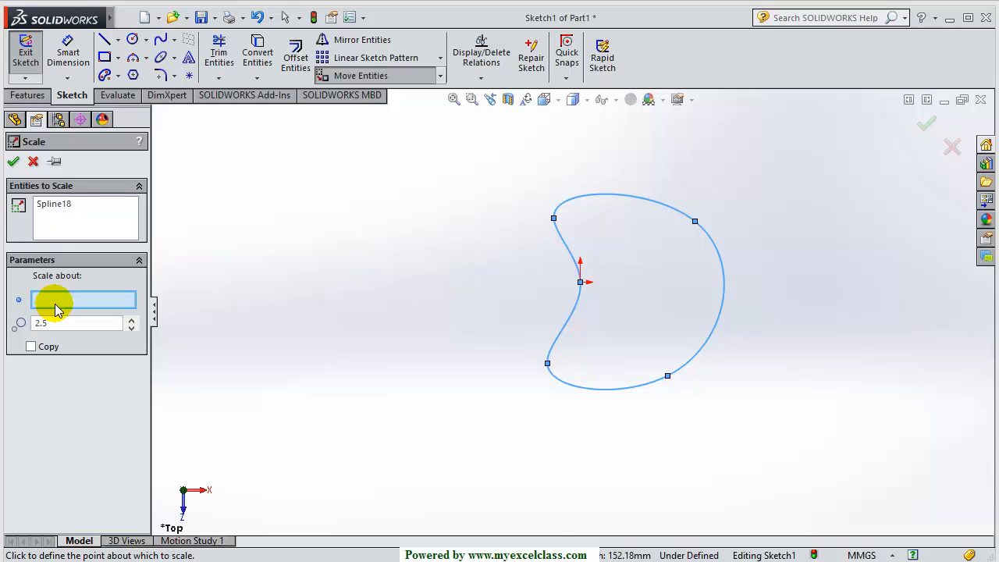
click(581, 283)
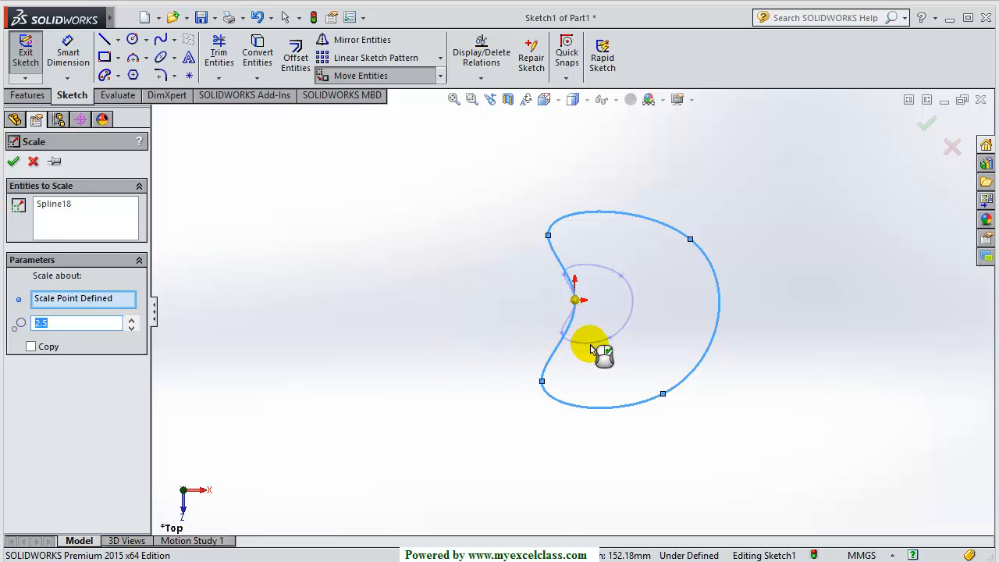
scroll(601, 345, down, 4)
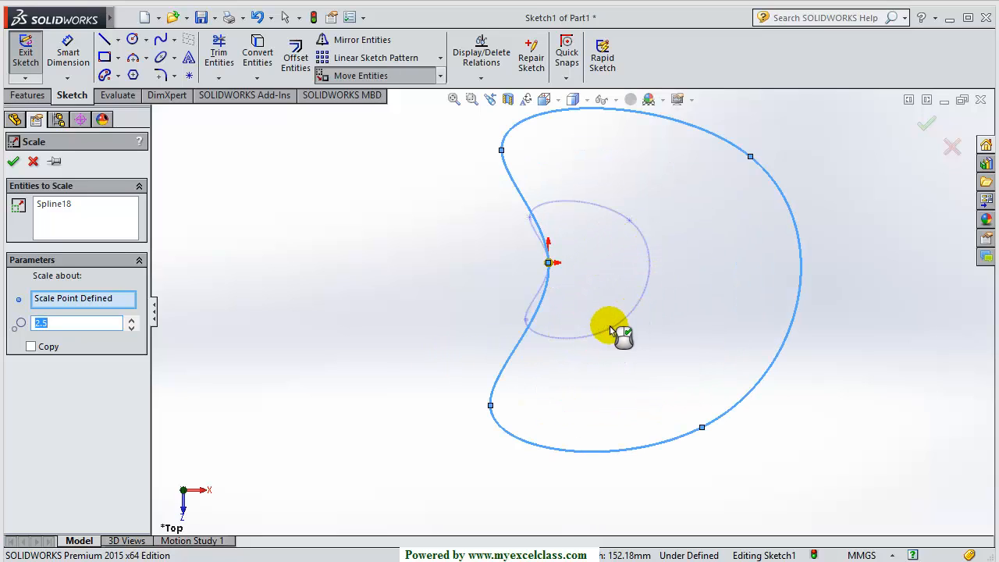
scroll(547, 344, up, 3)
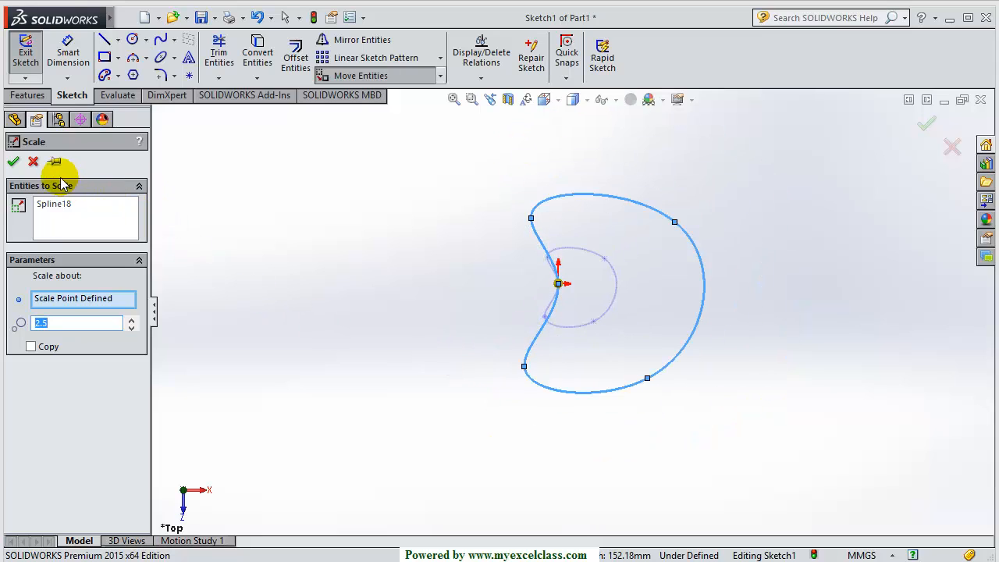
click(13, 164)
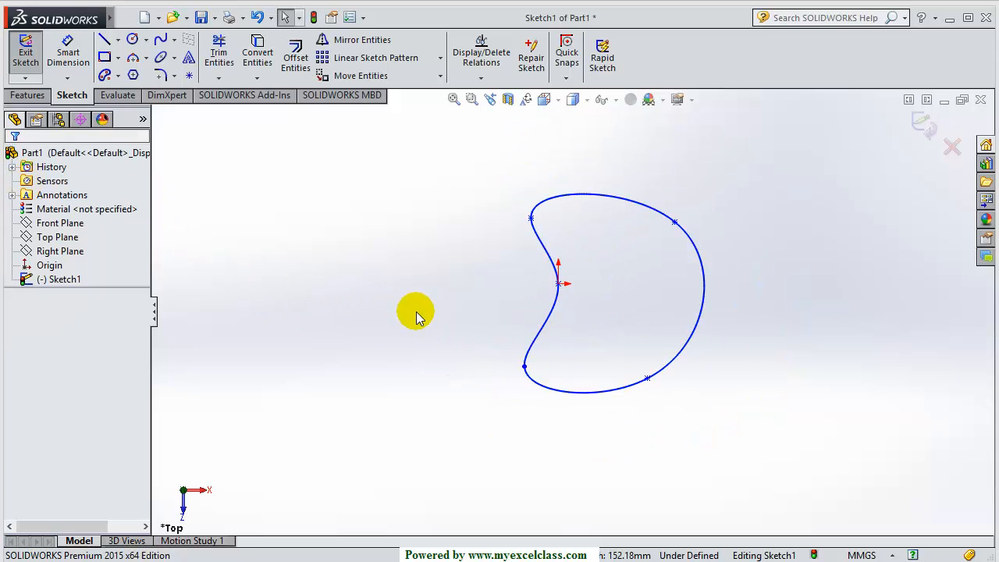
Delete the scaled spline from the sketch
click(440, 75)
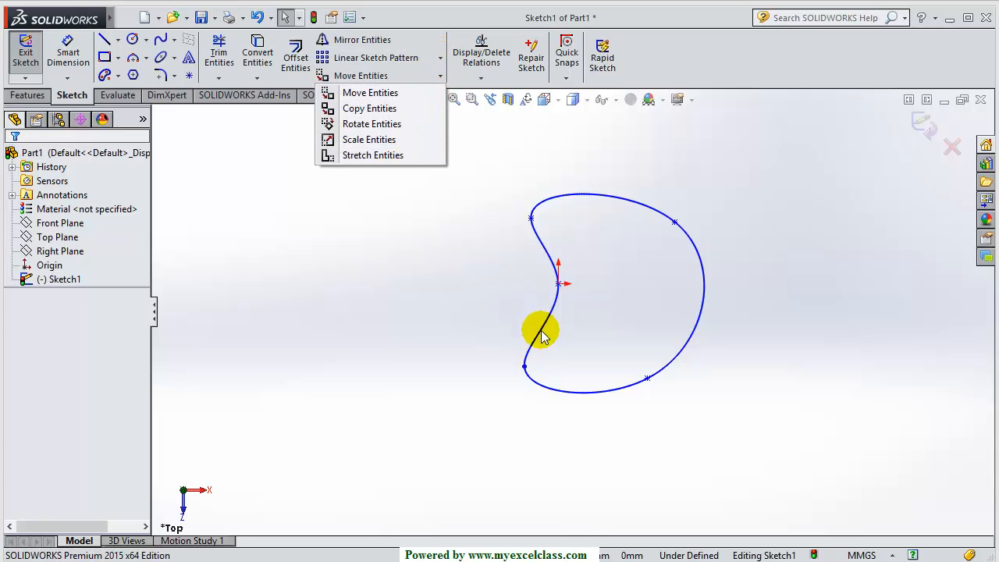
click(595, 356)
click(550, 314)
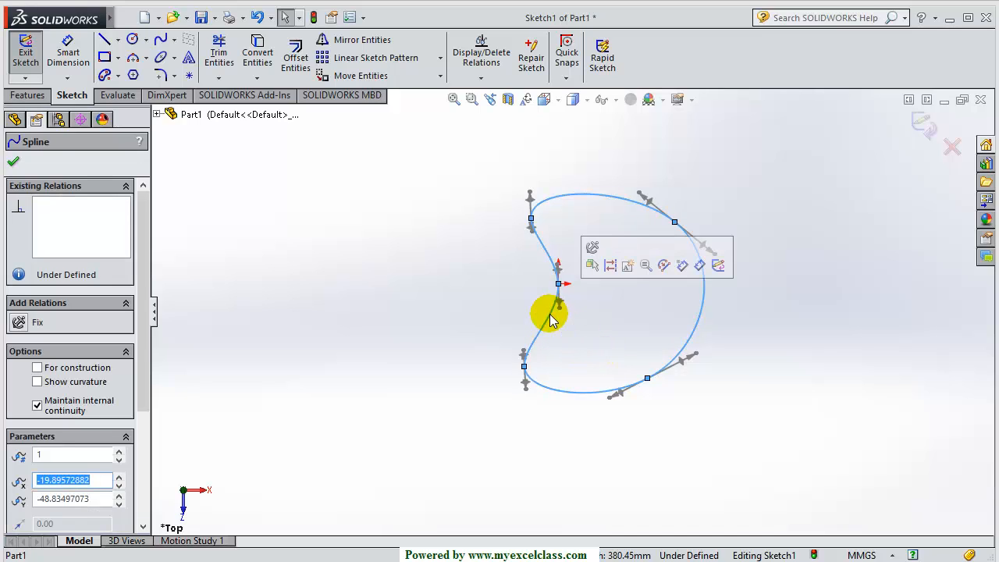
key(Delete)
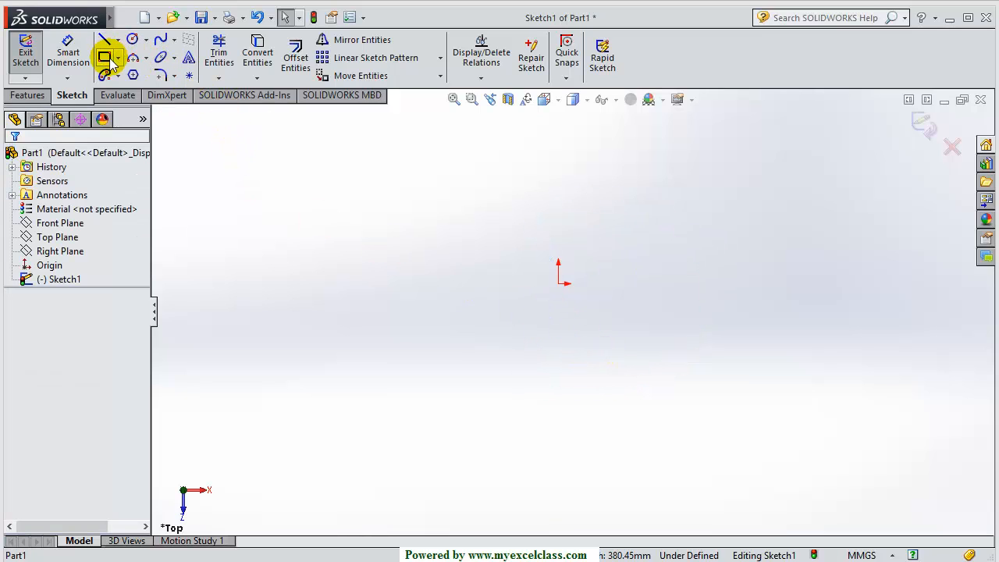
Draw a closed five-sided line outline around the origin, with a 54.93 mm right edge
click(104, 39)
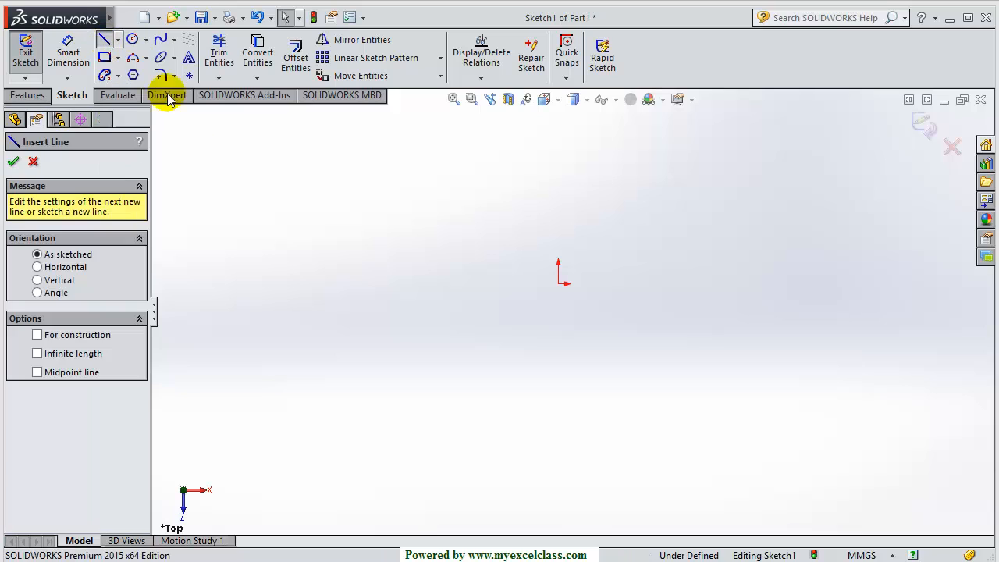
click(489, 217)
click(587, 196)
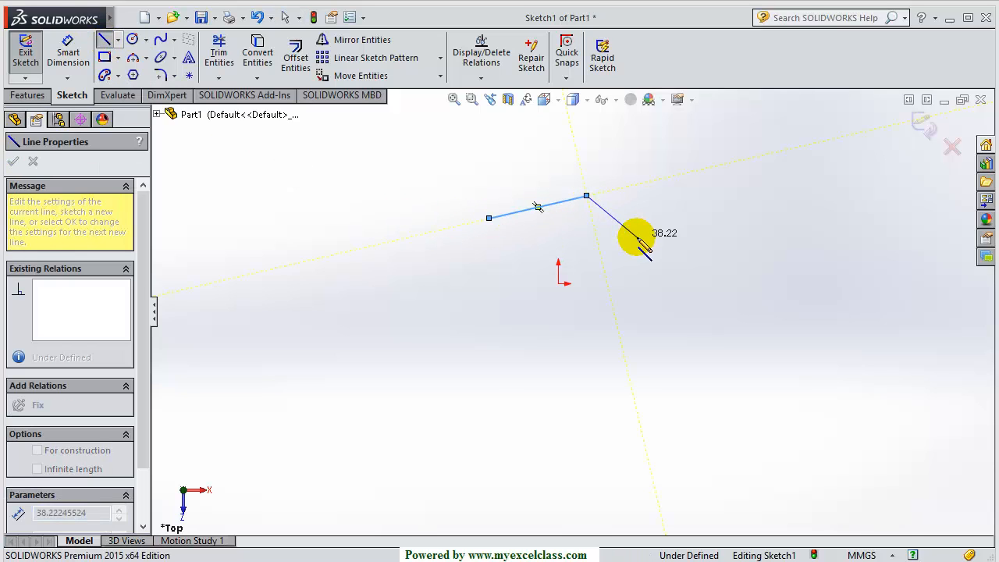
click(636, 236)
click(644, 330)
click(576, 345)
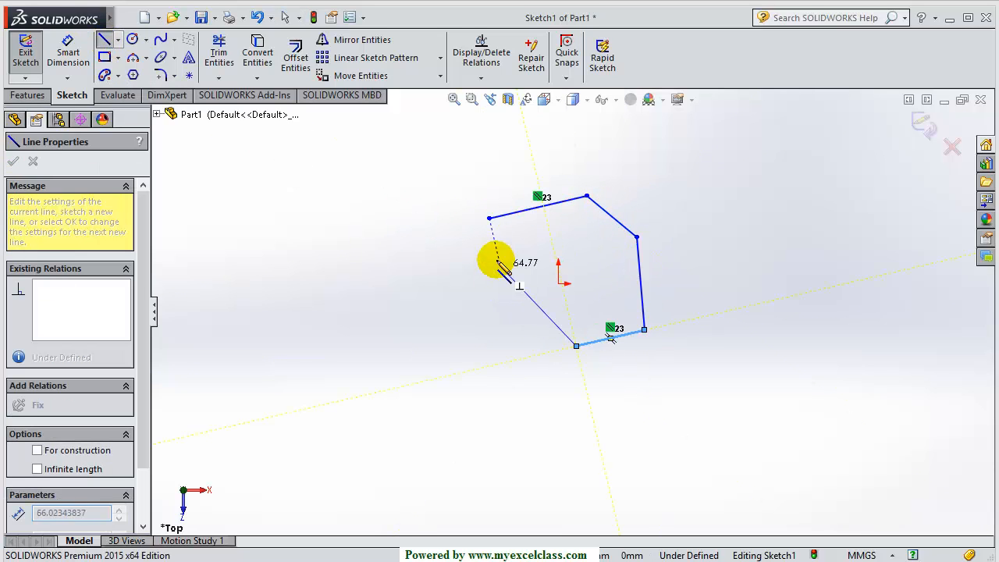
click(489, 219)
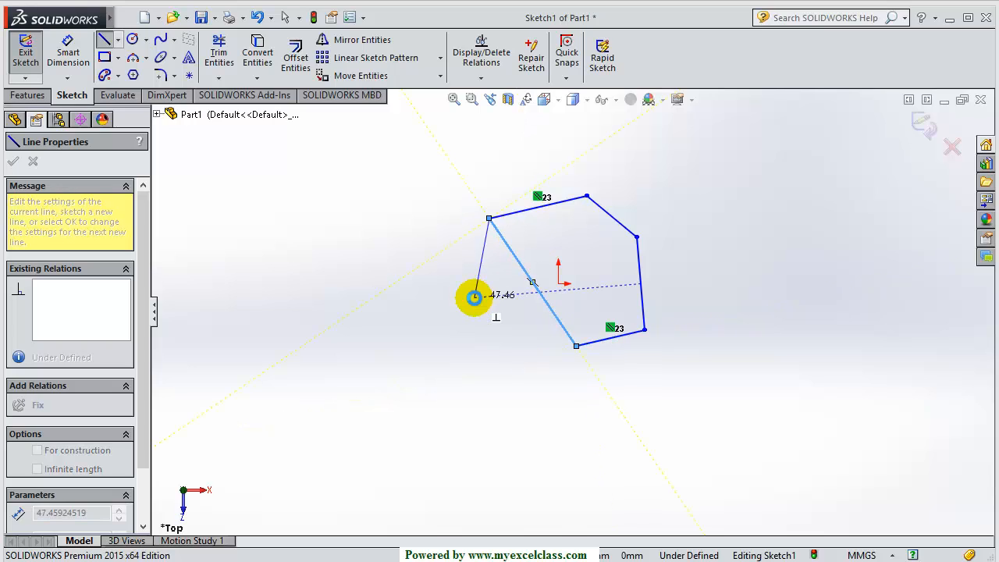
key(Escape)
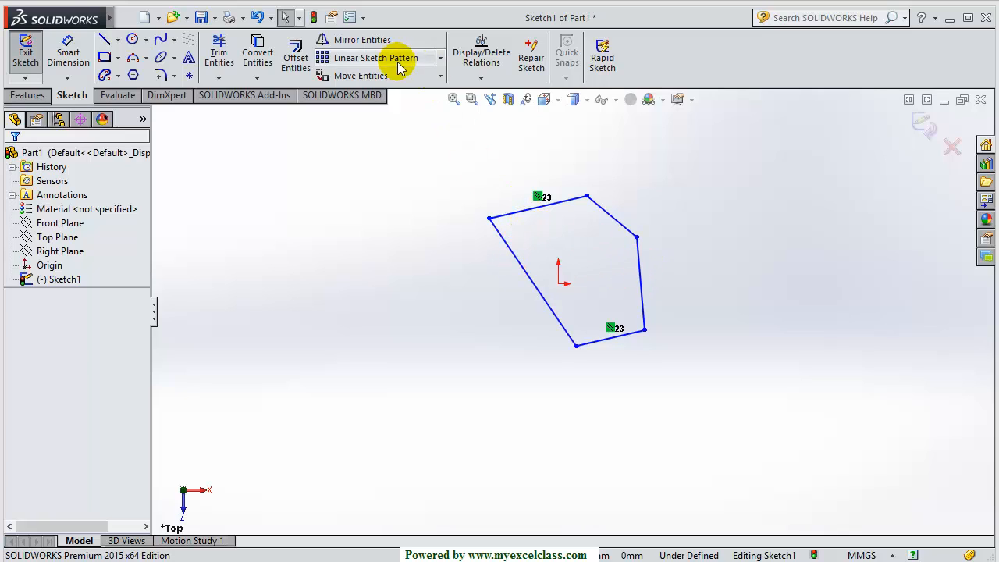
click(642, 273)
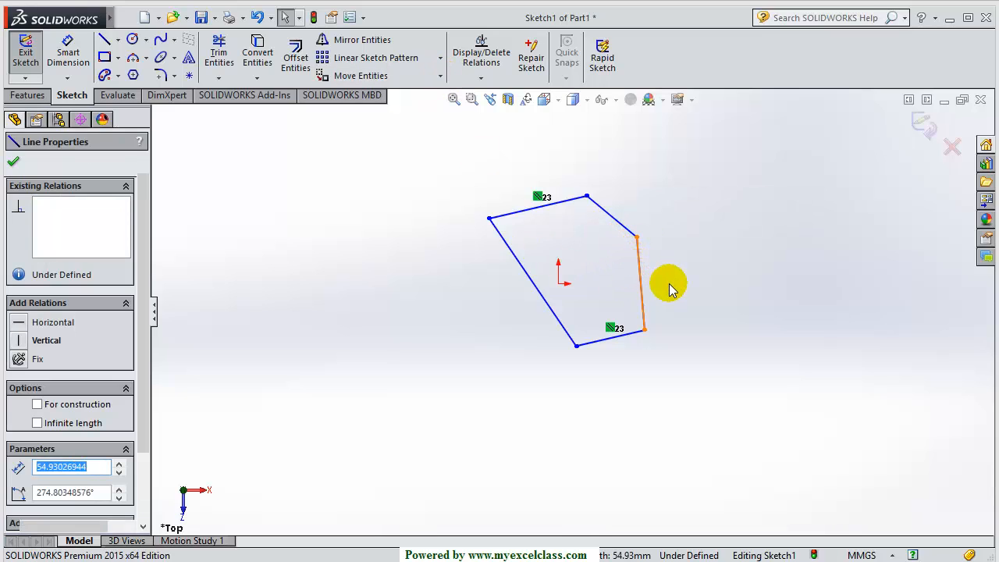
click(664, 286)
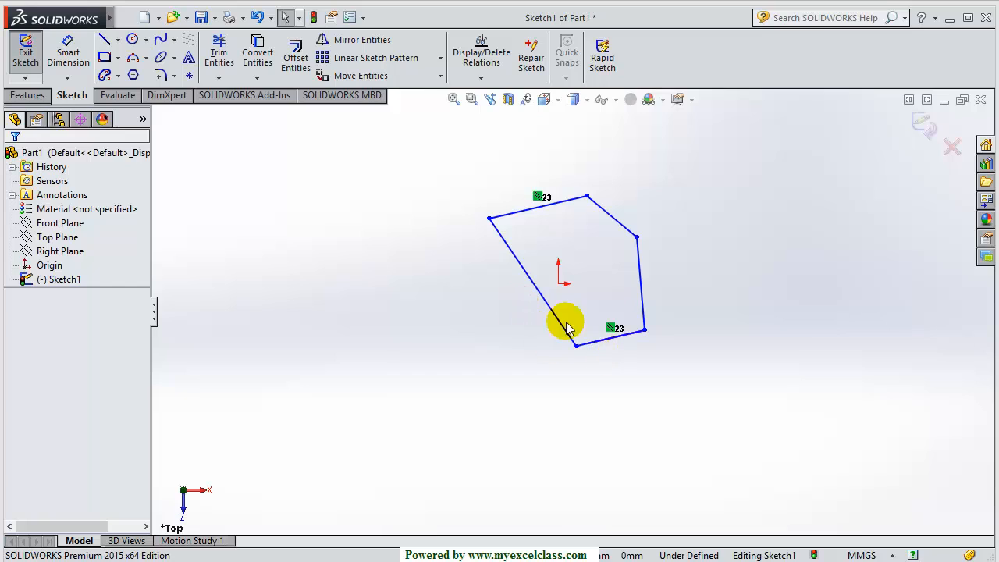
Start Stretch Entities and select the upper-right, top, bottom and left edges
click(440, 76)
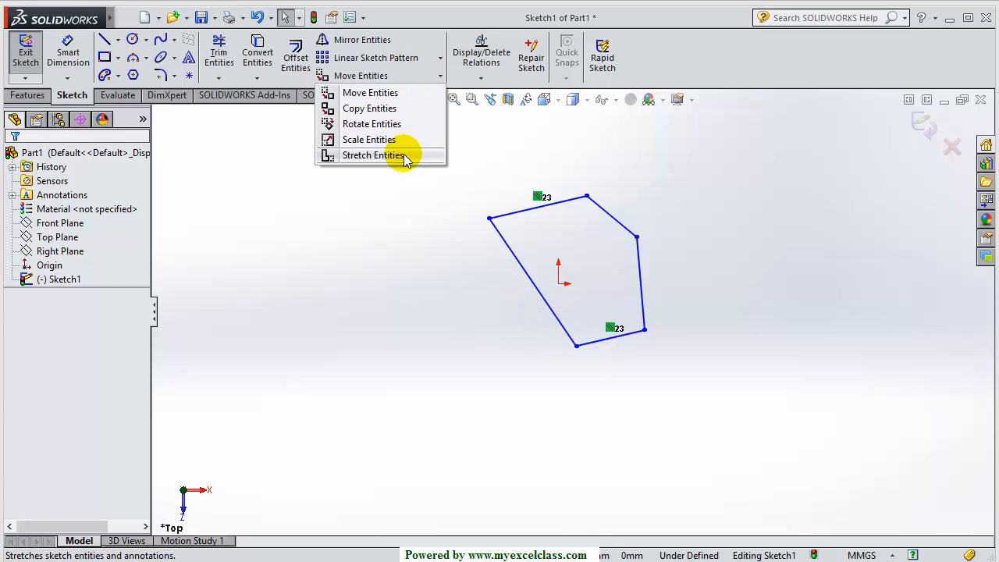
click(402, 156)
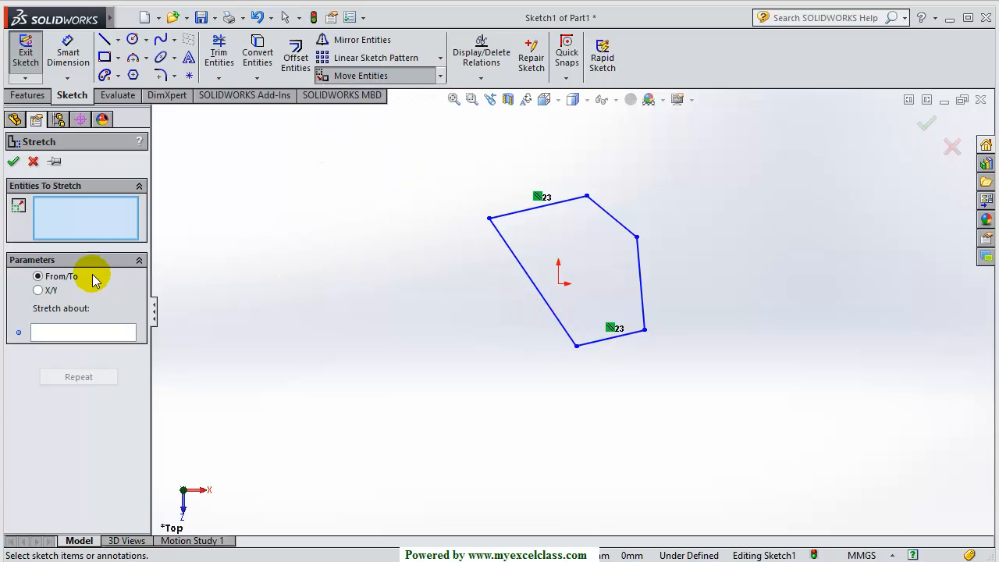
click(615, 218)
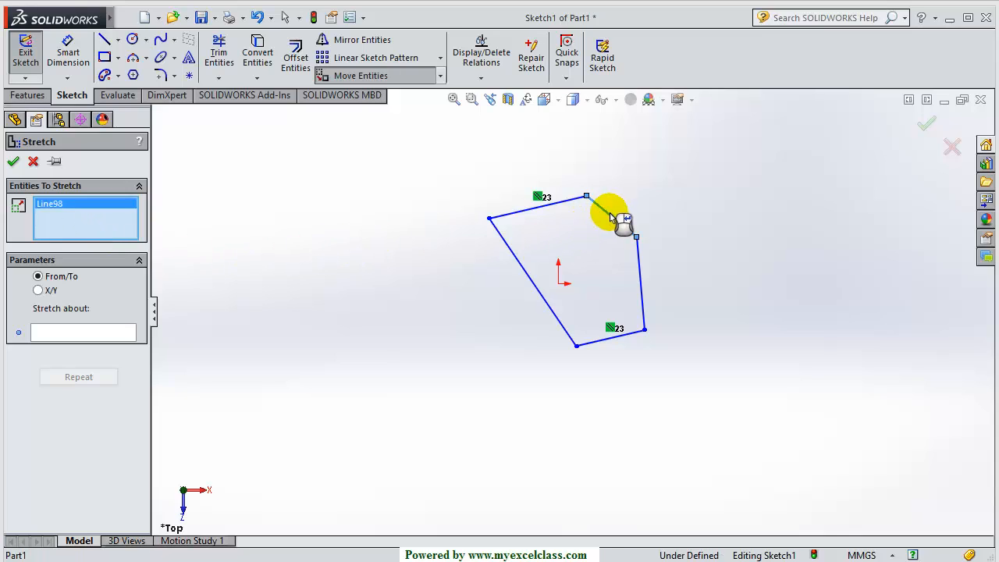
click(566, 205)
click(606, 343)
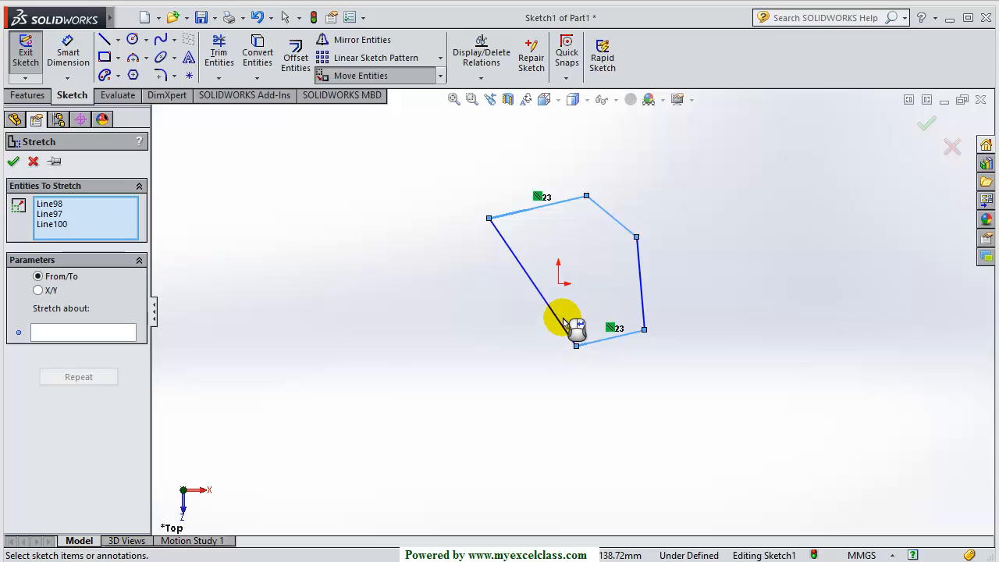
click(555, 319)
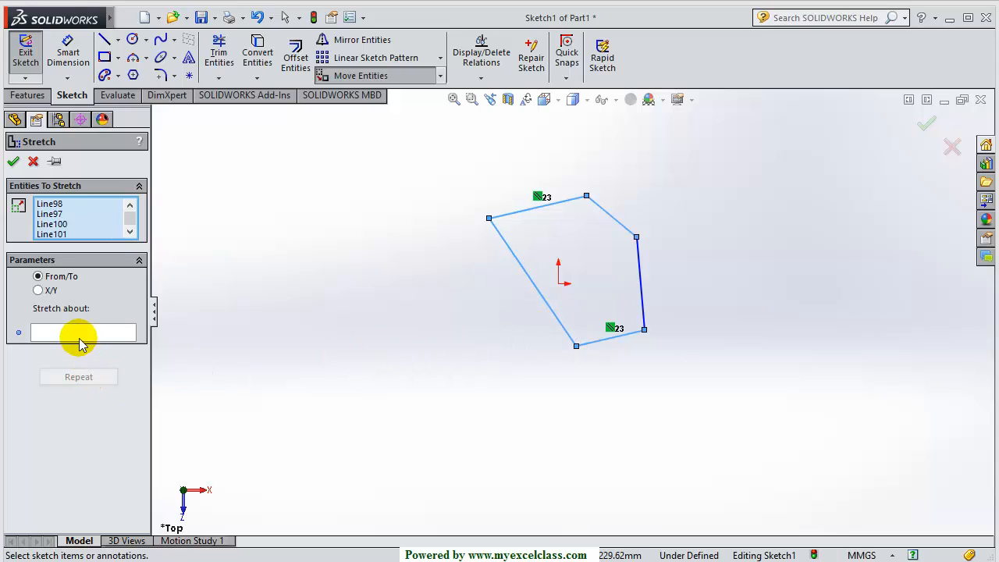
Stretch the selected edges from a base point on the right edge to a point further left
click(81, 339)
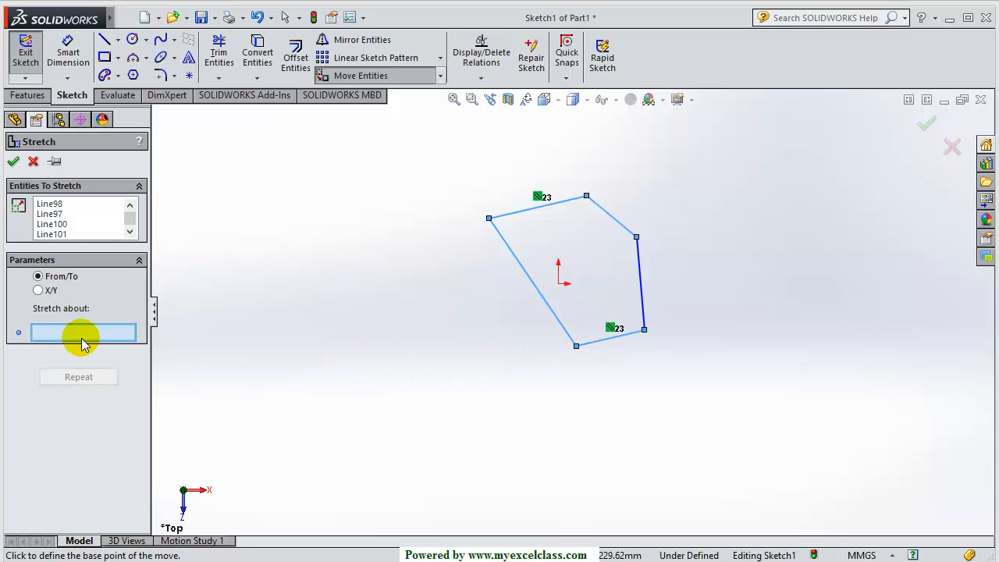
click(640, 274)
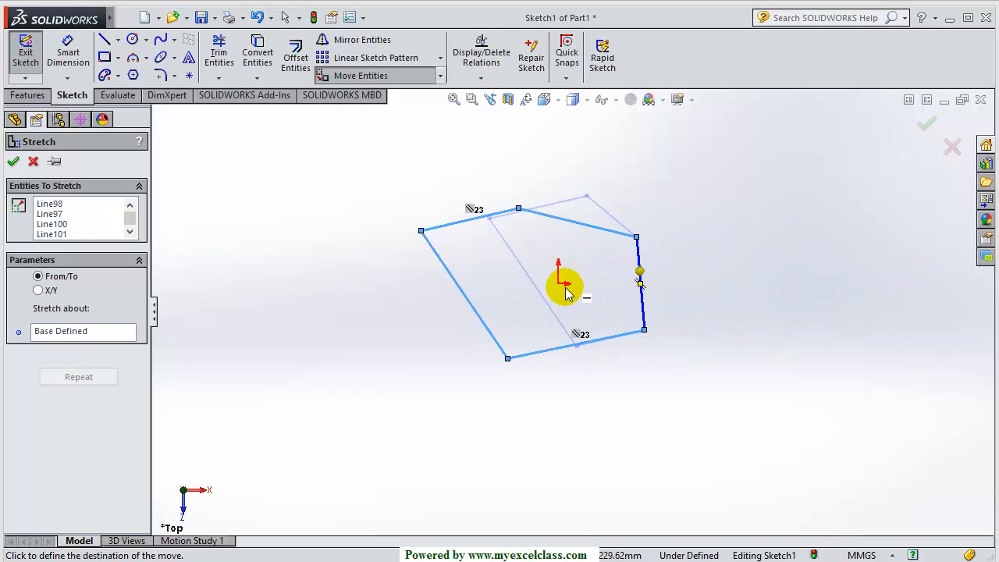
click(459, 290)
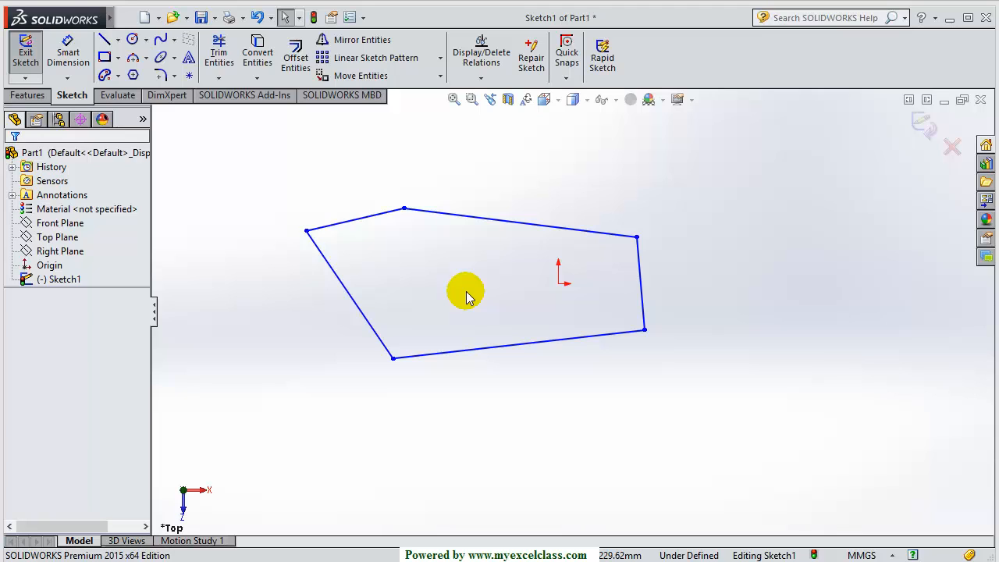
click(440, 76)
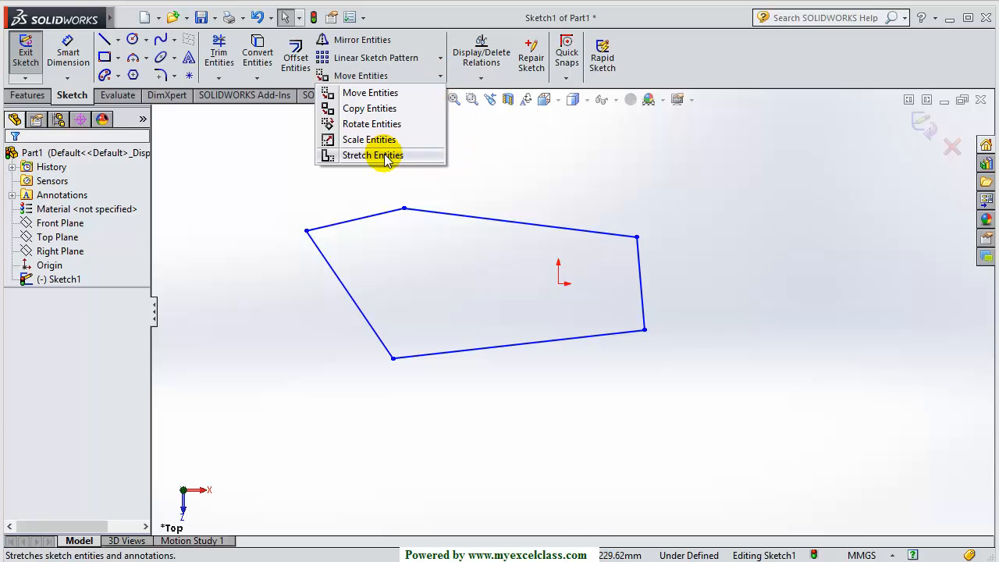
click(509, 277)
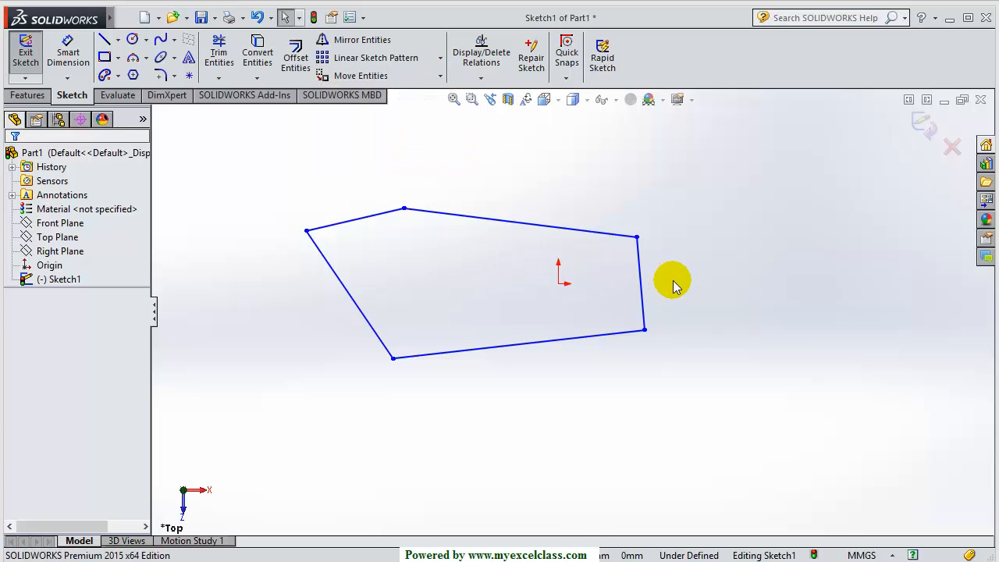